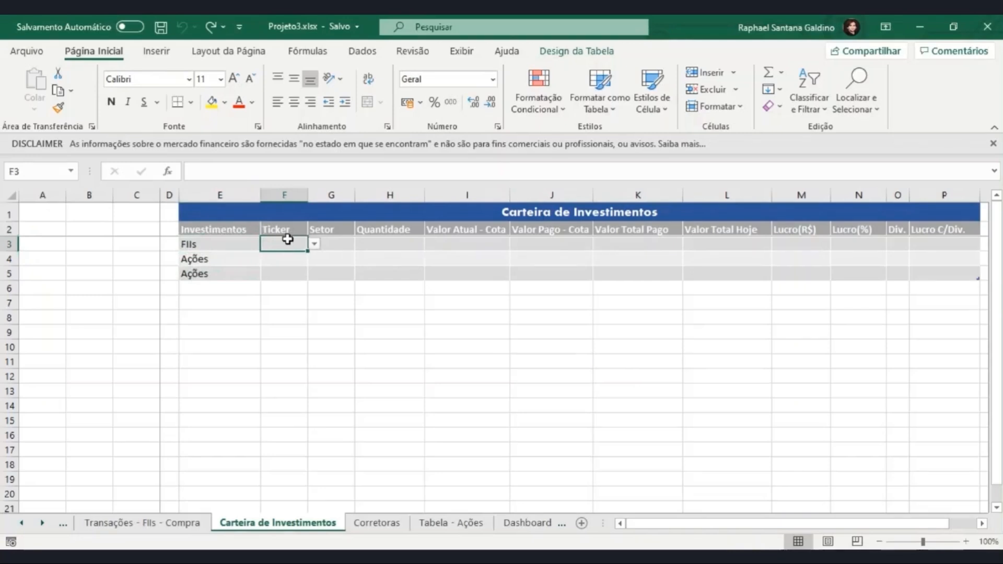
{"action": "left_click", "coordinate": [337, 240]}
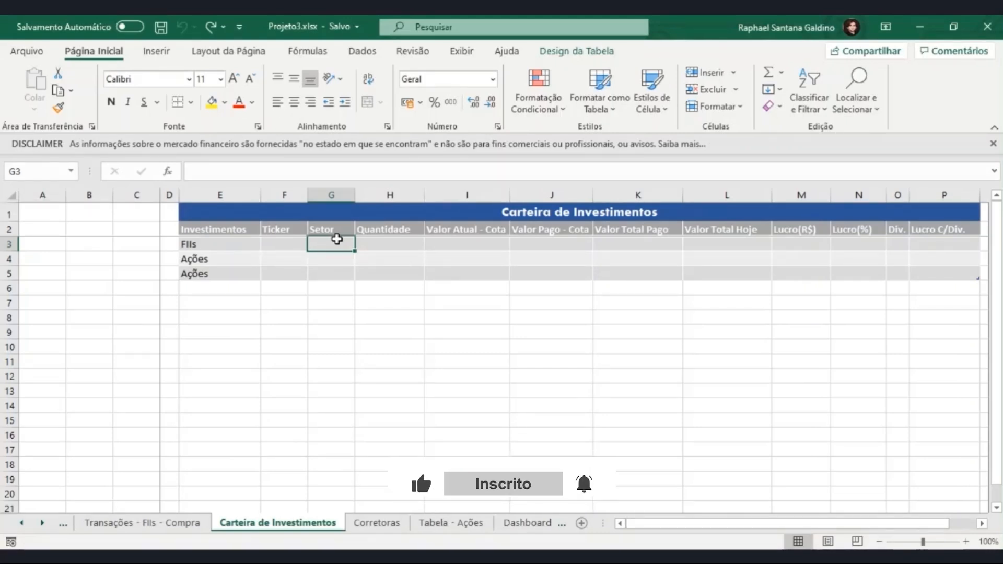
{"action": "type", "text": "="}
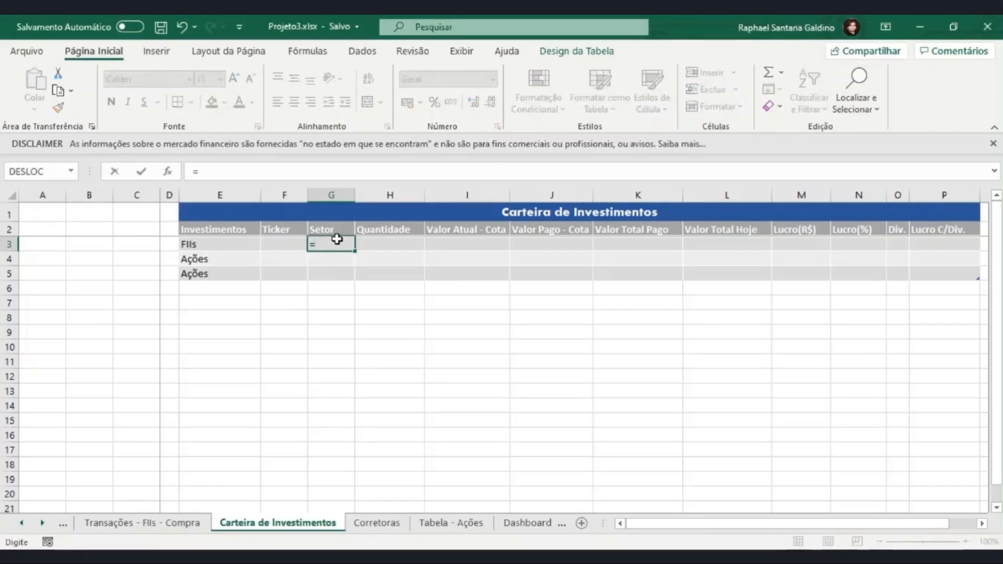
{"action": "type", "text": "SE("}
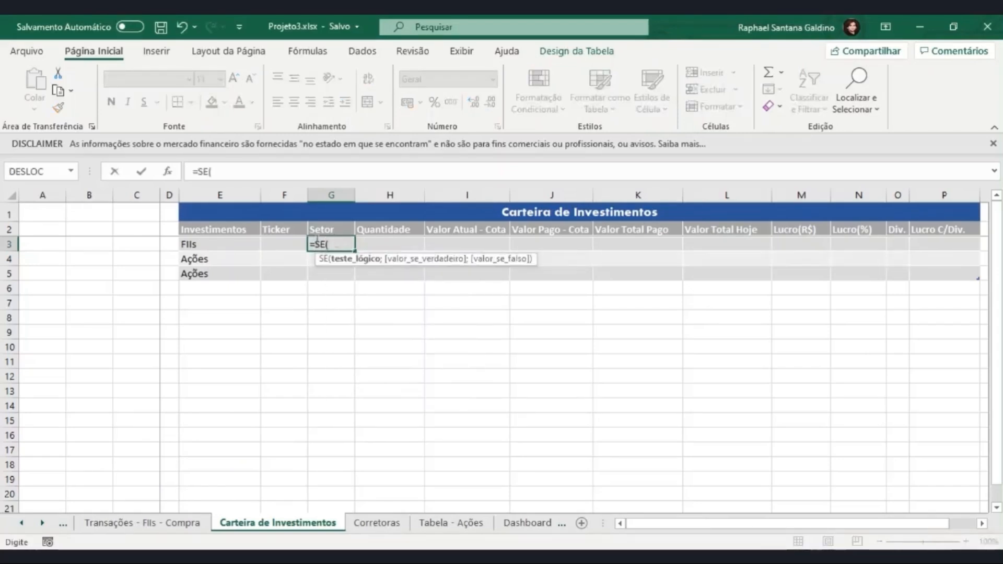
{"action": "left_click", "coordinate": [254, 243]}
{"action": "type", "text": "="}
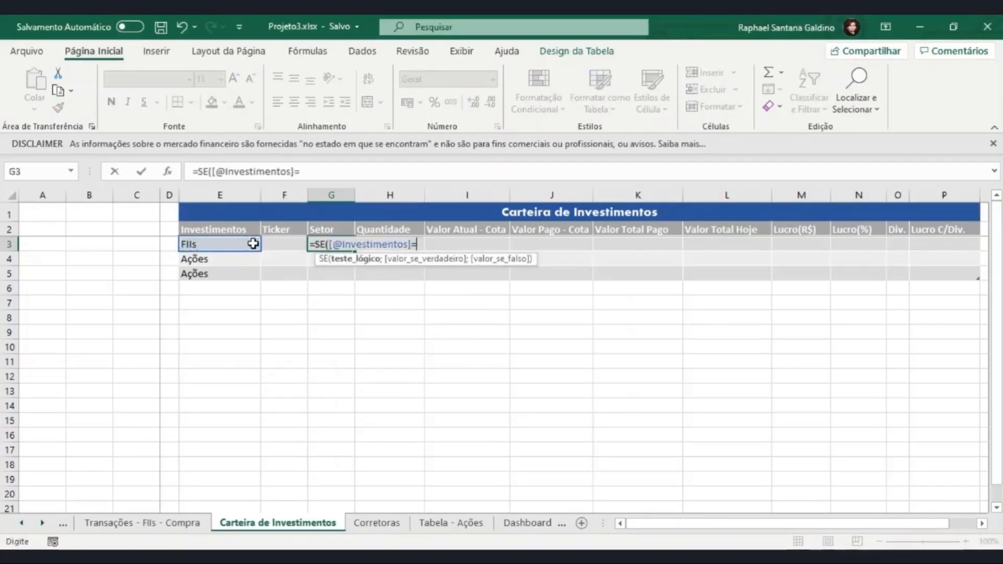
{"action": "type", "text": "\"Ações\";"}
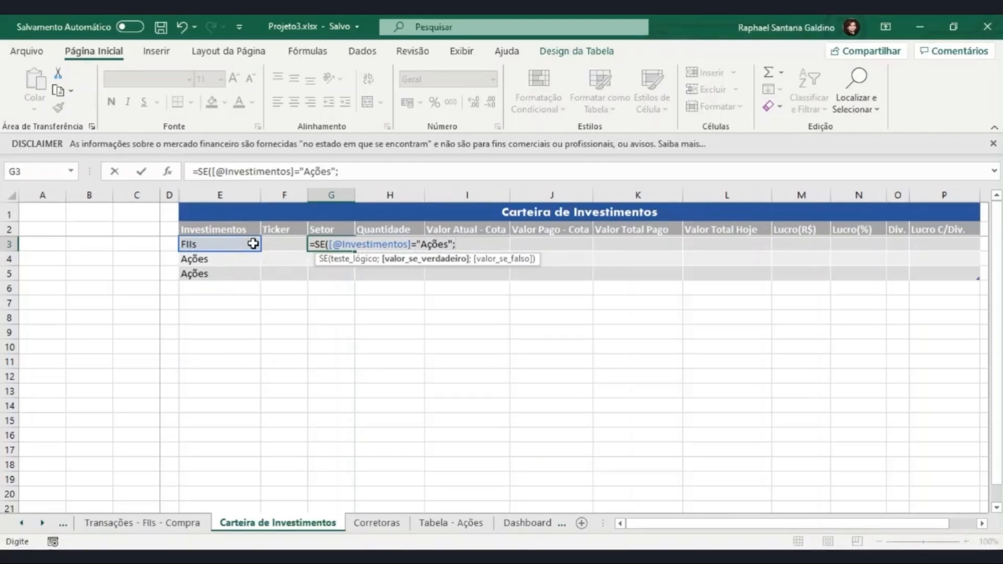
{"action": "type", "text": "procv"}
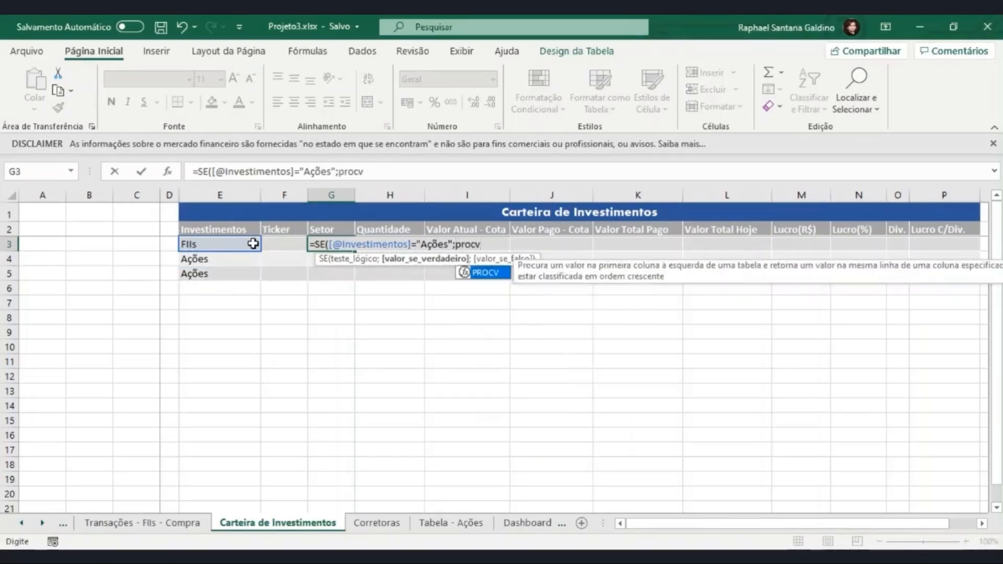
{"action": "type", "text": "("}
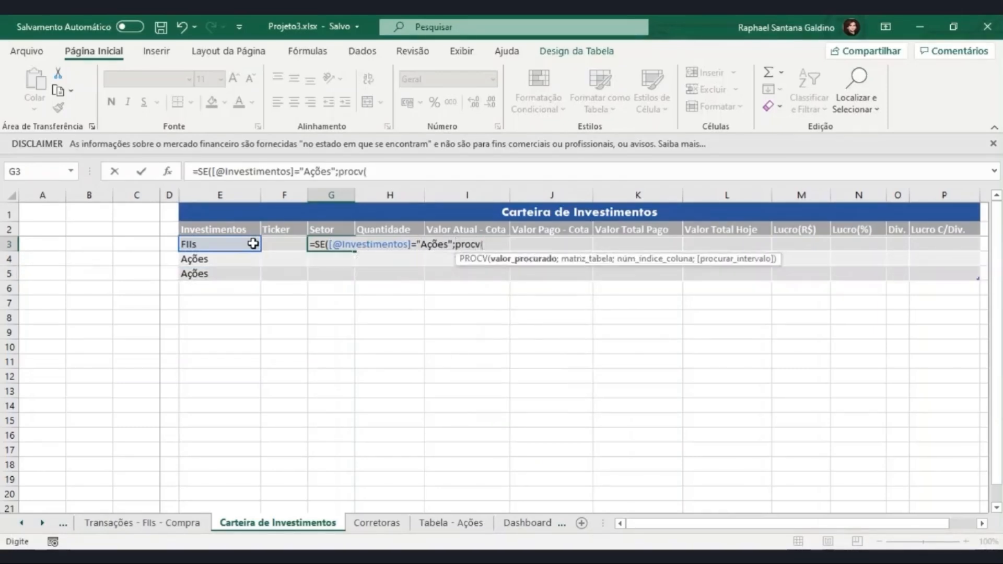
{"action": "left_click", "coordinate": [273, 245]}
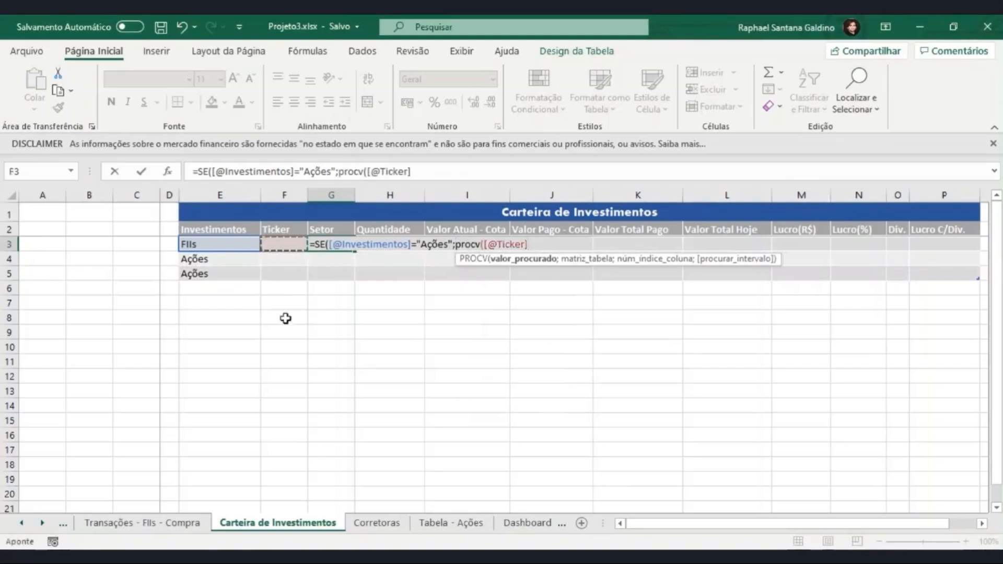
{"action": "type", "text": ";"}
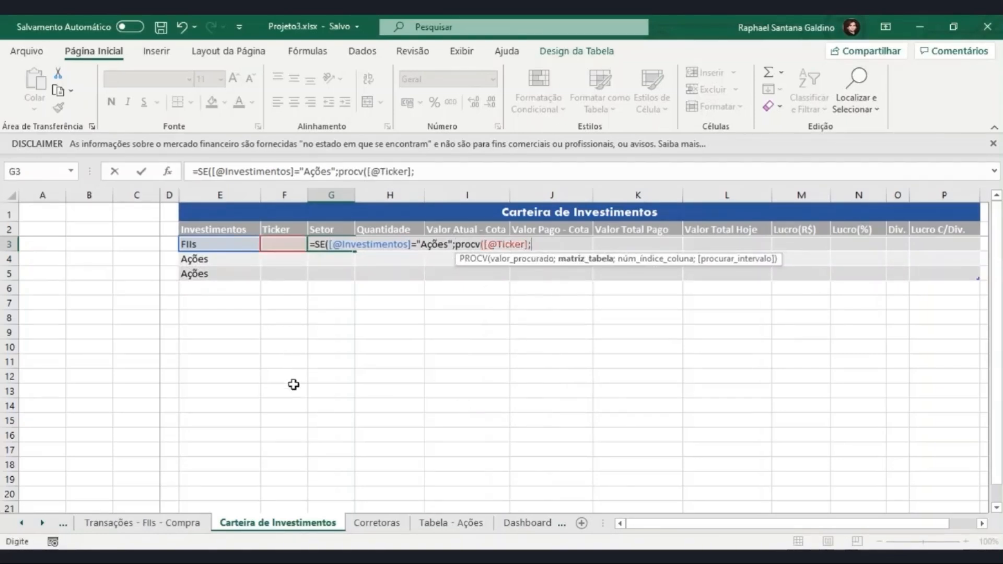
- Set columns AB:AC of the Tabela - Ações sheet as the PROCV lookup table
{"action": "left_click", "coordinate": [66, 525]}
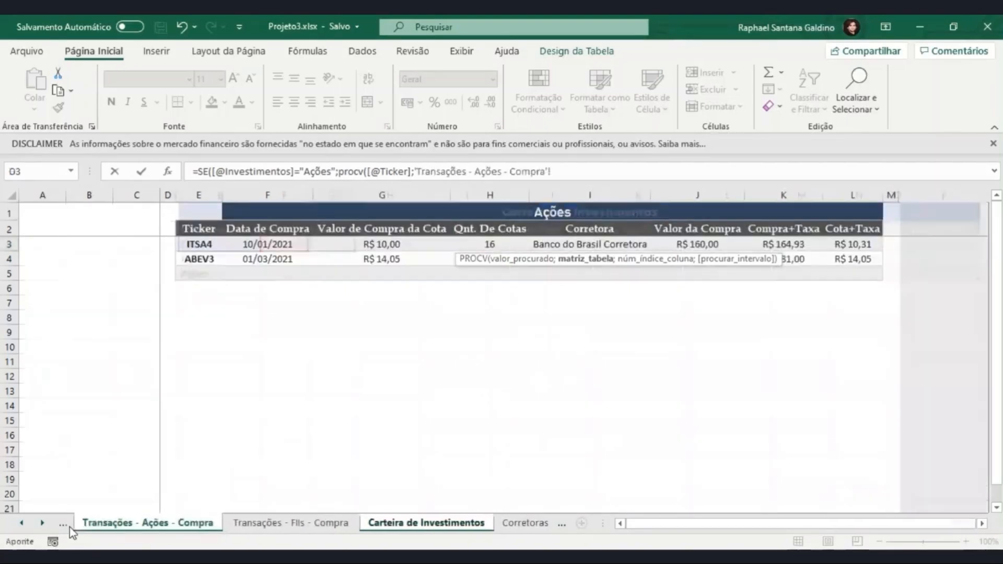
{"action": "left_click", "coordinate": [67, 527]}
{"action": "left_click", "coordinate": [67, 526]}
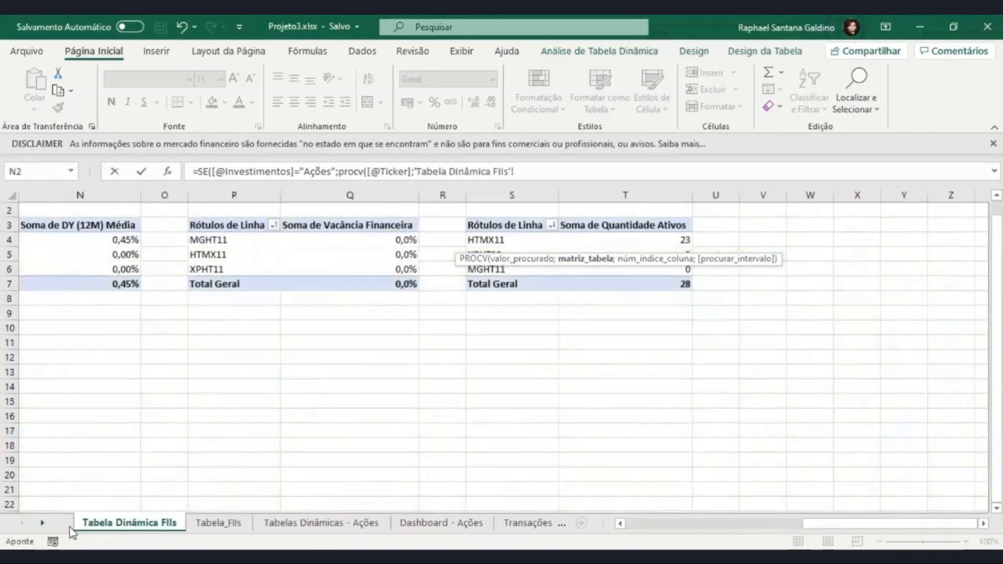
{"action": "left_click", "coordinate": [528, 523]}
{"action": "left_click", "coordinate": [555, 524]}
{"action": "left_click", "coordinate": [555, 524]}
{"action": "left_click", "coordinate": [555, 524]}
{"action": "left_click", "coordinate": [479, 524]}
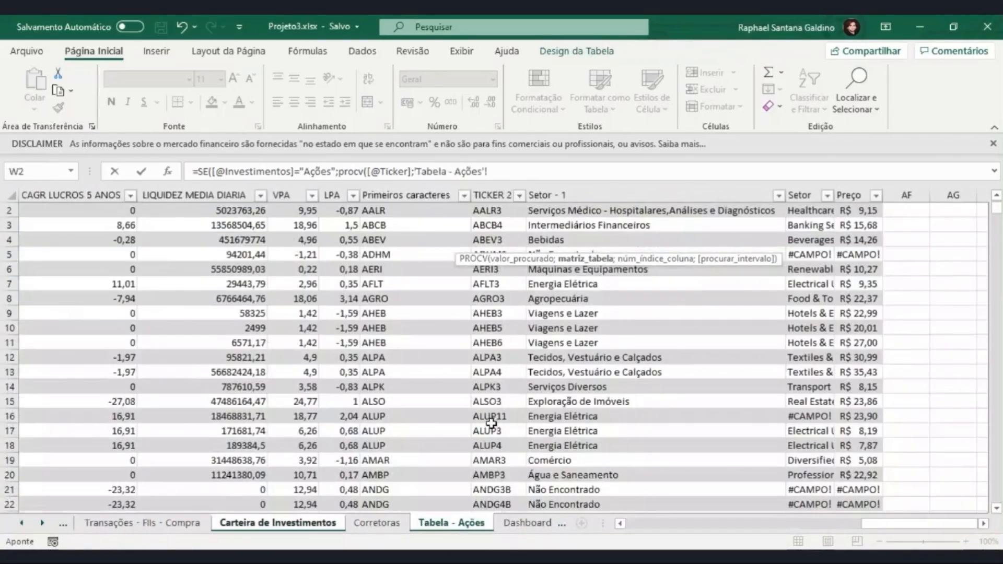
{"action": "scroll", "coordinate": [491, 420], "scroll_direction": "up", "scroll_amount": 1}
{"action": "scroll", "coordinate": [491, 421], "scroll_direction": "down", "scroll_amount": 7}
{"action": "scroll", "coordinate": [490, 420], "scroll_direction": "up", "scroll_amount": 7}
{"action": "left_click_drag", "start_coordinate": [496, 195], "coordinate": [584, 191]}
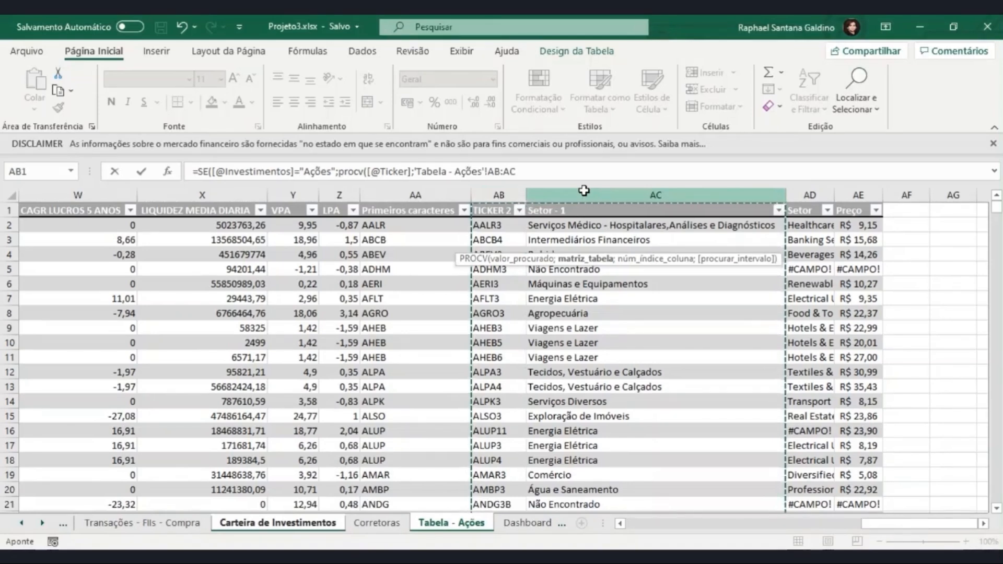
- Complete the PROCV with column index 2 and FALSO, return "" as the SE false value, and enter the formula
{"action": "type", "text": ";"}
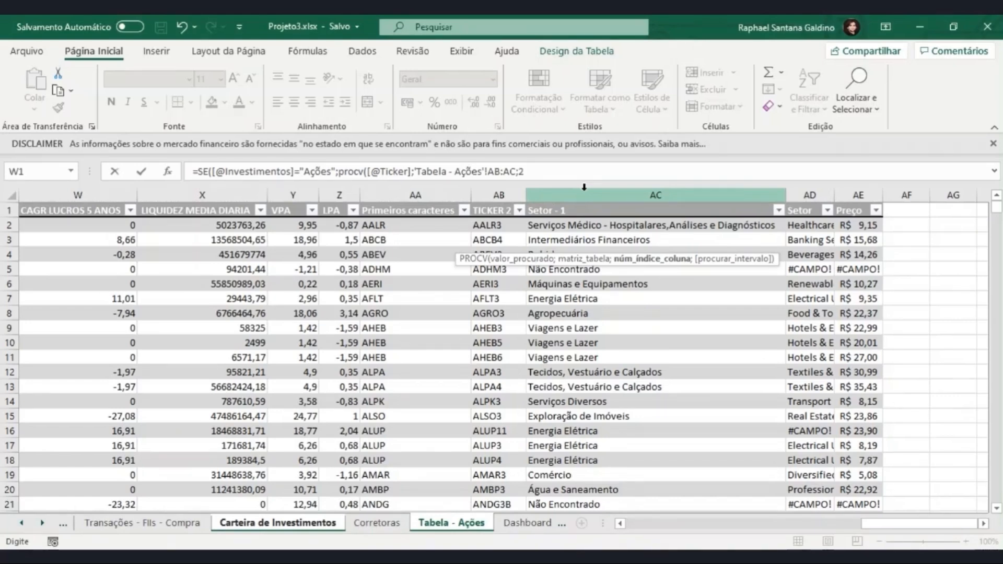
{"action": "type", "text": "2;"}
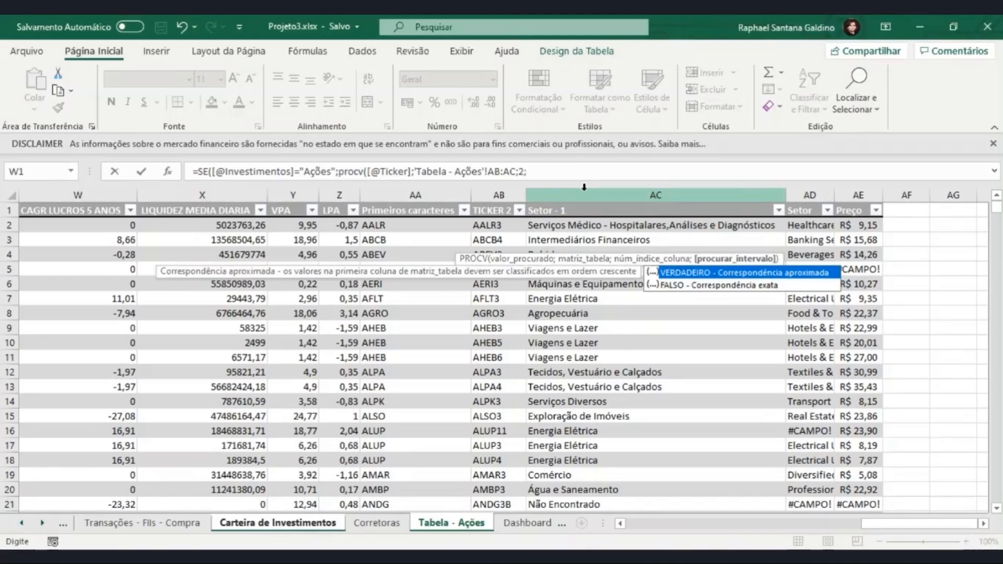
{"action": "double_click", "coordinate": [669, 285]}
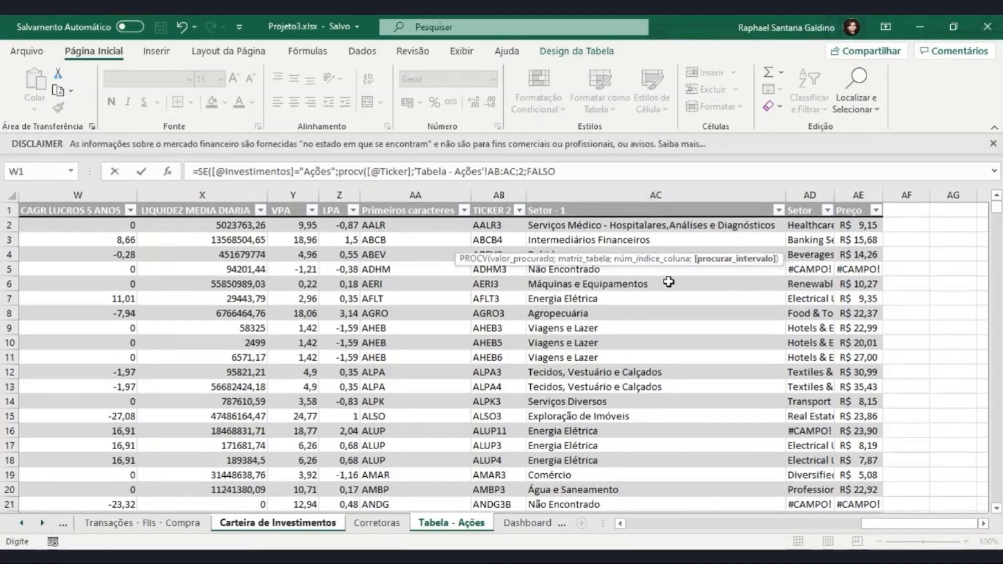
{"action": "type", "text": ");"}
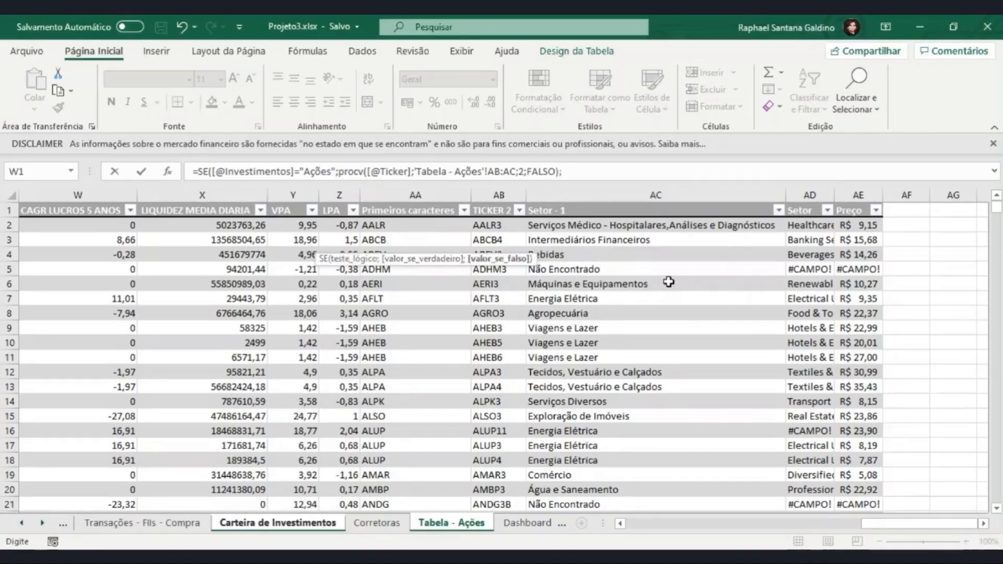
{"action": "type", "text": "\"\")"}
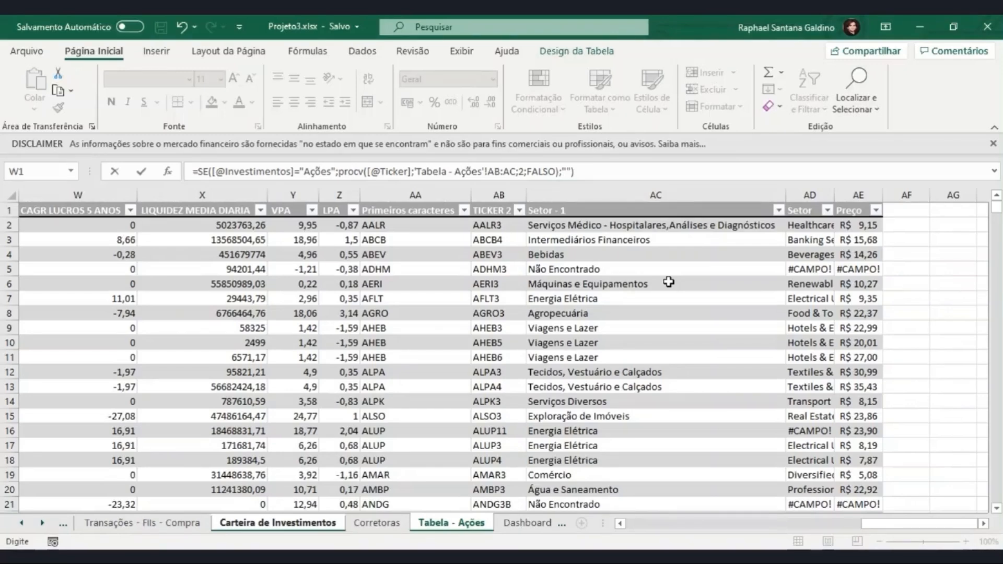
{"action": "key", "text": "Return"}
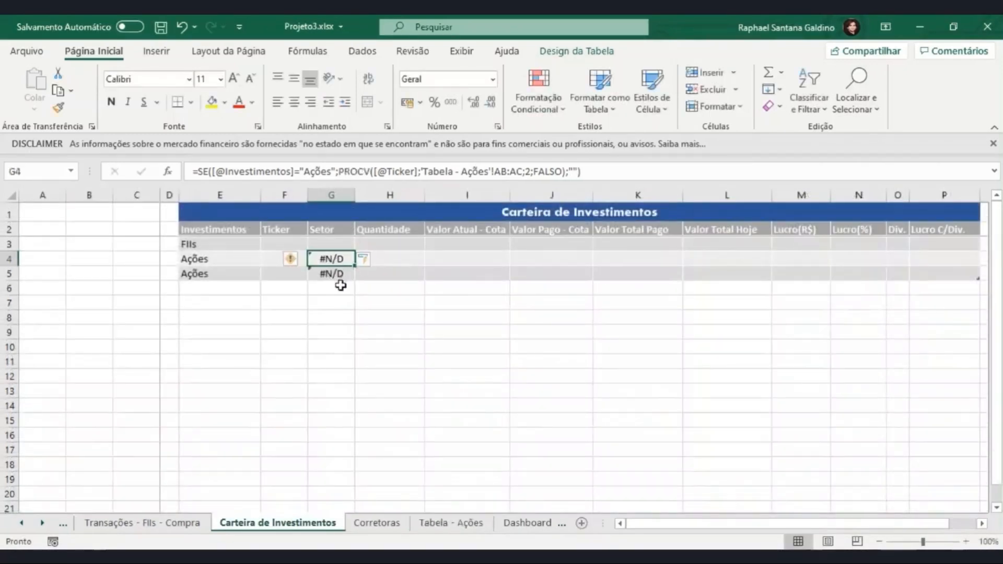
- Choose ticker ITSA4 for the first Ações row and ABEV3 for the second
{"action": "left_click", "coordinate": [238, 261]}
{"action": "left_click", "coordinate": [288, 258]}
{"action": "left_click", "coordinate": [311, 260]}
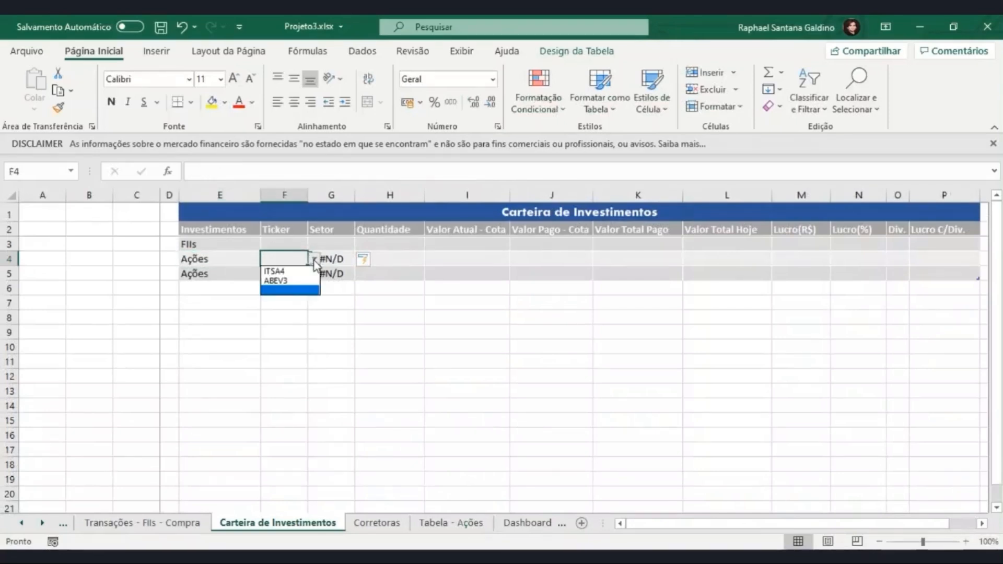
{"action": "left_click", "coordinate": [280, 268]}
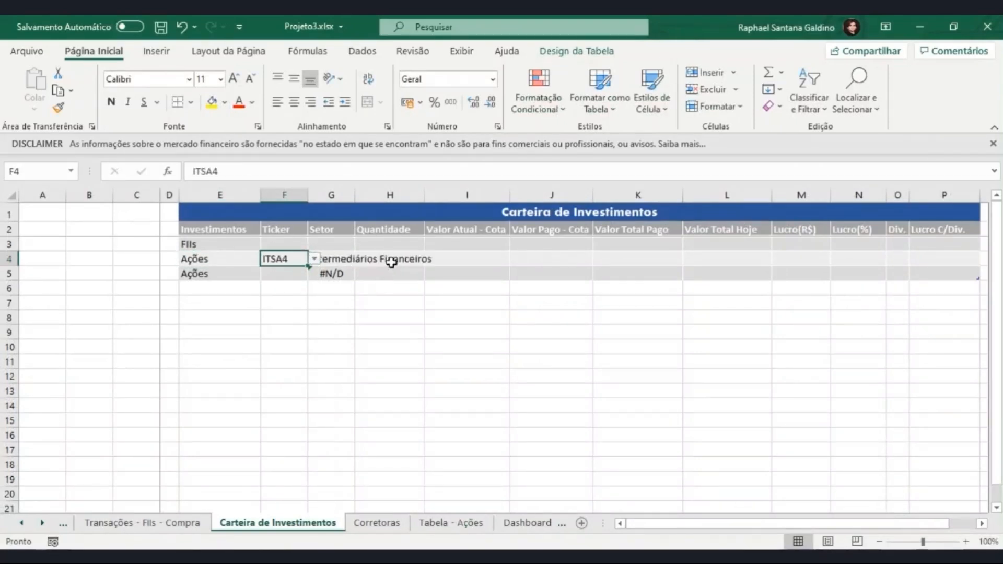
{"action": "left_click", "coordinate": [306, 274]}
{"action": "left_click", "coordinate": [313, 274]}
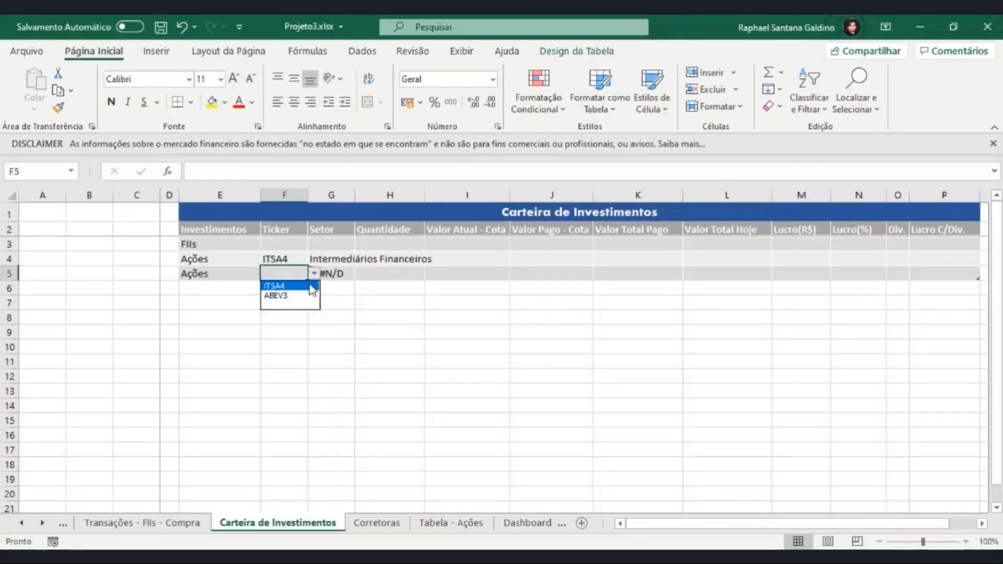
{"action": "left_click", "coordinate": [298, 295]}
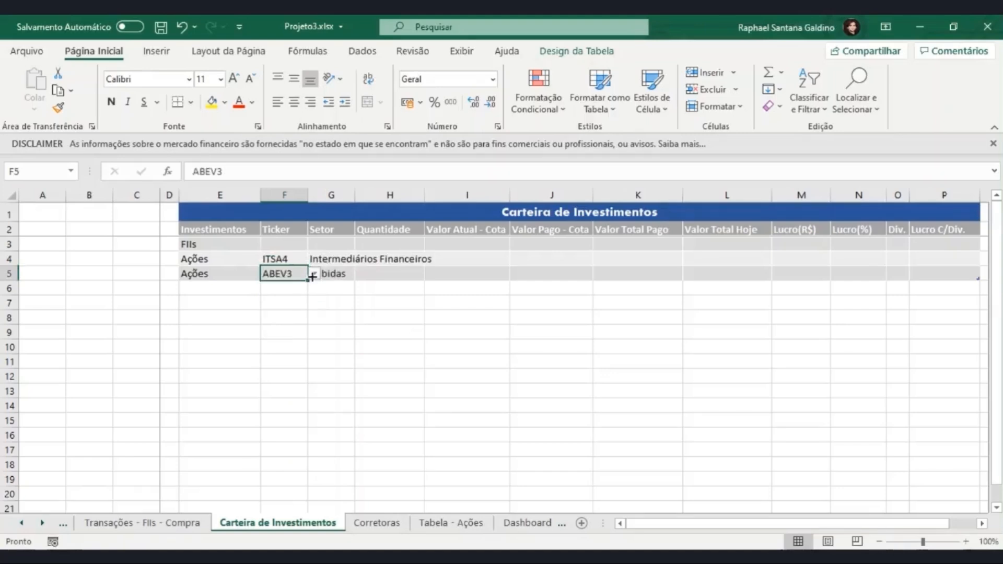
{"action": "left_click", "coordinate": [336, 273]}
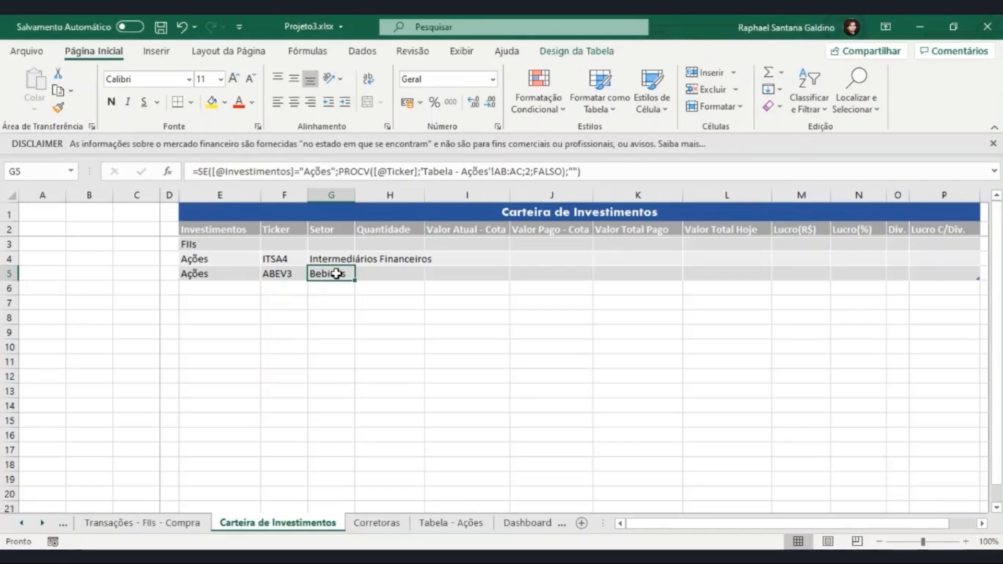
{"action": "left_click", "coordinate": [576, 171]}
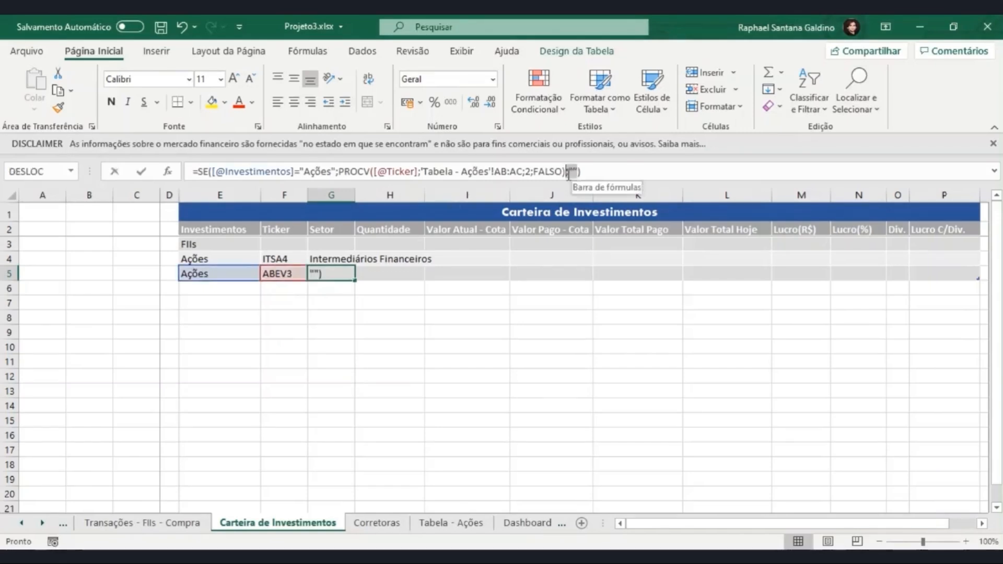
{"action": "key", "text": "BackSpace"}
{"action": "key", "text": "BackSpace"}
{"action": "type", "text": "Procv("}
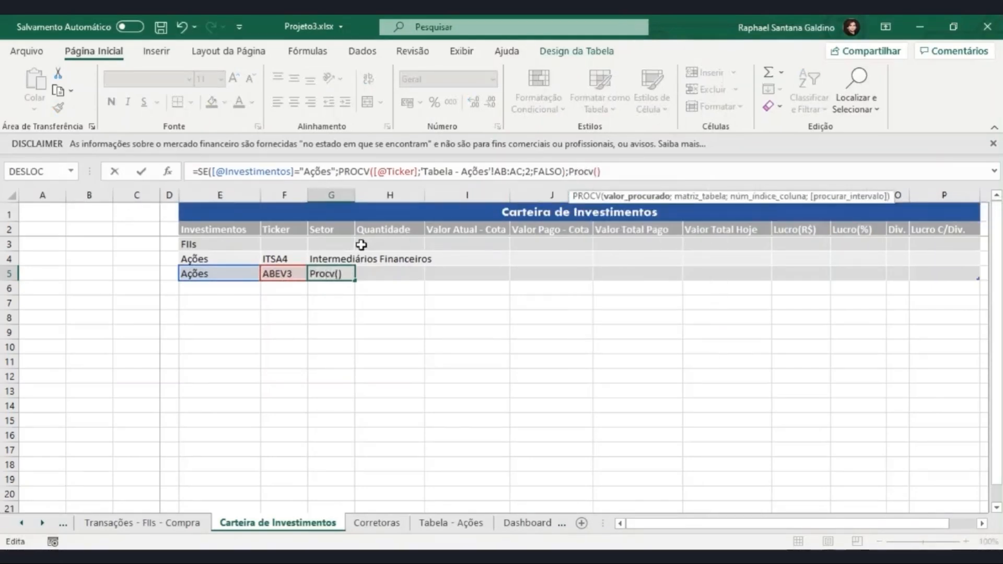
{"action": "left_click", "coordinate": [288, 273]}
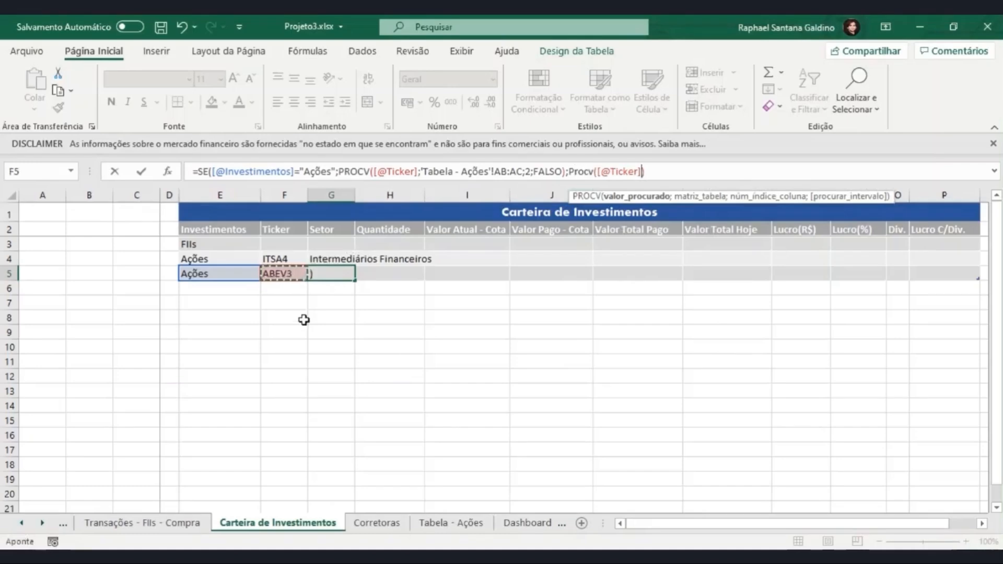
{"action": "type", "text": ";"}
- Set columns A:B of the Tabela_FIIs sheet as the second PROCV's lookup table
{"action": "left_click", "coordinate": [64, 523]}
{"action": "left_click", "coordinate": [65, 524]}
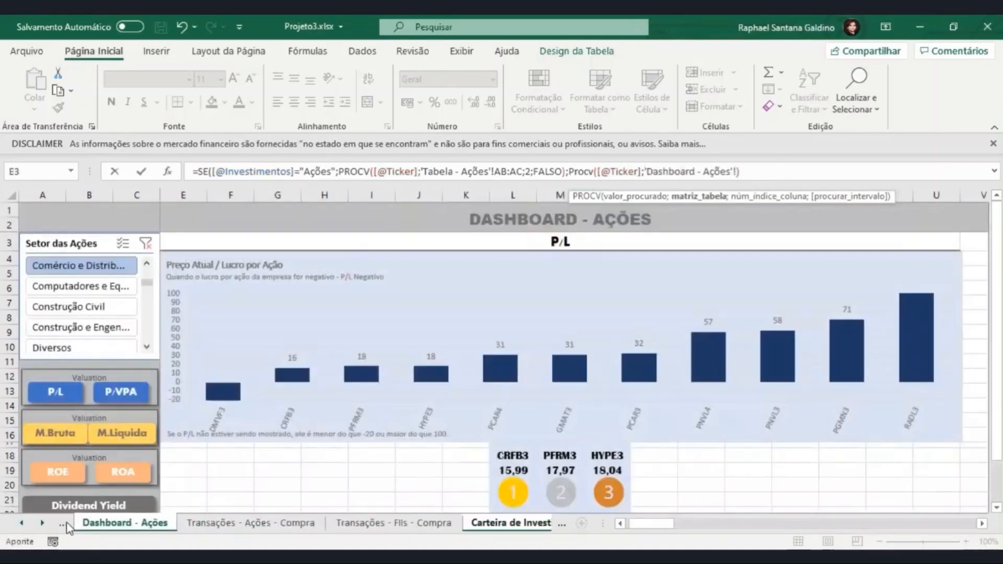
{"action": "left_click", "coordinate": [64, 523]}
{"action": "left_click", "coordinate": [63, 523]}
{"action": "left_click_drag", "start_coordinate": [62, 198], "coordinate": [149, 194]}
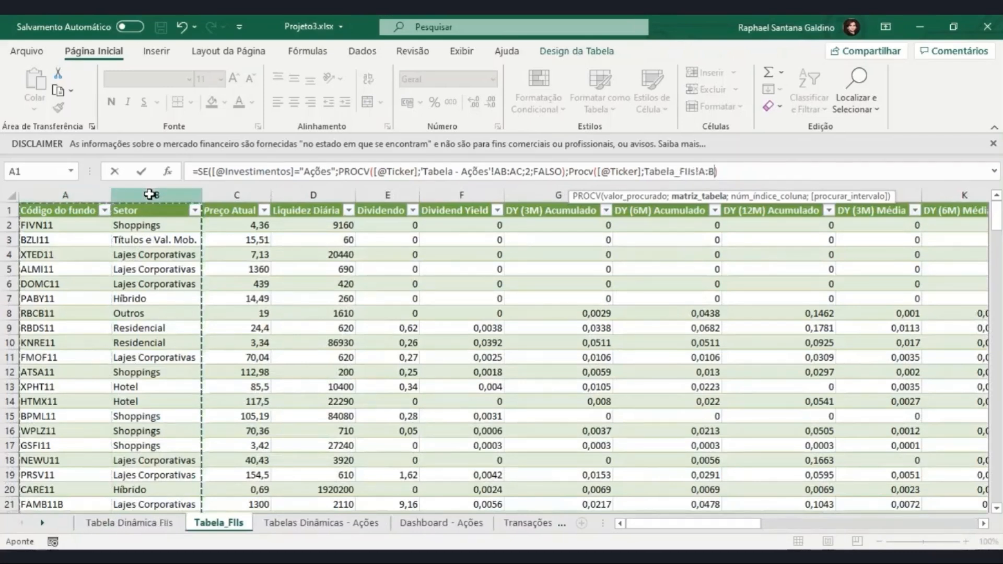
- Complete the second PROCV with column index 2 and FALSO, close the SE function, and enter the formula
{"action": "type", "text": ";"}
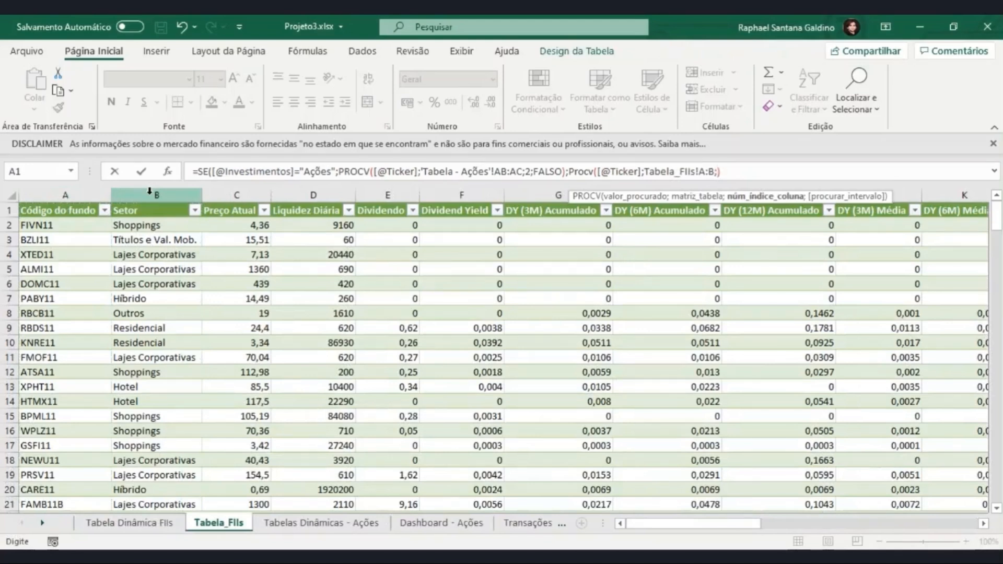
{"action": "type", "text": "2;"}
{"action": "left_click", "coordinate": [756, 224]}
{"action": "double_click", "coordinate": [756, 225]}
{"action": "type", "text": ")"}
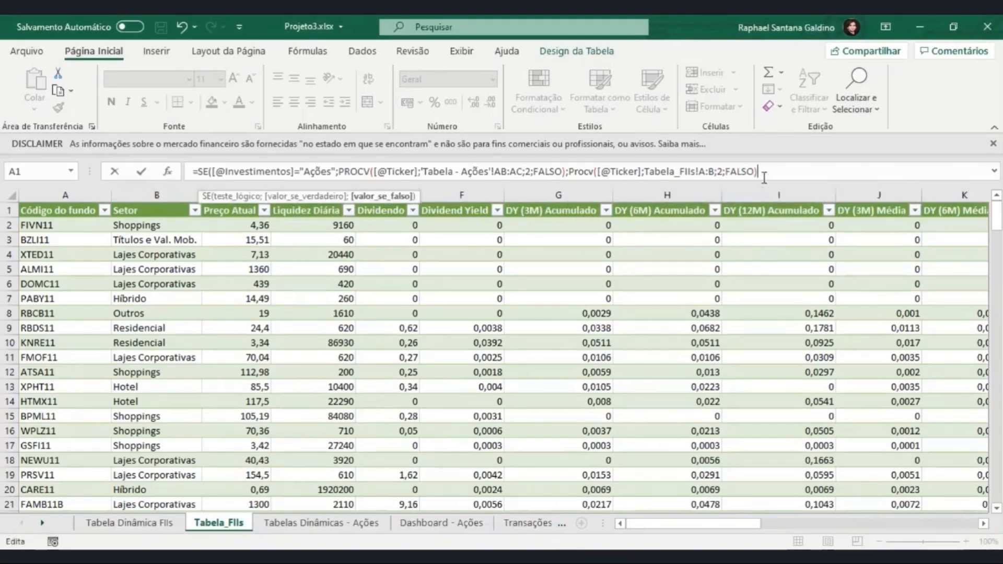
{"action": "type", "text": ")"}
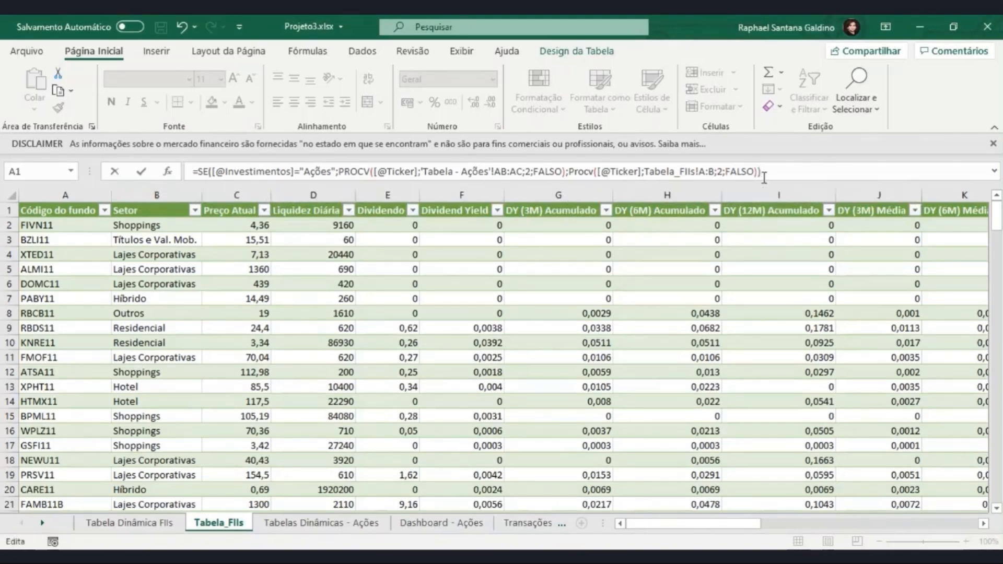
{"action": "key", "text": "Return"}
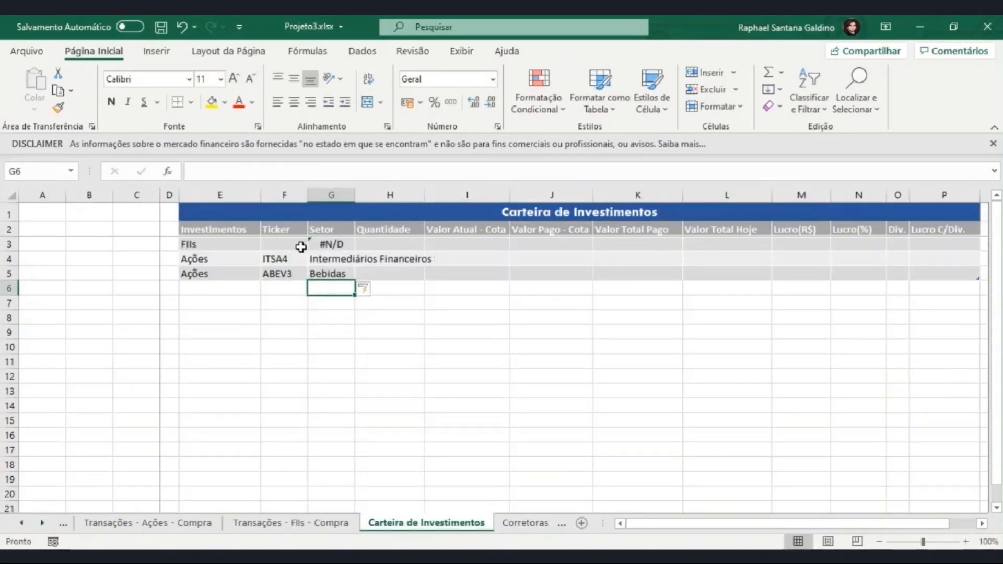
- Choose ticker MXRF11 for the FIIs row in F3
{"action": "left_click", "coordinate": [300, 245]}
{"action": "left_click", "coordinate": [315, 245]}
{"action": "left_click", "coordinate": [301, 253]}
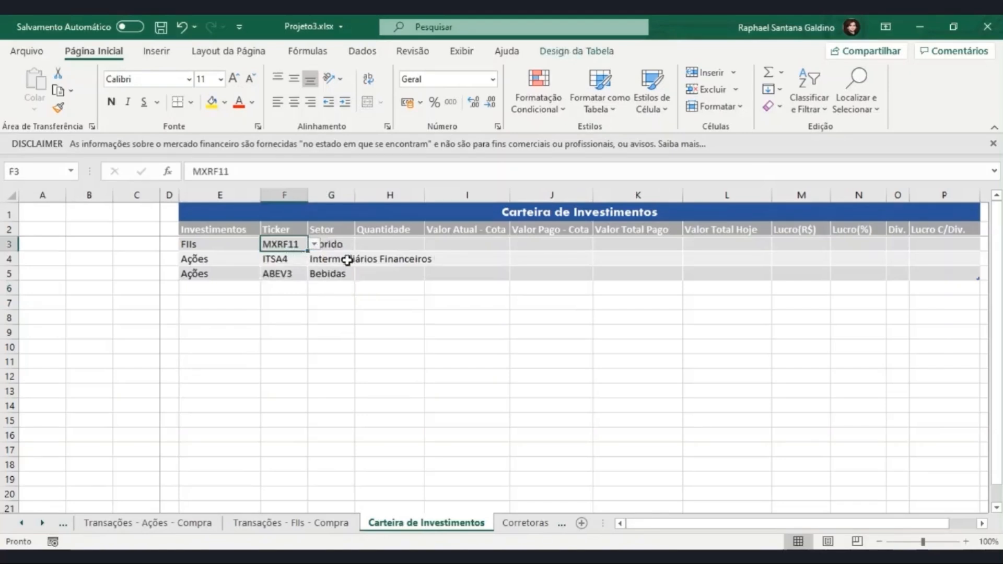
- Open the Tabela_FIIs sheet to check the sector recorded for MXRF11
{"action": "left_click", "coordinate": [353, 256]}
{"action": "left_click", "coordinate": [331, 244]}
{"action": "left_click", "coordinate": [302, 245]}
{"action": "left_click", "coordinate": [179, 523]}
{"action": "left_click", "coordinate": [63, 523]}
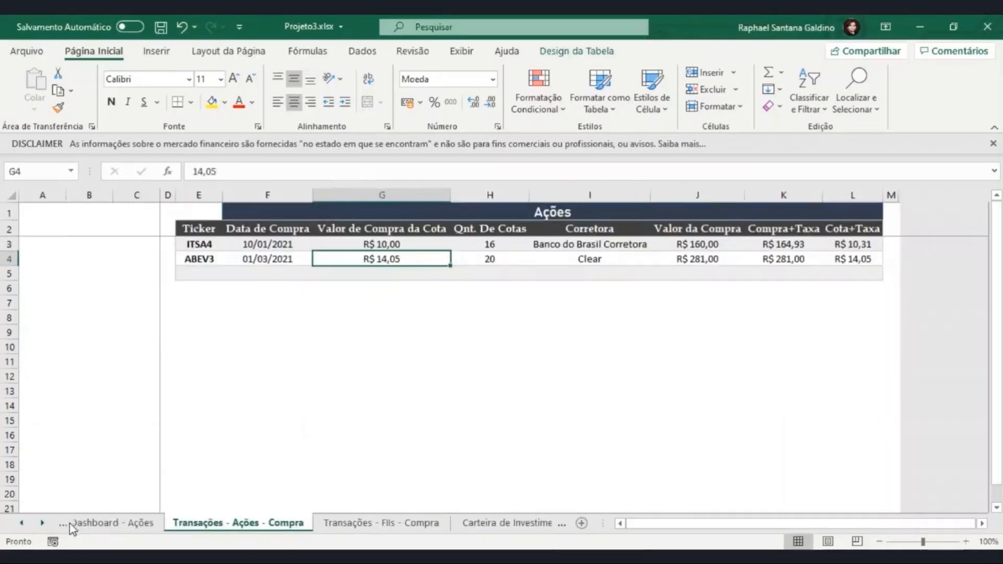
{"action": "left_click", "coordinate": [62, 523]}
{"action": "left_click", "coordinate": [64, 524]}
{"action": "scroll", "coordinate": [89, 376], "scroll_direction": "down", "scroll_amount": 5}
{"action": "scroll", "coordinate": [82, 278], "scroll_direction": "up", "scroll_amount": 5}
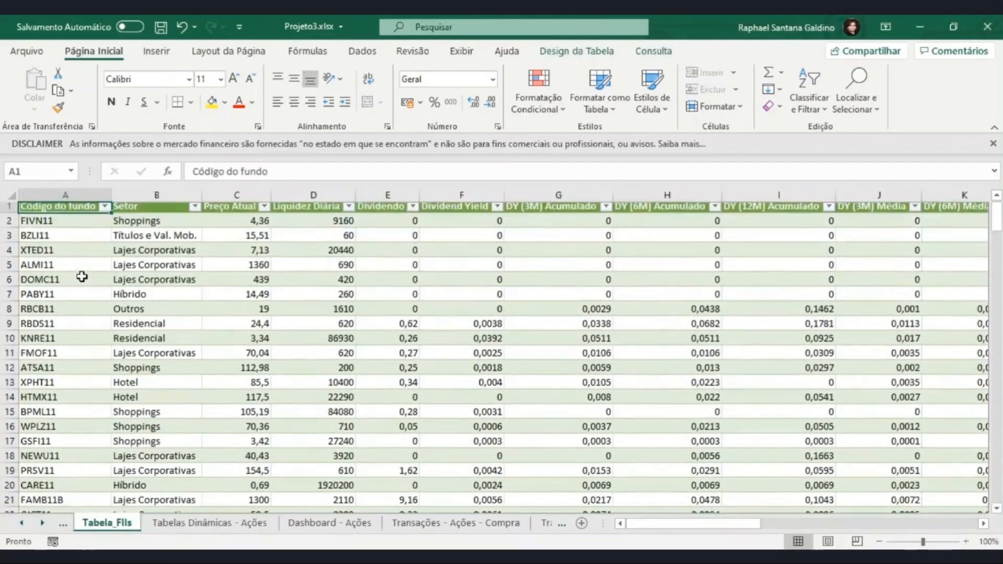
- Filter the Código do fundo column by "mxr" and select the matching fund's Setor cell
{"action": "left_click", "coordinate": [106, 210]}
{"action": "left_click", "coordinate": [102, 366]}
{"action": "type", "text": "mxr"}
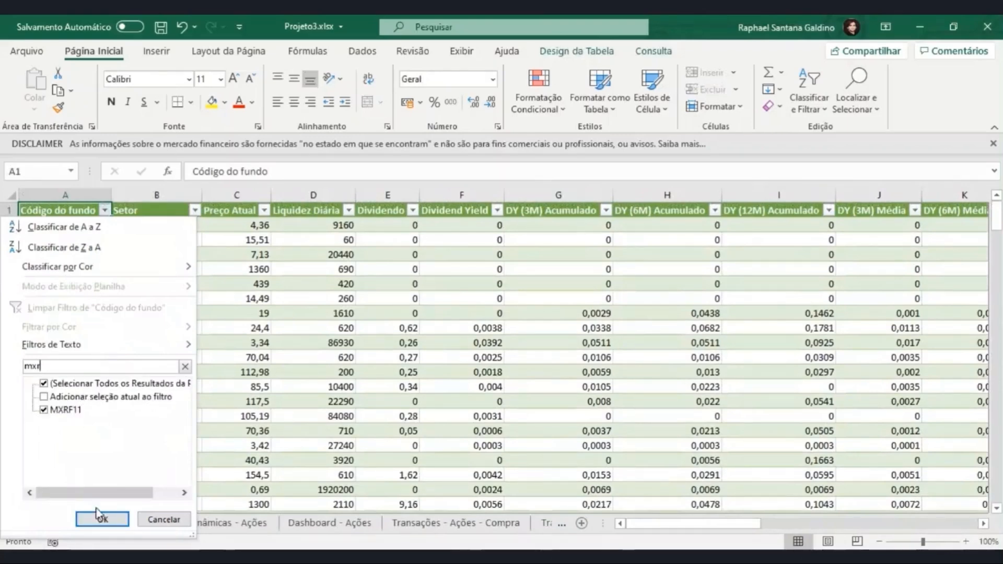
{"action": "left_click", "coordinate": [101, 519]}
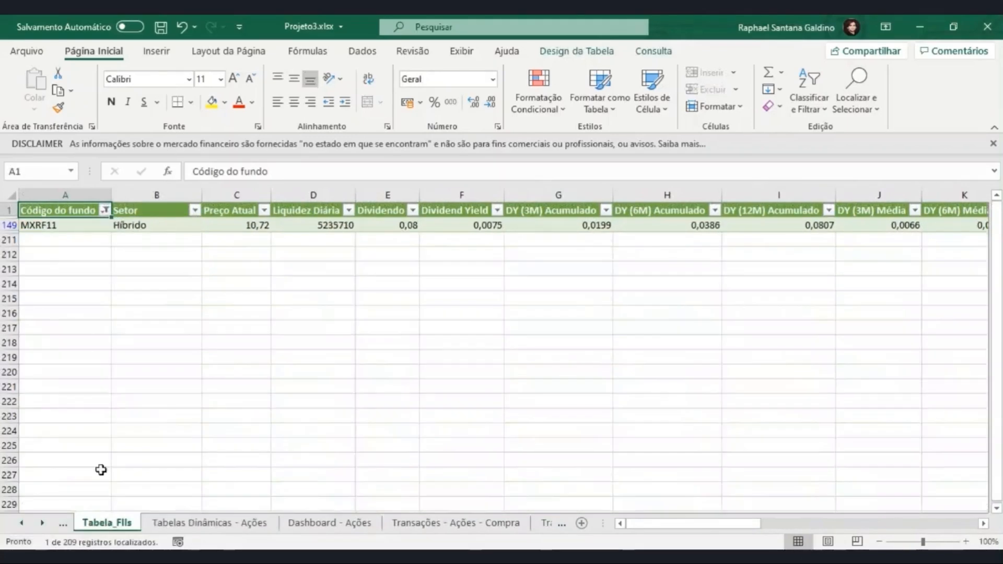
{"action": "left_click", "coordinate": [141, 229]}
- Undo the fund code filter and return to the Carteira de Investimentos sheet
{"action": "key", "text": "ctrl+z"}
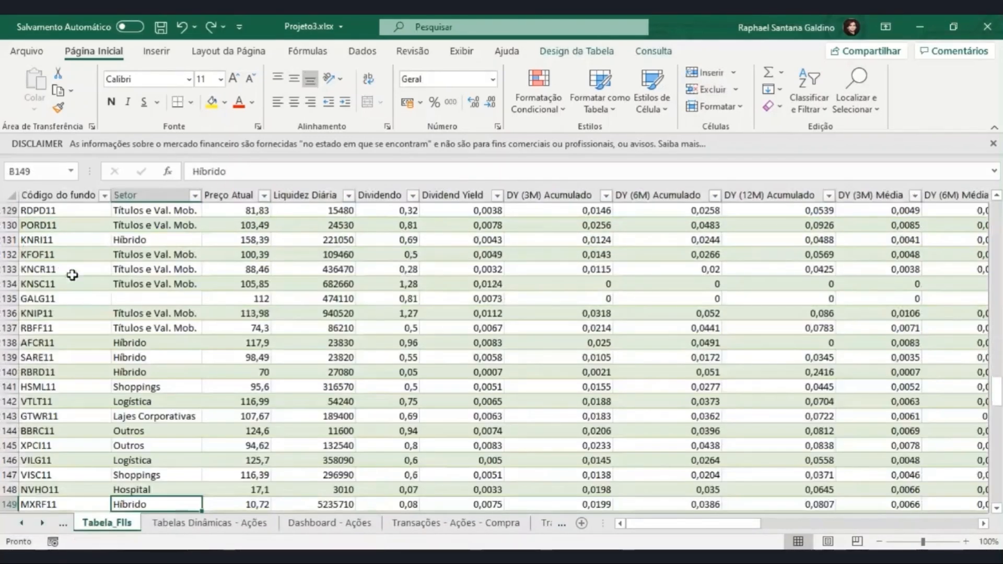
{"action": "left_click", "coordinate": [440, 529]}
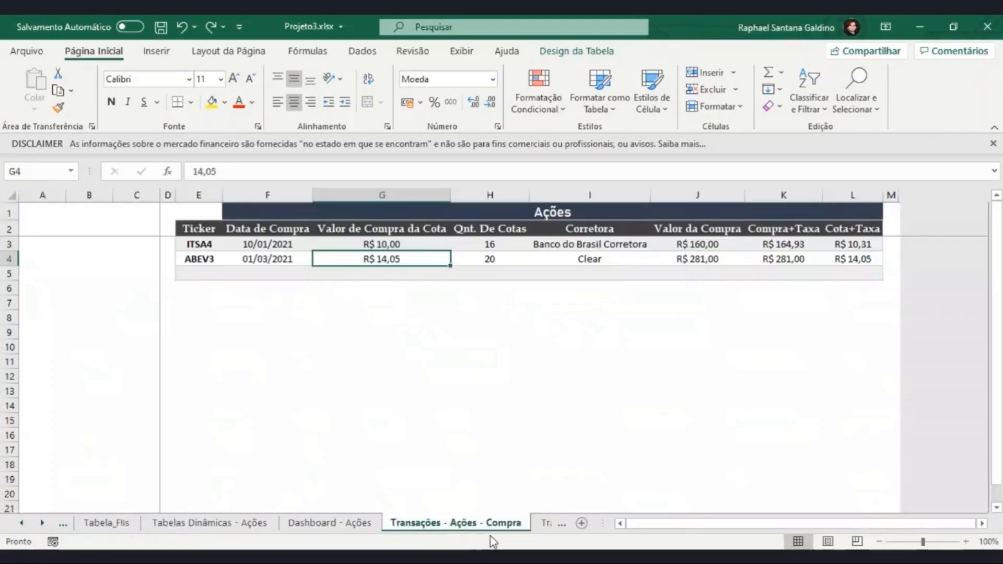
{"action": "left_click", "coordinate": [545, 523]}
{"action": "left_click", "coordinate": [543, 523]}
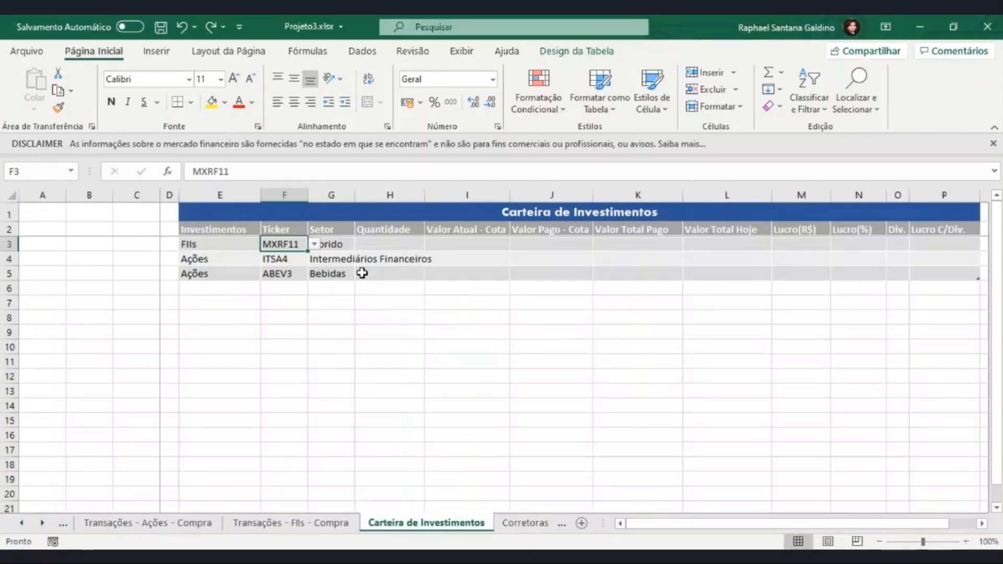
- Choose ticker BCFF11 for the FIIs row in F3 and check its Setor cell G3
{"action": "left_click", "coordinate": [315, 245]}
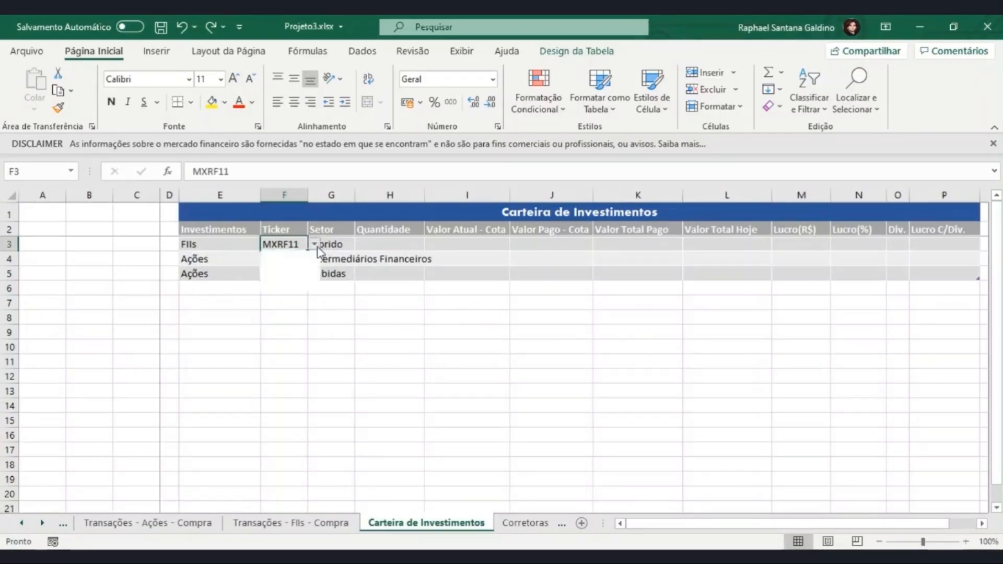
{"action": "left_click", "coordinate": [283, 263]}
{"action": "left_click", "coordinate": [363, 257]}
{"action": "left_click", "coordinate": [329, 244]}
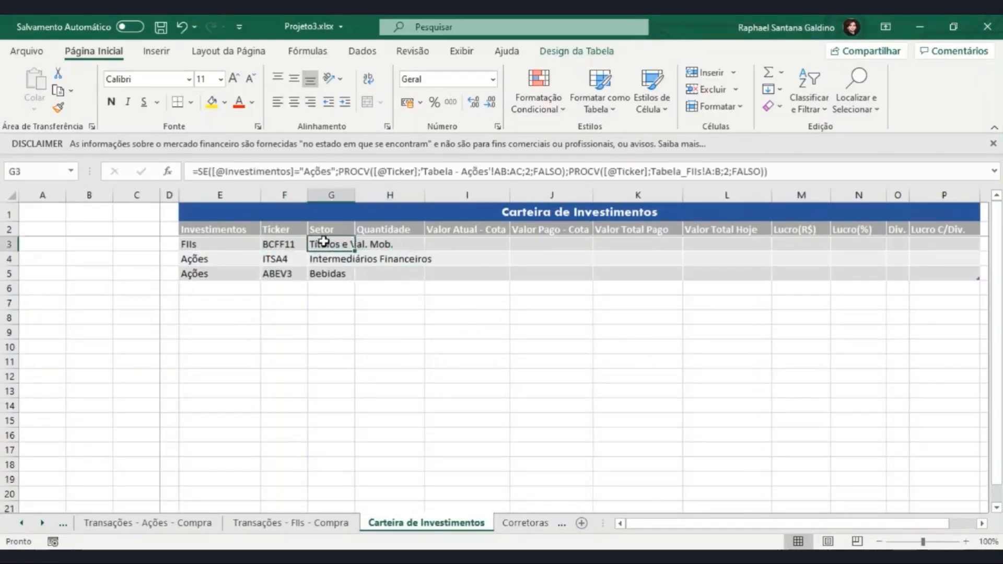
- Choose ticker ALMI11 for the FIIs row in F3
{"action": "left_click", "coordinate": [308, 245]}
{"action": "left_click", "coordinate": [314, 244]}
{"action": "left_click", "coordinate": [284, 262]}
- Choose ticker ABEV3 for the first Ações row in F4 and check its Setor cell G4
{"action": "left_click", "coordinate": [306, 262]}
{"action": "left_click", "coordinate": [314, 259]}
{"action": "left_click", "coordinate": [287, 276]}
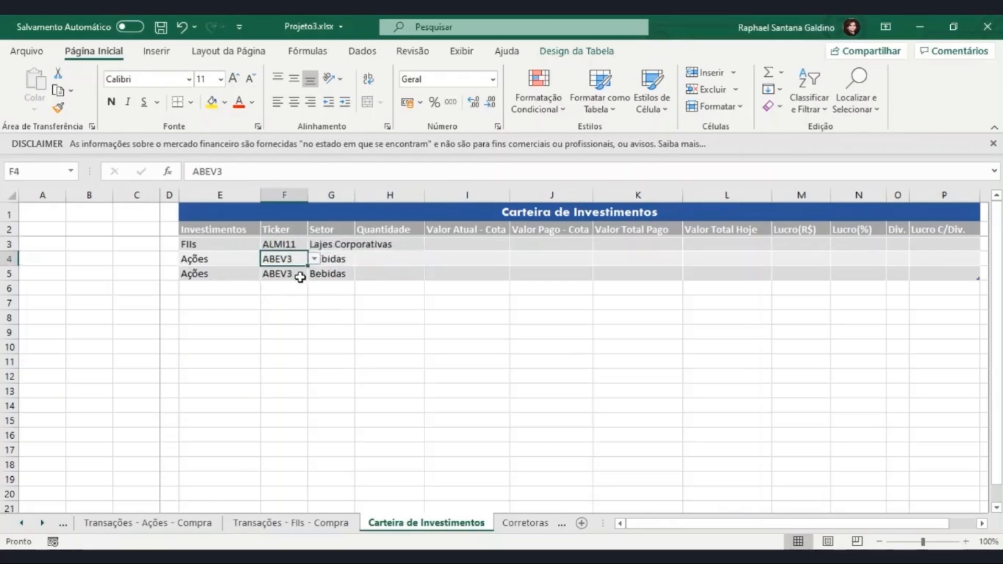
{"action": "left_click", "coordinate": [329, 260]}
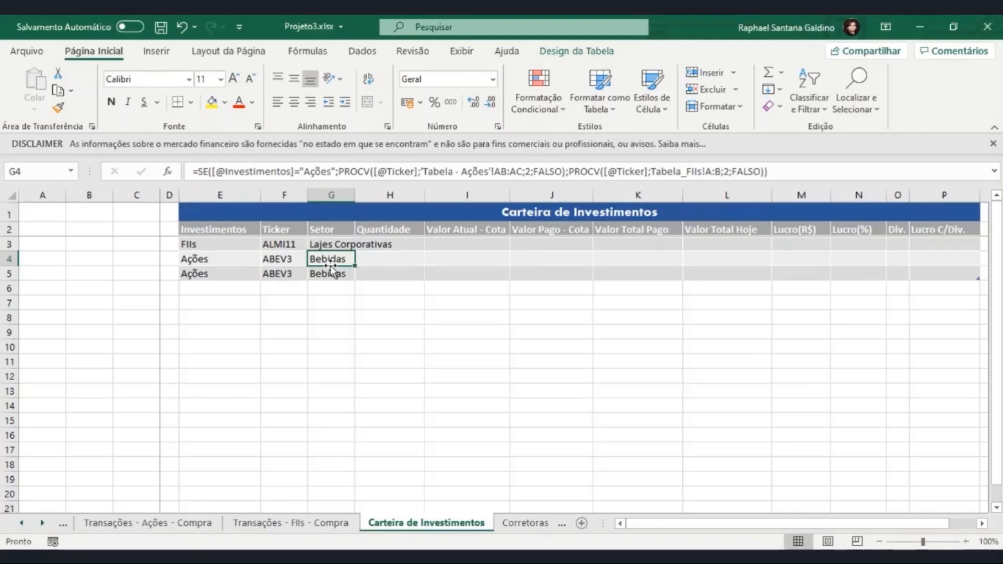
{"action": "left_click", "coordinate": [378, 246]}
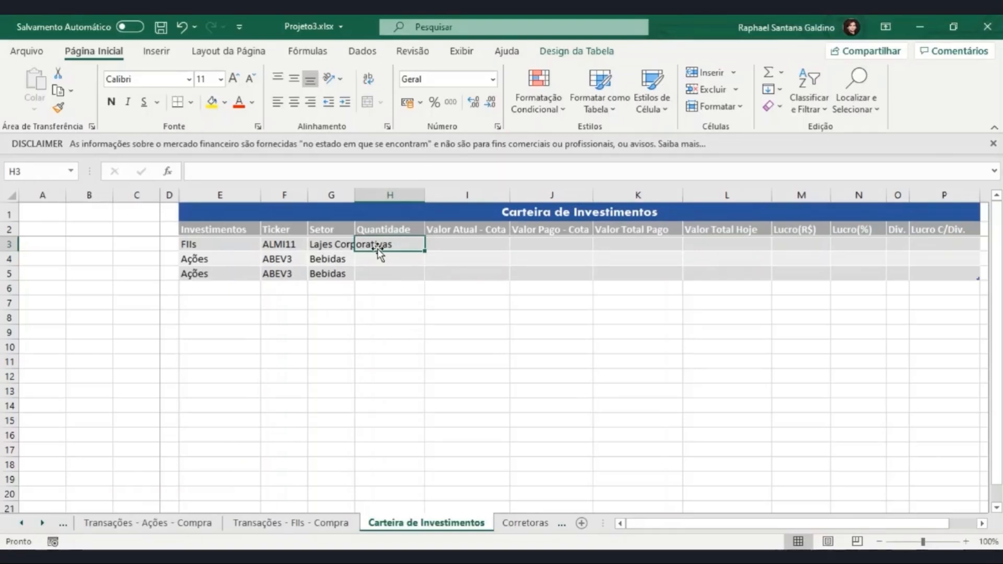
{"action": "type", "text": "=Se("}
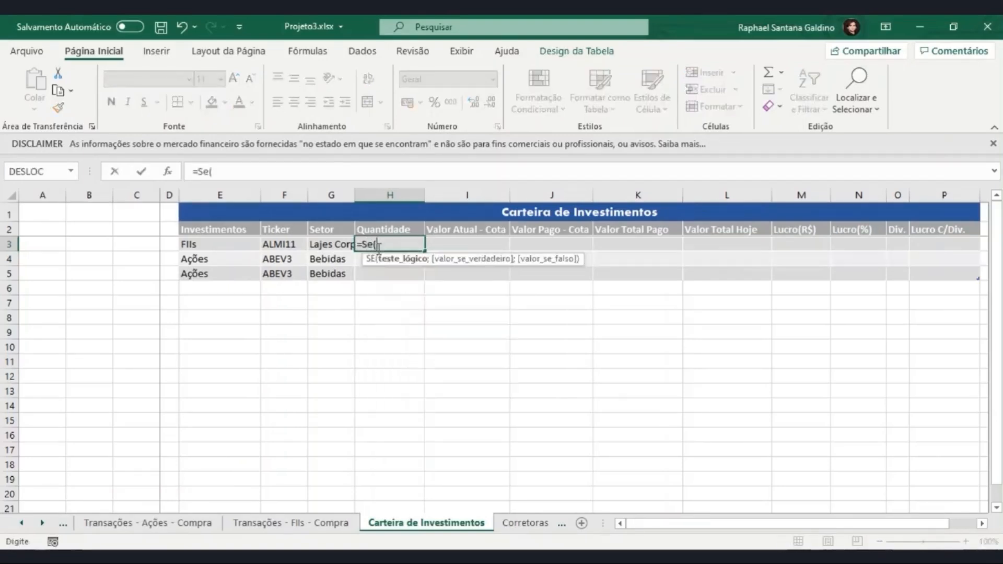
{"action": "left_click", "coordinate": [247, 243]}
{"action": "type", "text": "=\"Ações\";"}
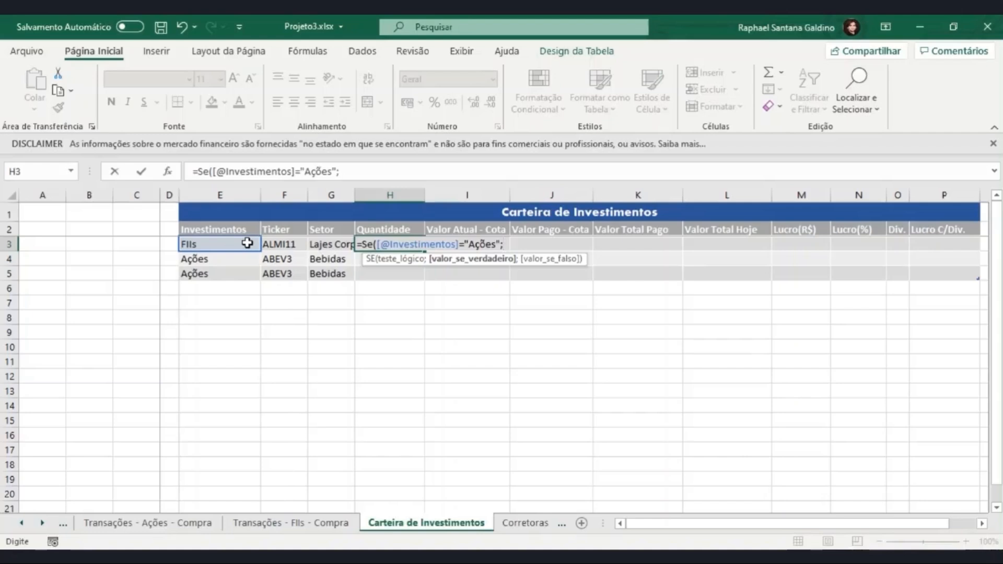
- Add a SOMASE as the SE's true value, with Tab_transações_Ações[Ticker] from the Transações - Ações - Compra sheet as its range
{"action": "type", "text": "SOMASE("}
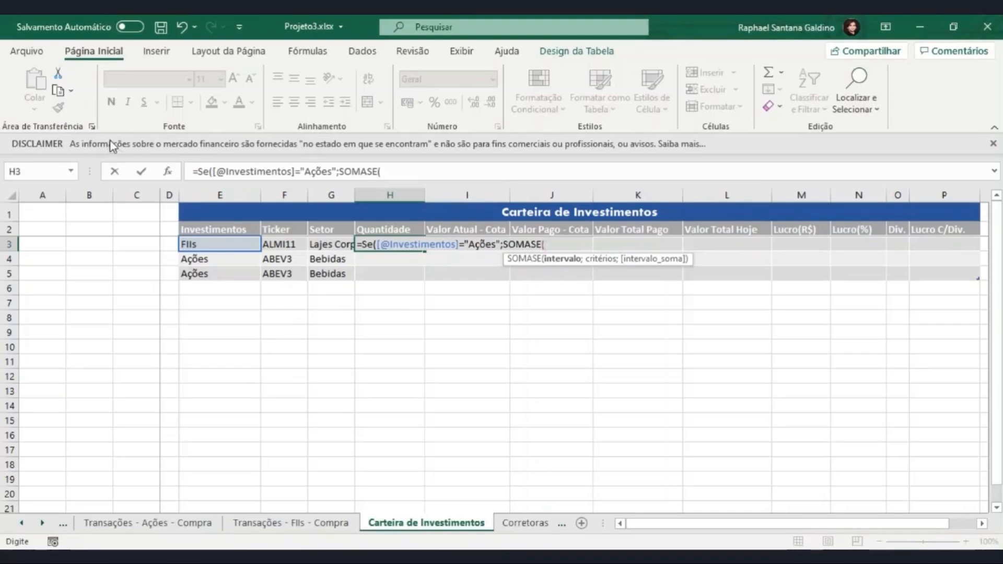
{"action": "left_click", "coordinate": [139, 525]}
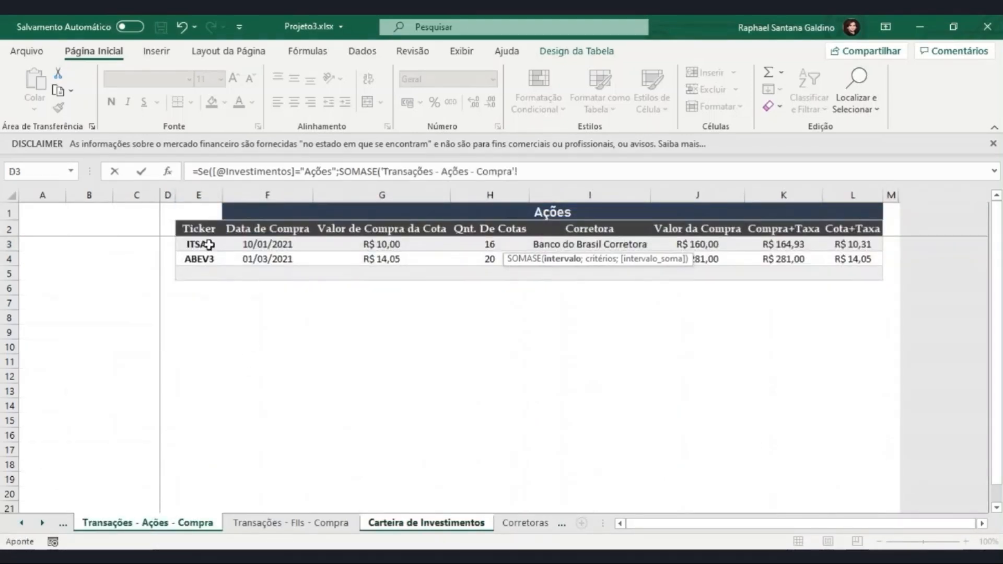
{"action": "left_click_drag", "start_coordinate": [210, 244], "coordinate": [210, 275]}
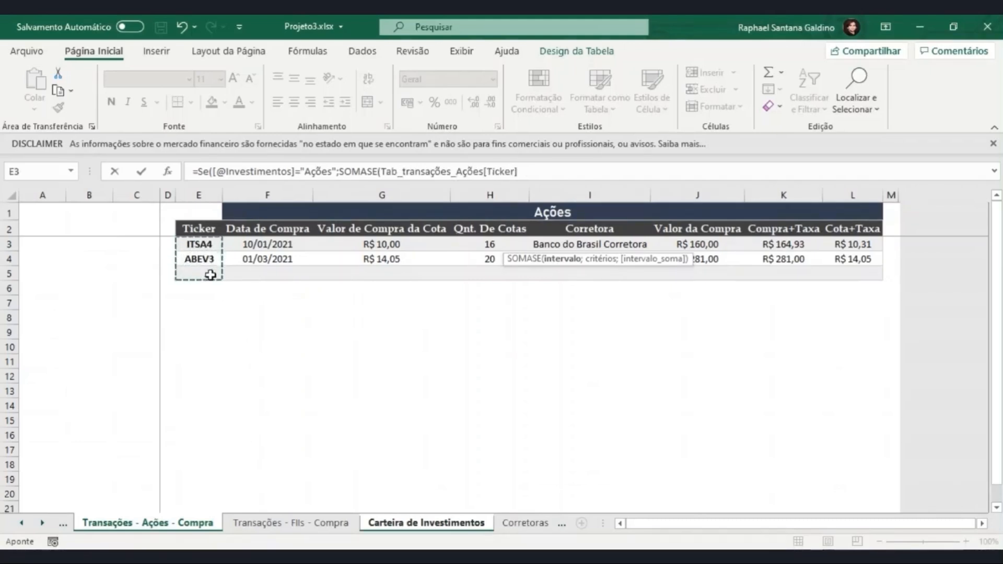
{"action": "type", "text": ";"}
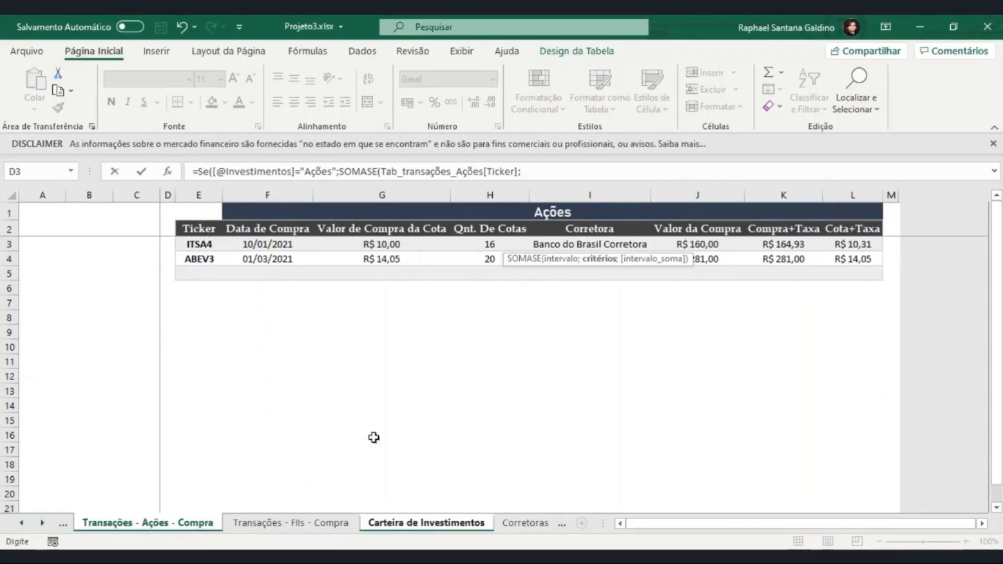
{"action": "left_click", "coordinate": [426, 523]}
{"action": "left_click", "coordinate": [282, 245]}
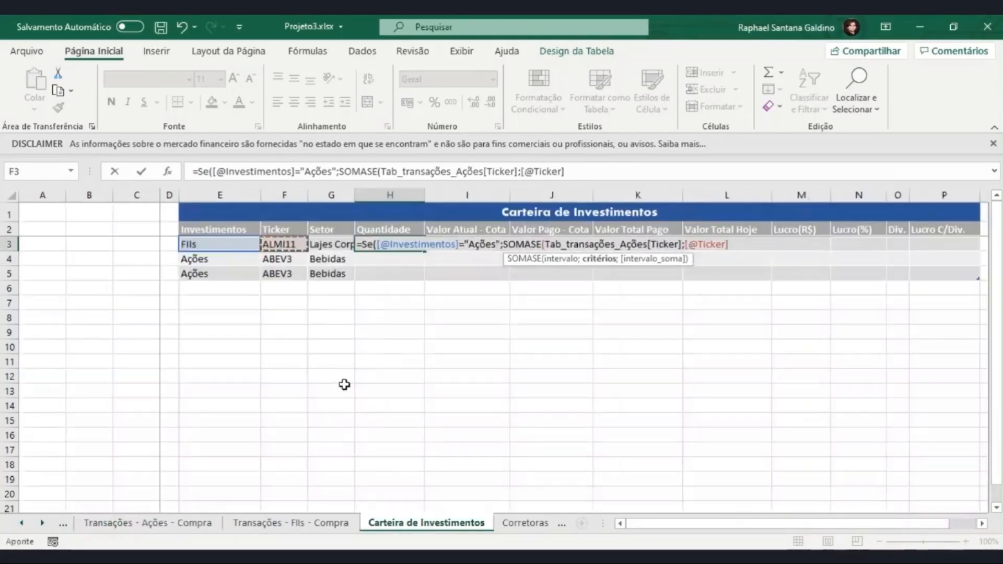
{"action": "type", "text": ";"}
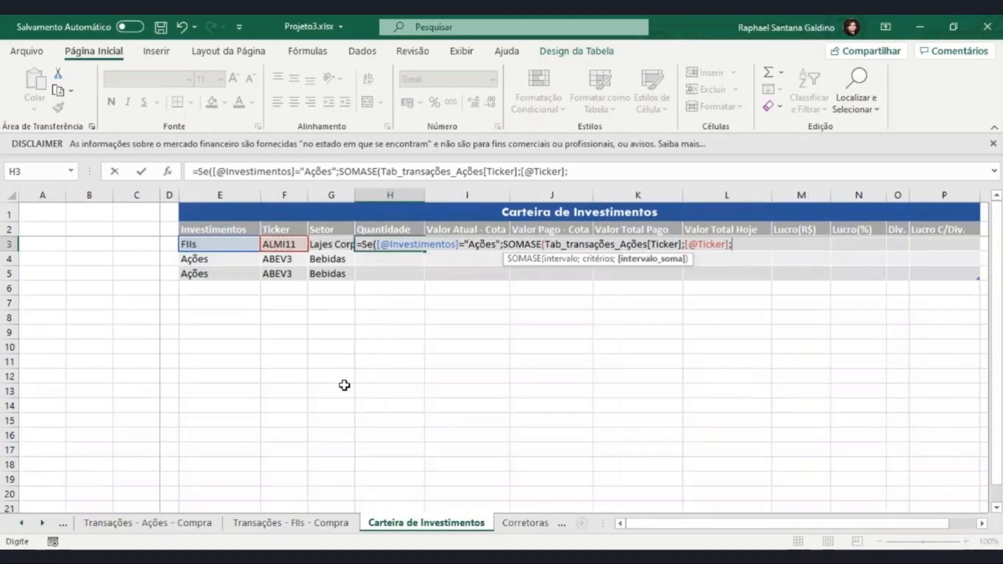
{"action": "type", "text": "tab"}
{"action": "key", "text": "Tab"}
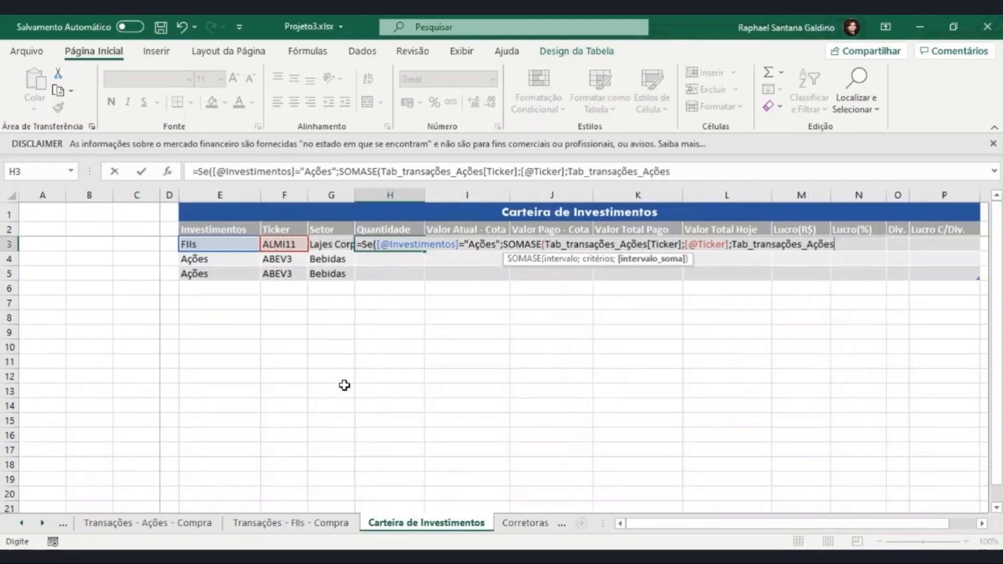
{"action": "type", "text": "["}
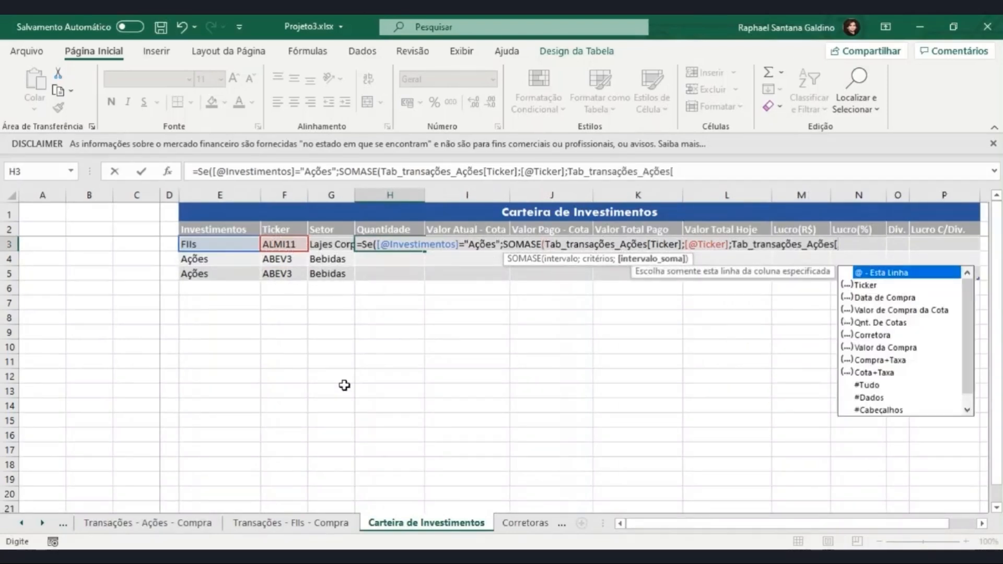
{"action": "left_click", "coordinate": [880, 323]}
{"action": "double_click", "coordinate": [879, 328]}
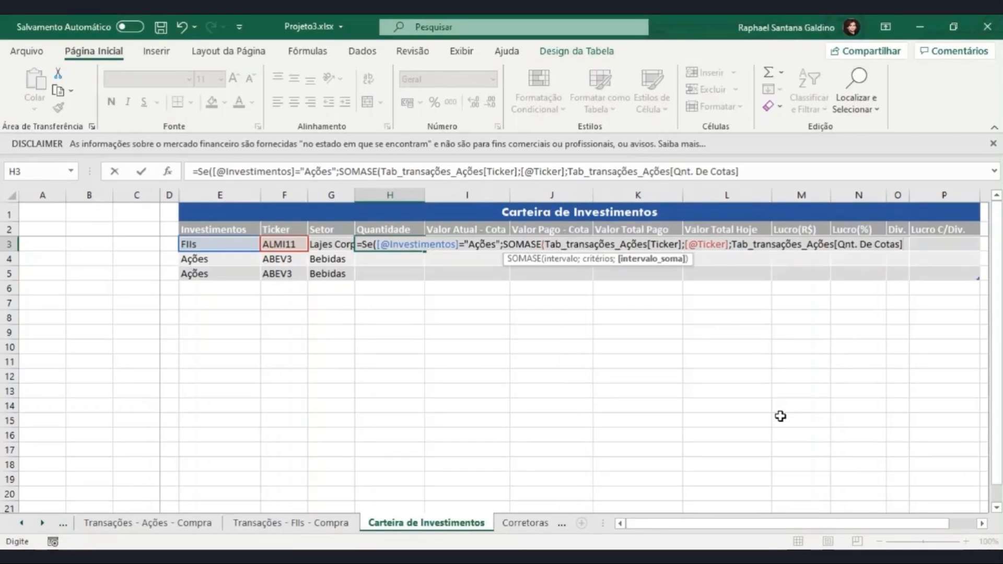
- Append an empty-text argument and a closing parenthesis to H3's formula and try to enter it
{"action": "type", "text": ";\"\")"}
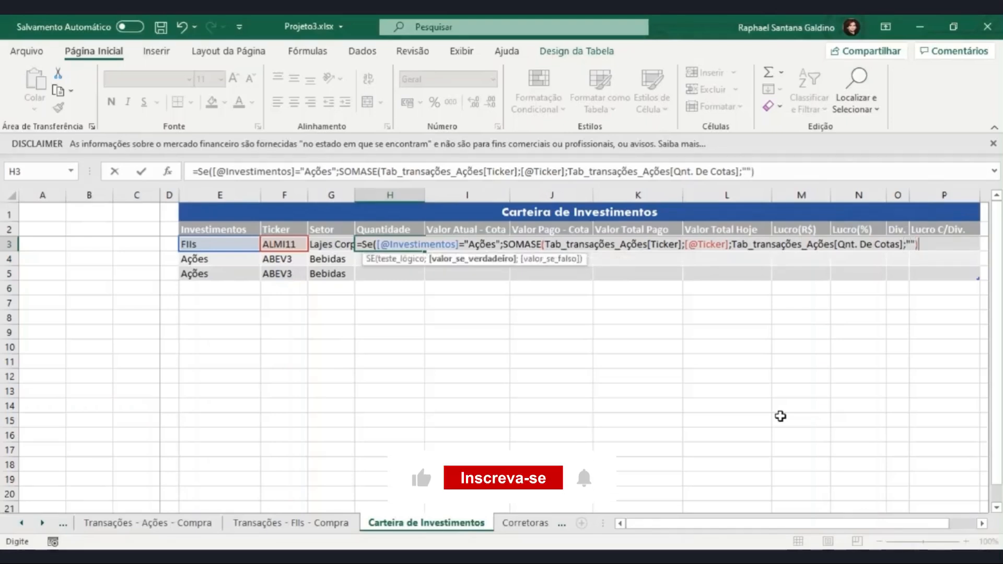
{"action": "key", "text": "Return"}
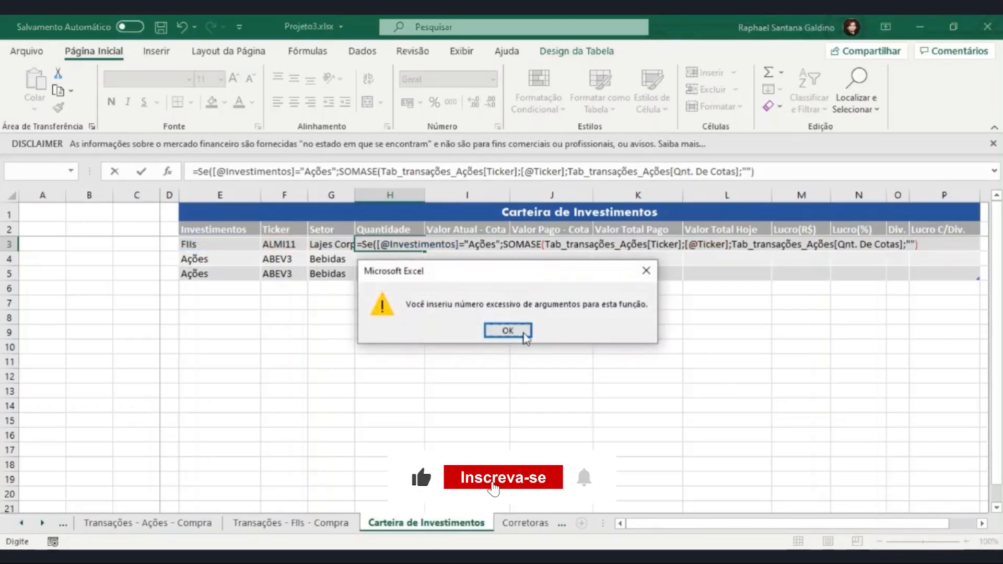
{"action": "left_click", "coordinate": [523, 333]}
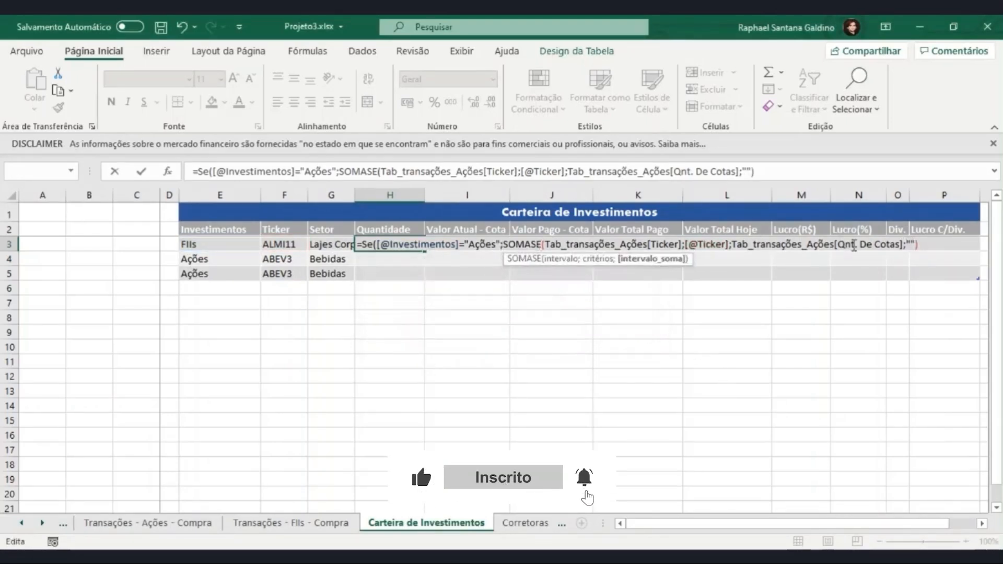
- Close the SOMASE right after its Qnt. De Cotas range, keep "" as the SE's false value, and enter the Quantidade formula
{"action": "left_click", "coordinate": [904, 244]}
{"action": "type", "text": ")"}
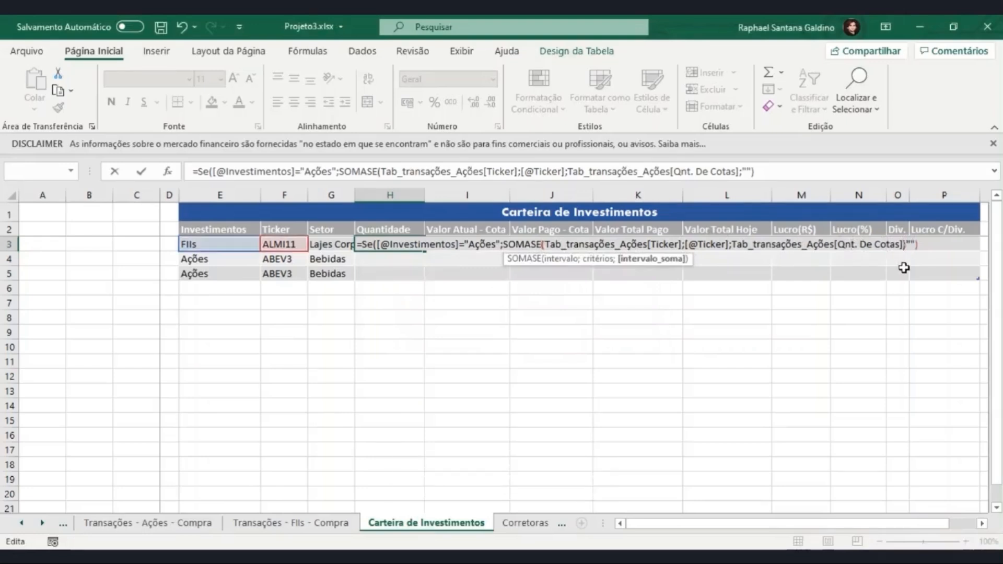
{"action": "left_click", "coordinate": [920, 246]}
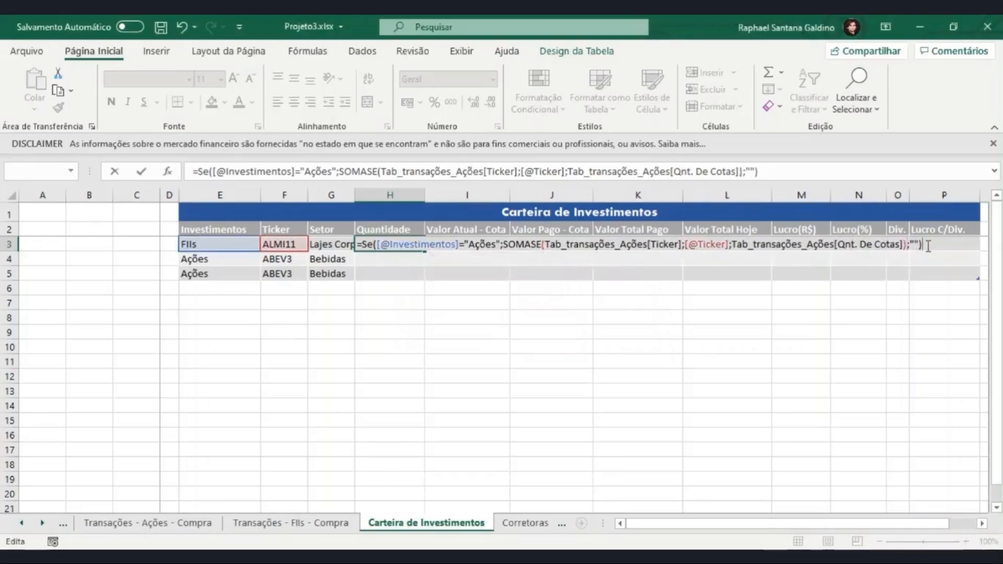
{"action": "key", "text": "Return"}
{"action": "left_click", "coordinate": [405, 244]}
{"action": "left_click", "coordinate": [410, 259]}
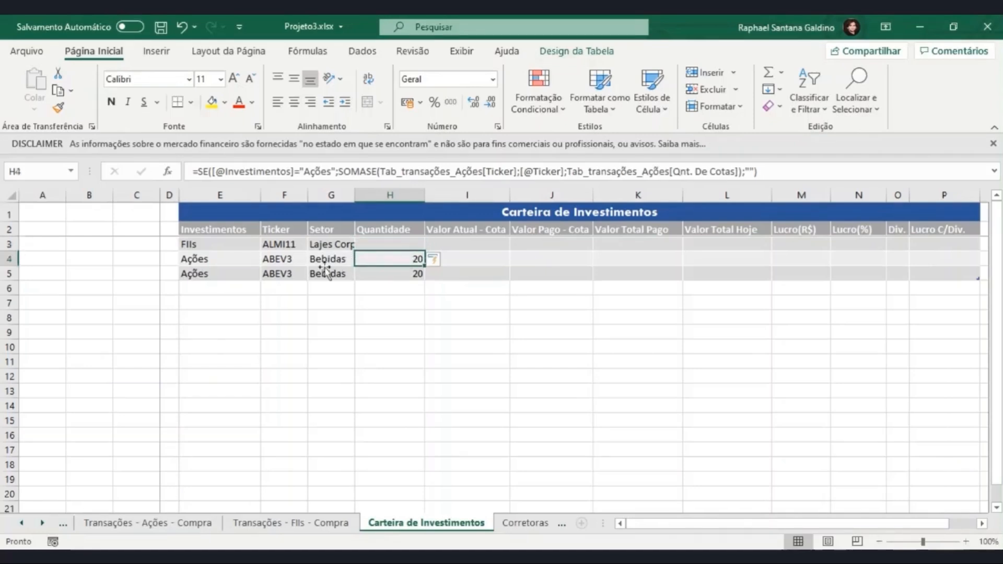
- Choose ticker ITSA4 for the first Ações row in F4 and check its Quantidade cell
{"action": "left_click", "coordinate": [295, 261]}
{"action": "left_click", "coordinate": [314, 259]}
{"action": "left_click", "coordinate": [296, 271]}
{"action": "left_click", "coordinate": [411, 260]}
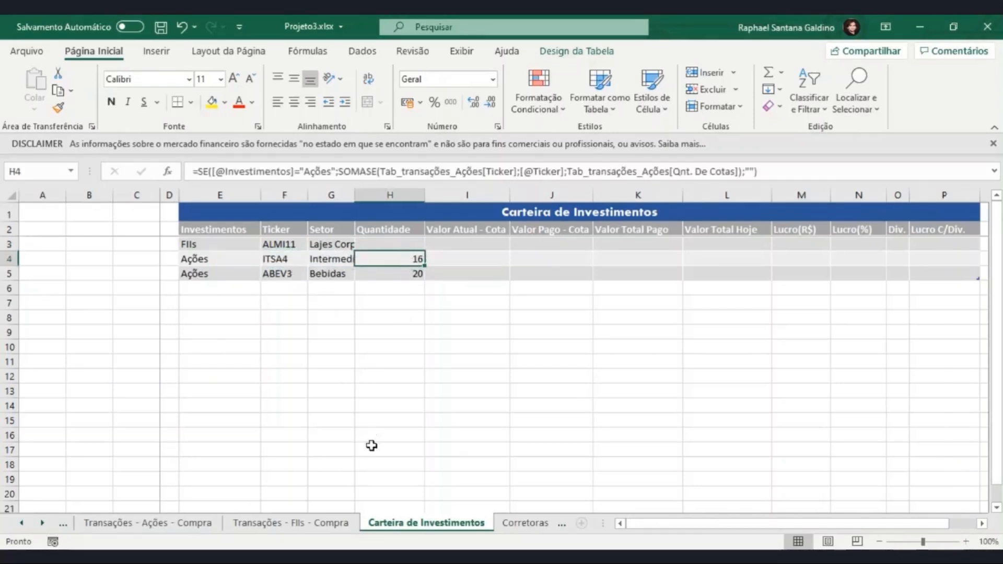
- Choose ticker ABEV3 for the empty row 5 of the Transações - Ações - Compra table
{"action": "left_click", "coordinate": [194, 522]}
{"action": "left_click", "coordinate": [479, 260]}
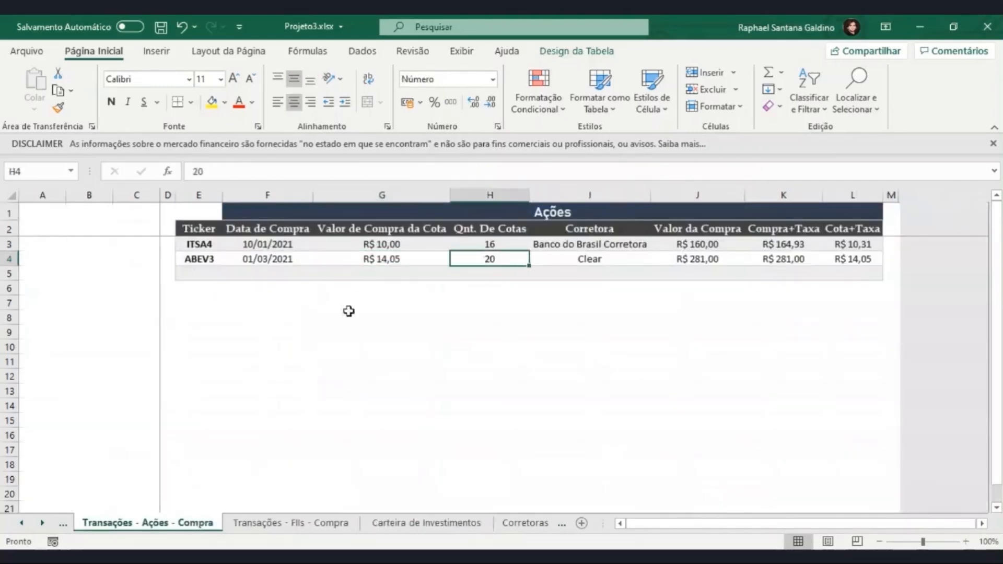
{"action": "left_click", "coordinate": [227, 273]}
{"action": "left_click", "coordinate": [208, 280]}
{"action": "left_click", "coordinate": [208, 273]}
{"action": "left_click", "coordinate": [229, 273]}
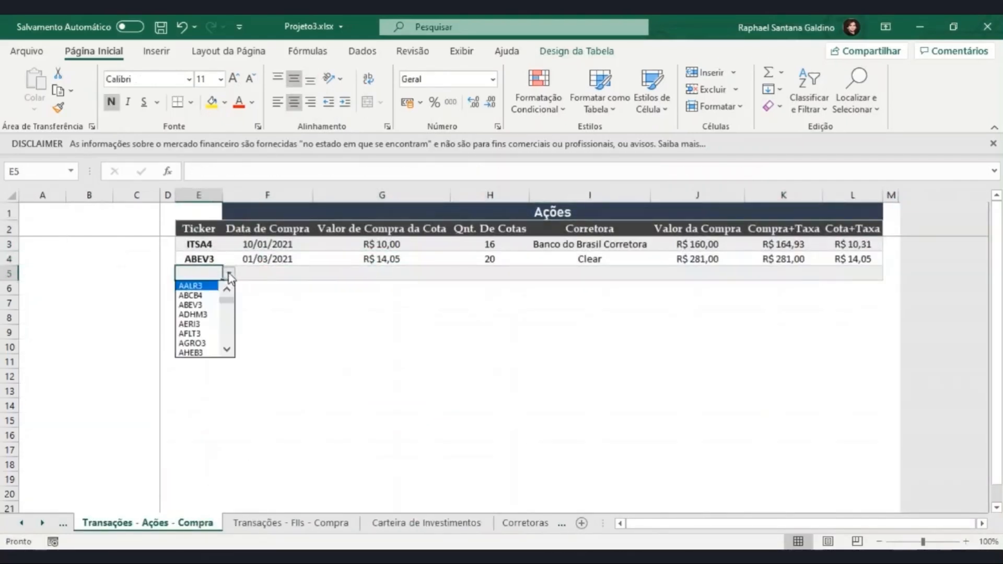
{"action": "left_click", "coordinate": [204, 305]}
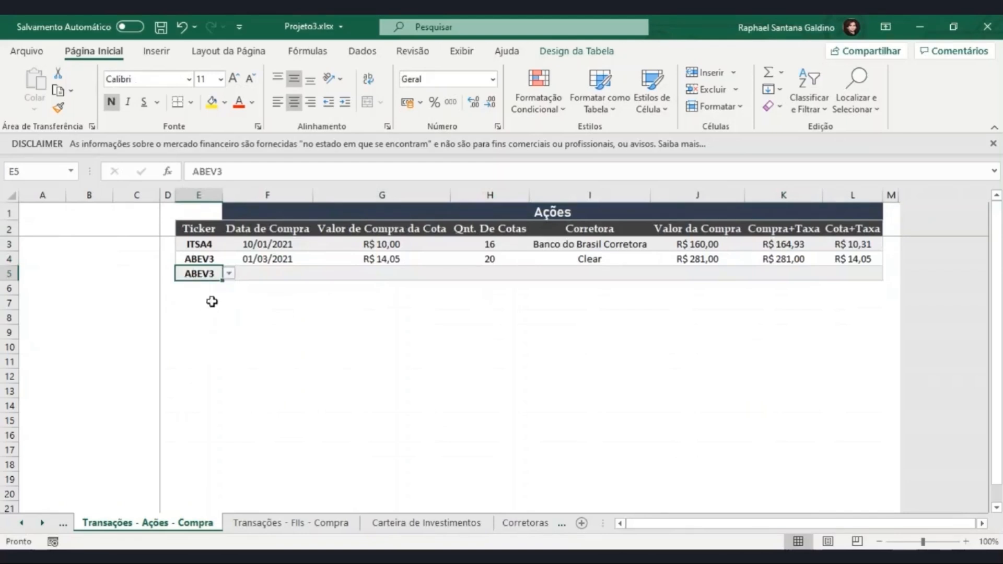
- Enter 15/03/2021 as the Data de Compra of the new ABEV3 purchase in row 5
{"action": "left_click", "coordinate": [262, 275]}
{"action": "type", "text": "15"}
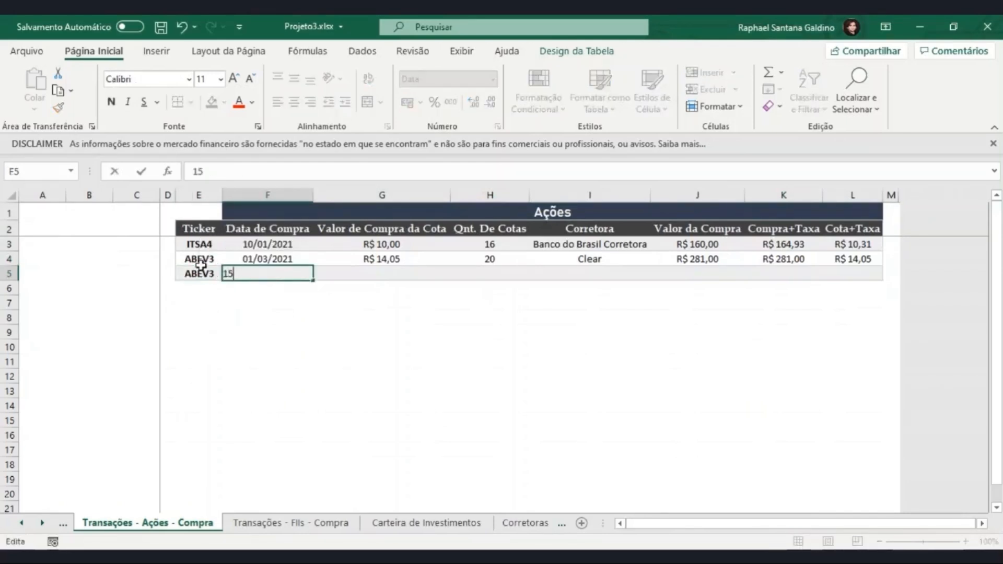
{"action": "type", "text": "/03/2021"}
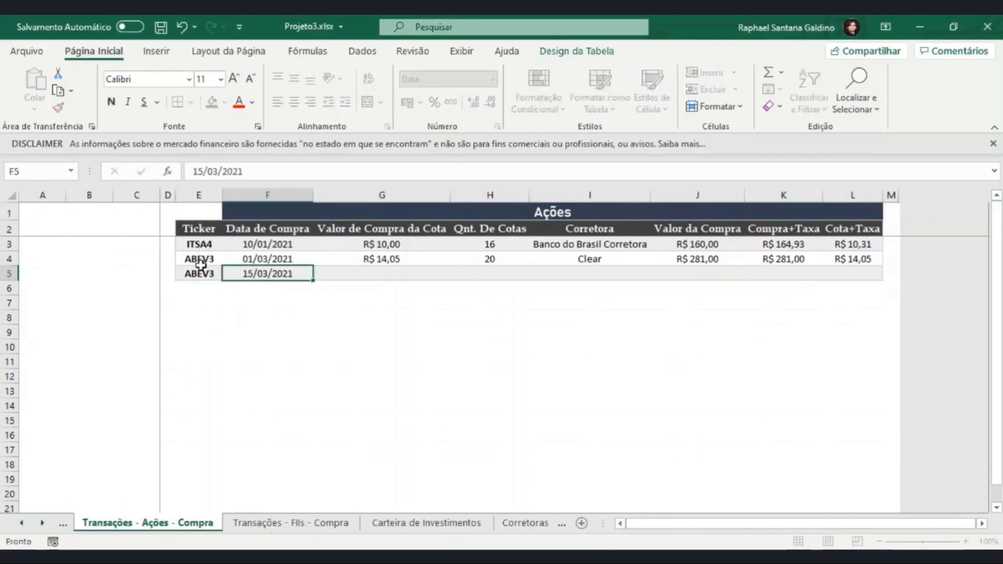
- Set the Valor de Compra da Cota of the new ABEV3 purchase in row 5 to R$ 14,00
{"action": "key", "text": "Return"}
{"action": "key", "text": "Up"}
{"action": "key", "text": "Right"}
{"action": "type", "text": "14,0"}
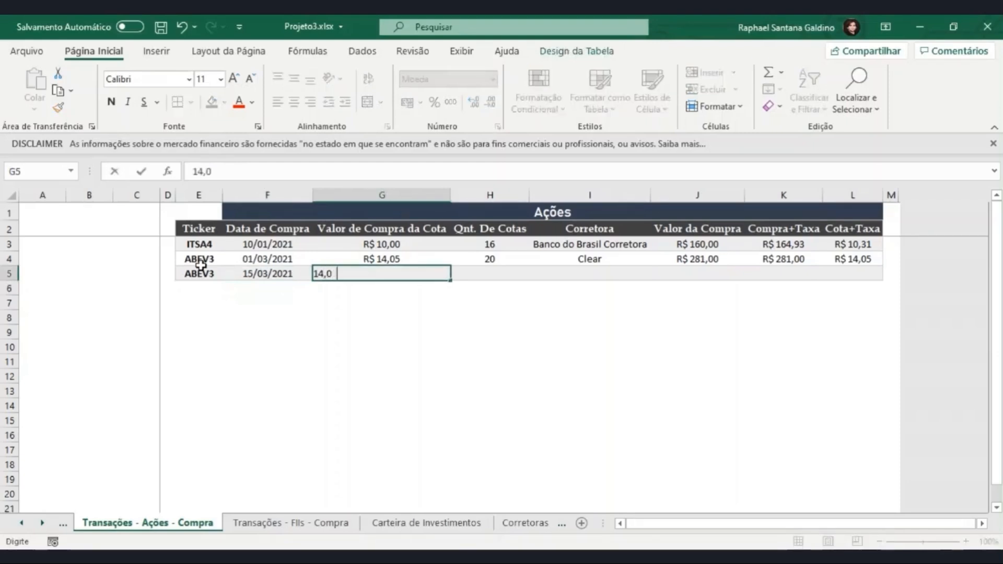
{"action": "key", "text": "Return"}
{"action": "key", "text": "Up"}
{"action": "key", "text": "Right"}
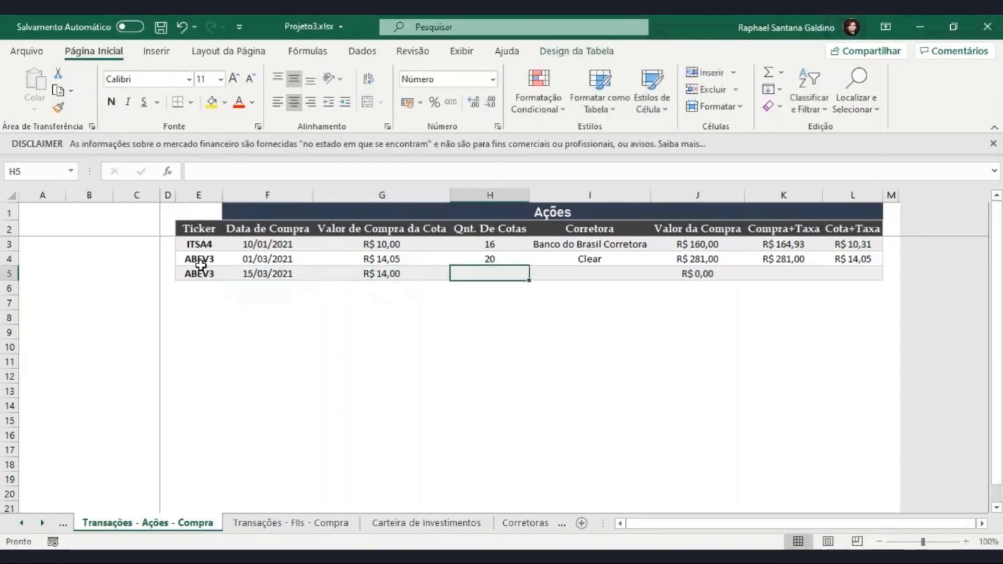
- Set the new ABEV3 purchase's Qnt. De Cotas to 20 and choose Clear as its Corretora
{"action": "type", "text": "20"}
{"action": "key", "text": "Return"}
{"action": "key", "text": "Up"}
{"action": "key", "text": "Right"}
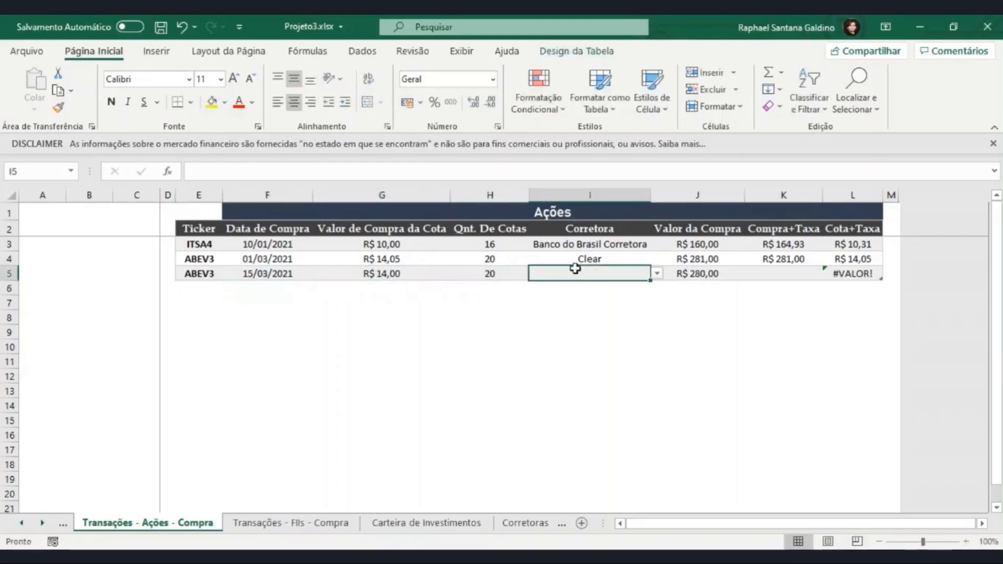
{"action": "left_click", "coordinate": [655, 273]}
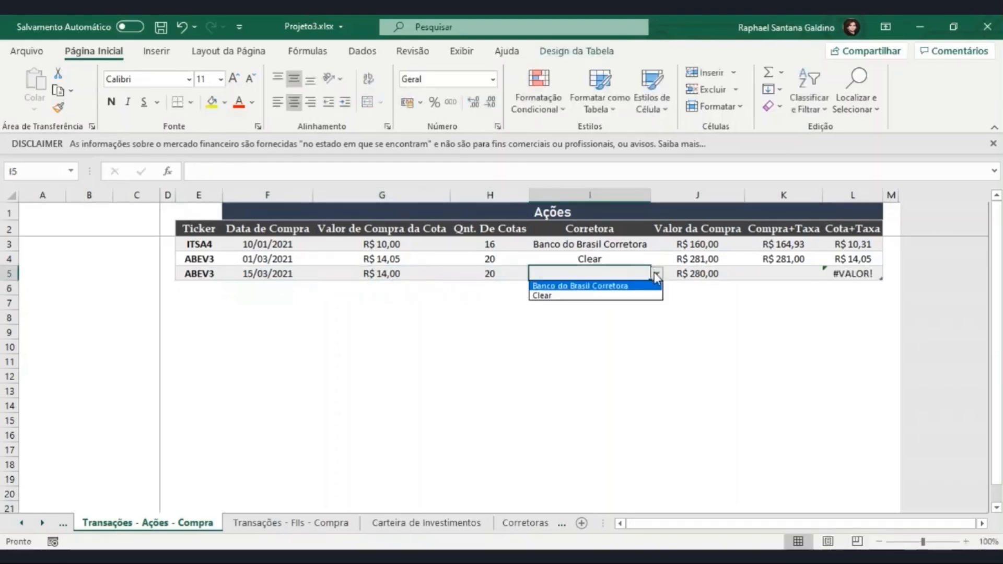
{"action": "left_click", "coordinate": [610, 296]}
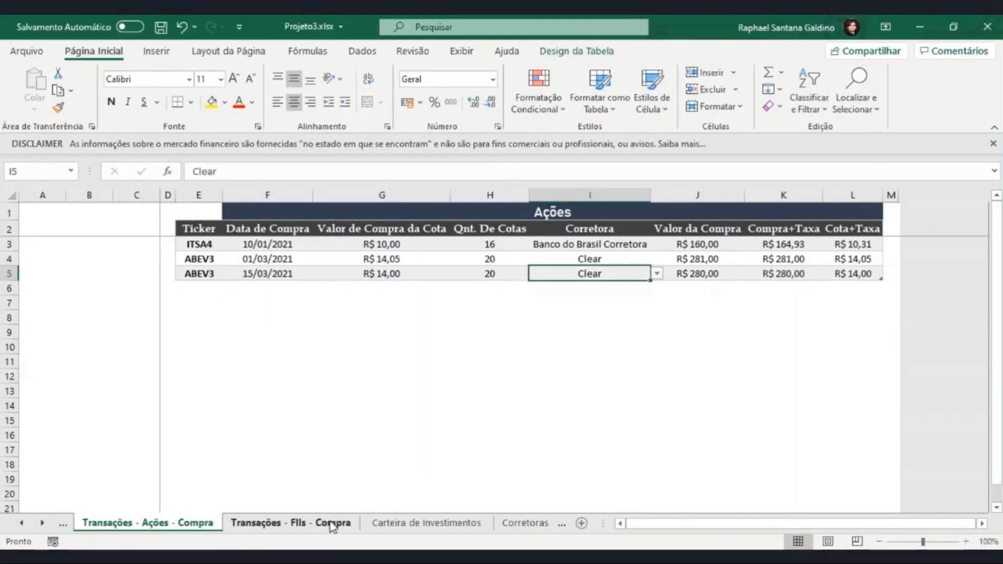
- In the Carteira de Investimentos Quantidade formula in H5, replace the SE's false value with a SOMASE whose range is Tab_transações_Fiis[Ticker]
{"action": "left_click", "coordinate": [368, 525]}
{"action": "left_click", "coordinate": [406, 274]}
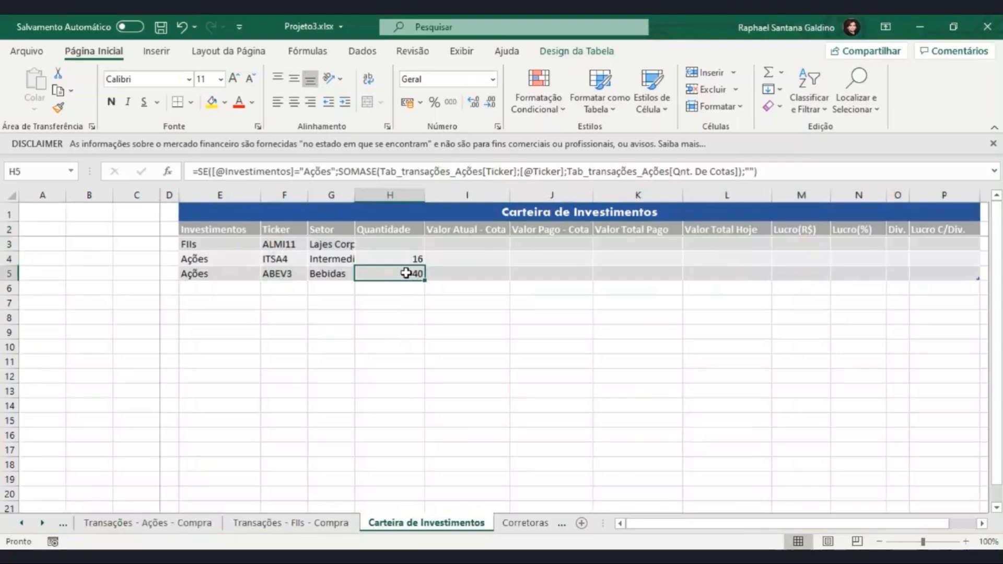
{"action": "left_click", "coordinate": [748, 173]}
{"action": "type", "text": "SOMASE"}
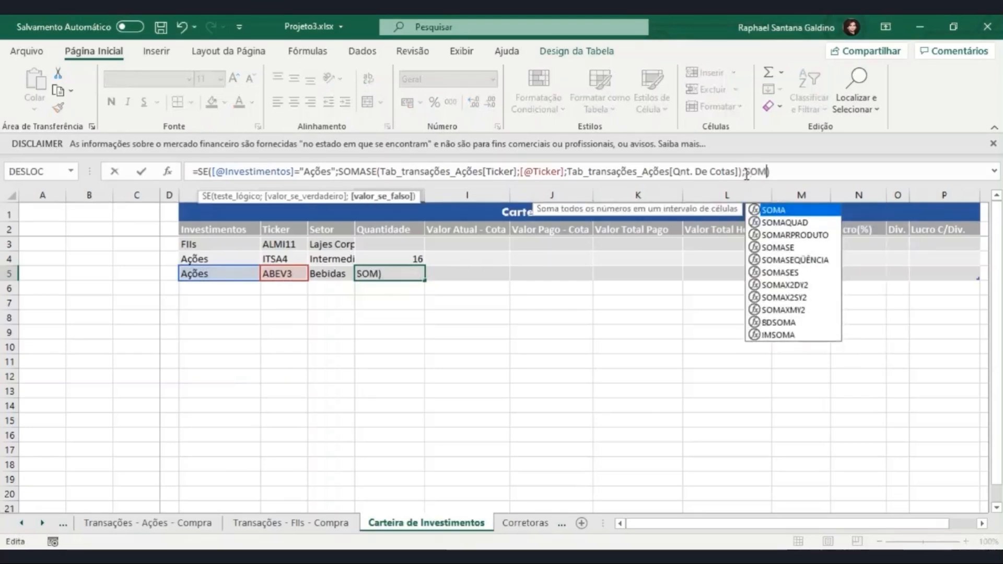
{"action": "type", "text": "("}
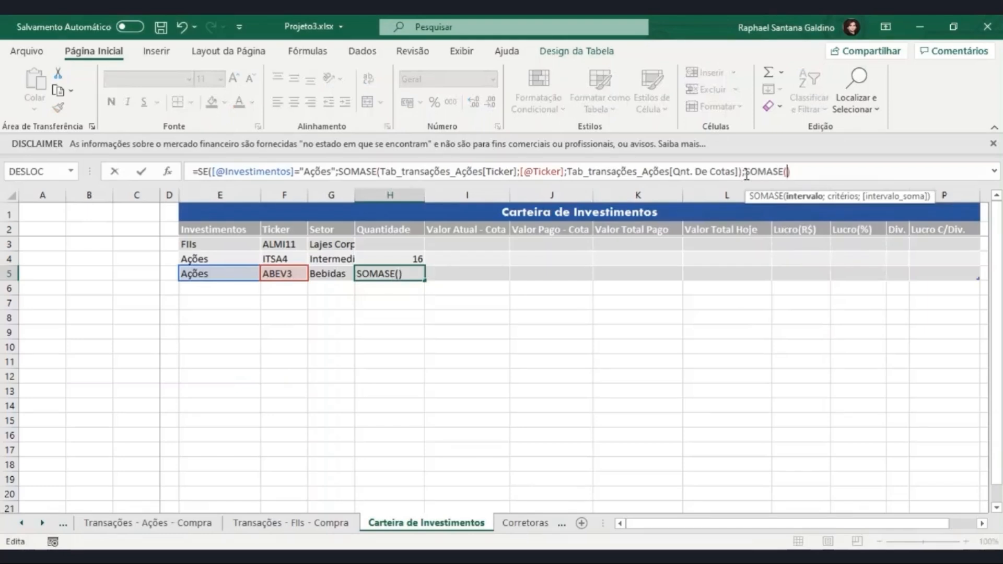
{"action": "type", "text": "tab"}
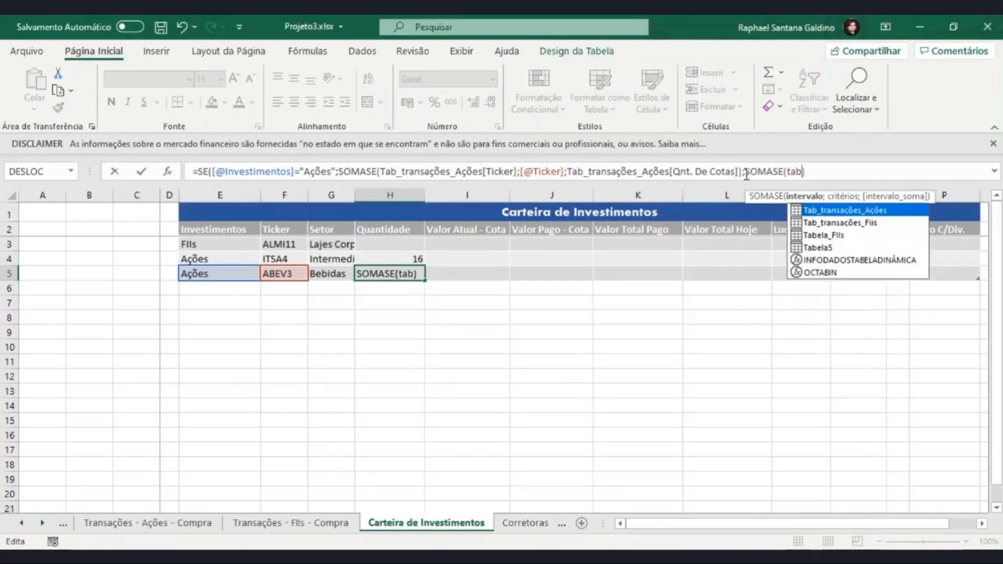
{"action": "key", "text": "Down"}
{"action": "key", "text": "Tab"}
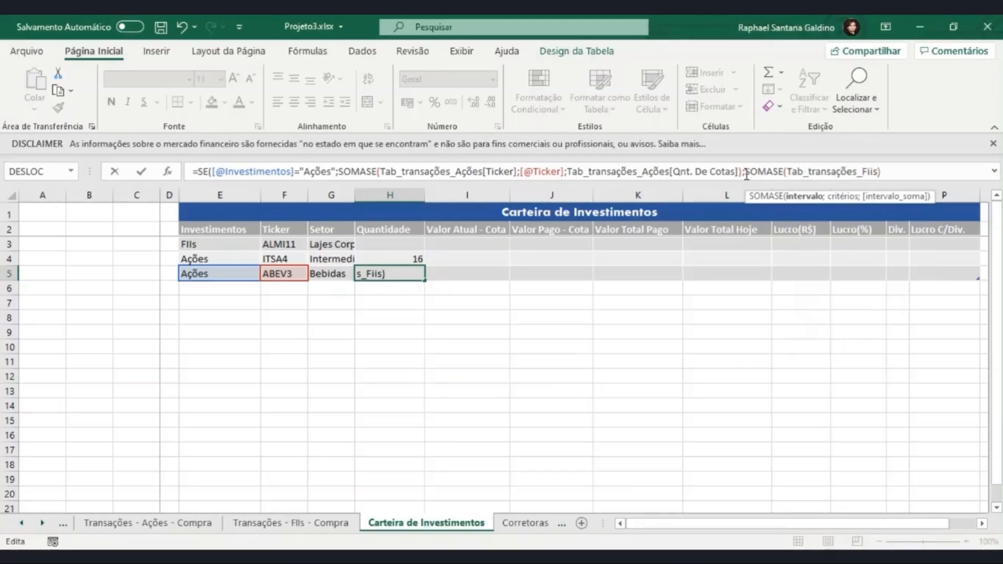
{"action": "type", "text": "["}
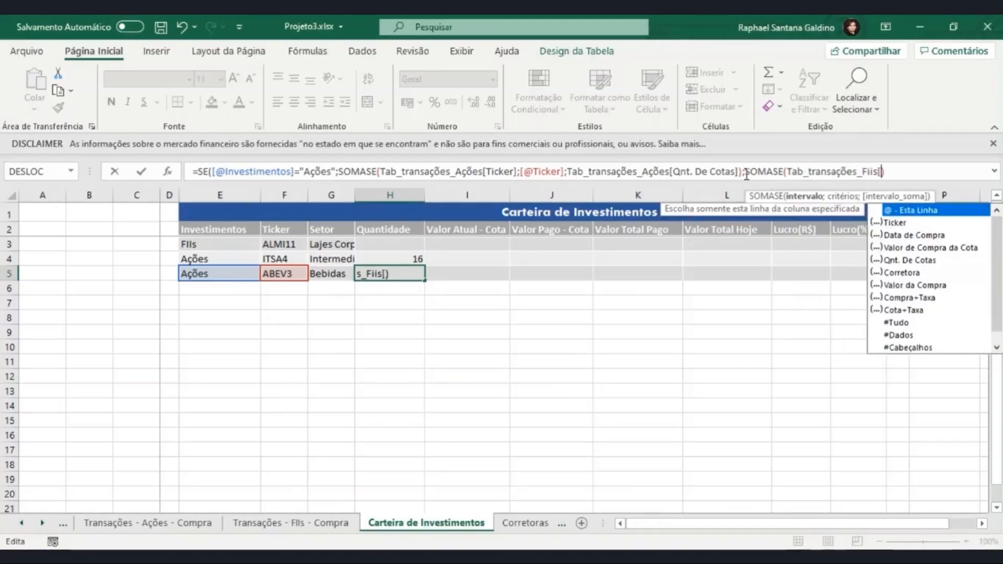
{"action": "type", "text": "Ticker]"}
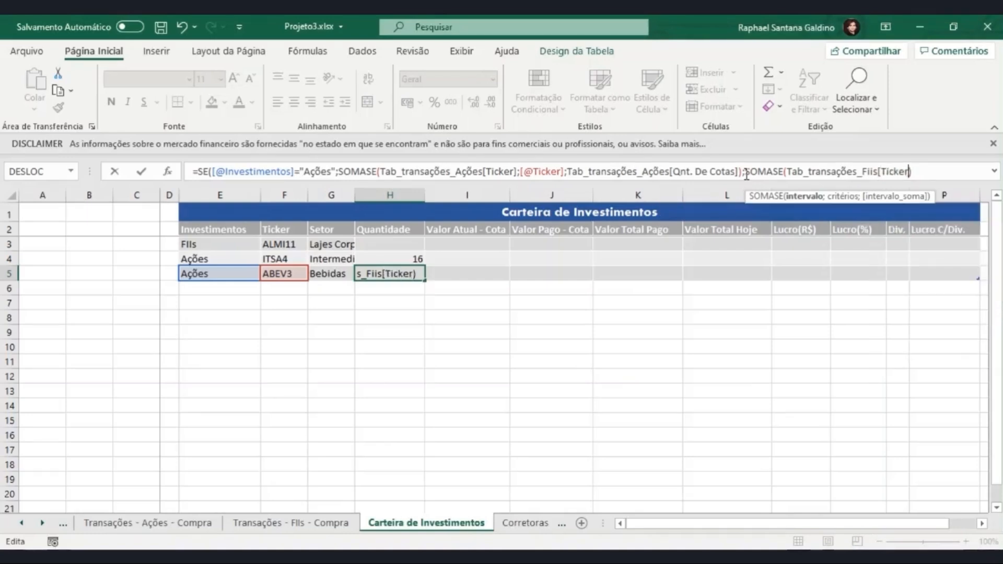
{"action": "type", "text": ";"}
{"action": "left_click", "coordinate": [276, 274]}
{"action": "type", "text": ";[@Ticker"}
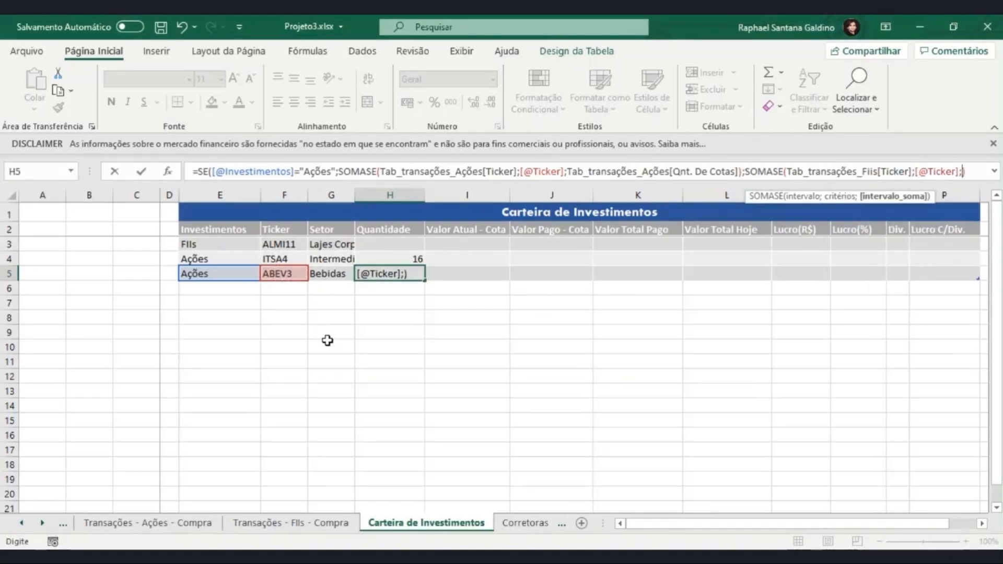
{"action": "type", "text": "["}
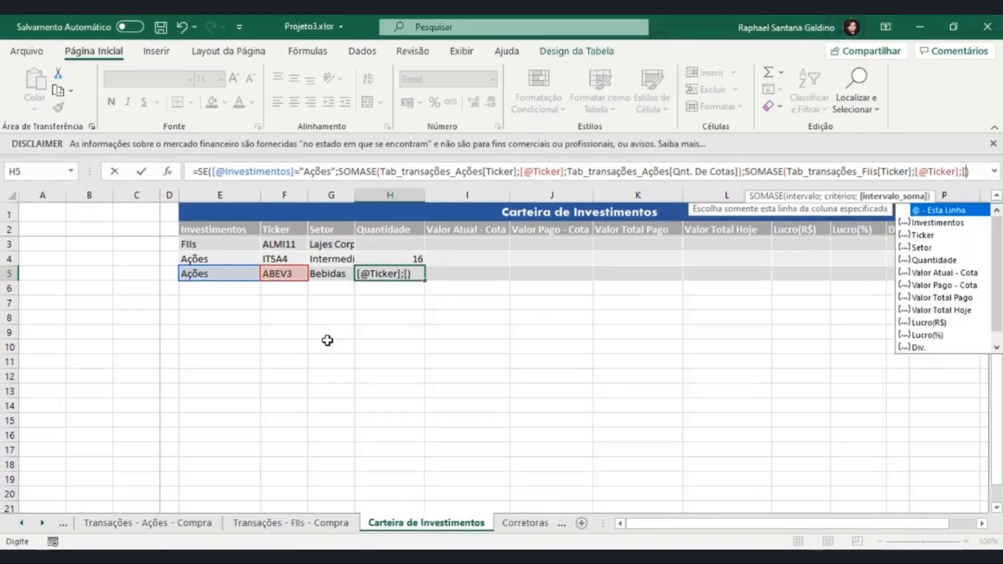
- Set the second SOMASE's sum range to Tab_transações_Fiis[Qnt. De Cotas]
{"action": "key", "text": "BackSpace"}
{"action": "type", "text": "Tab"}
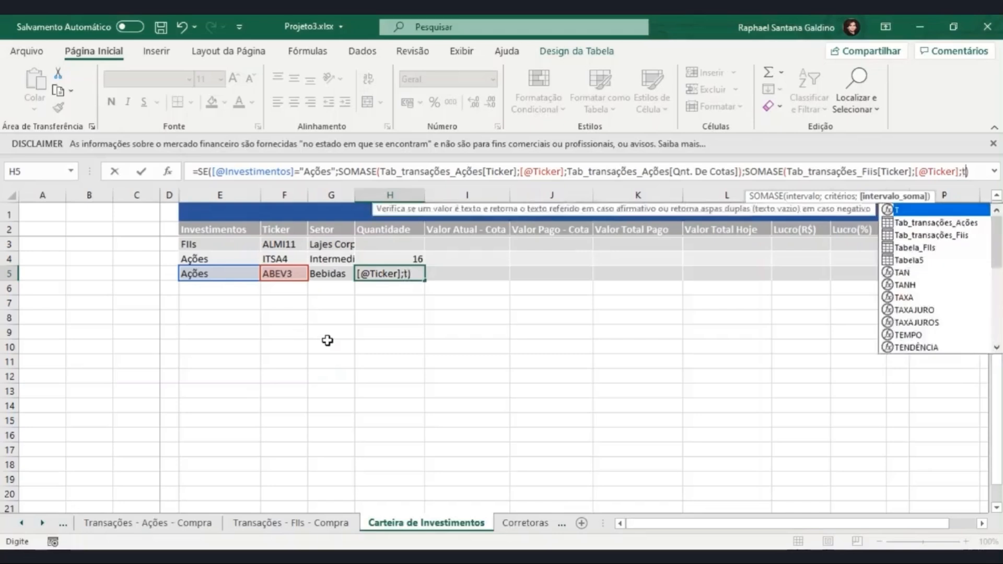
{"action": "key", "text": "Down"}
{"action": "key", "text": "Tab"}
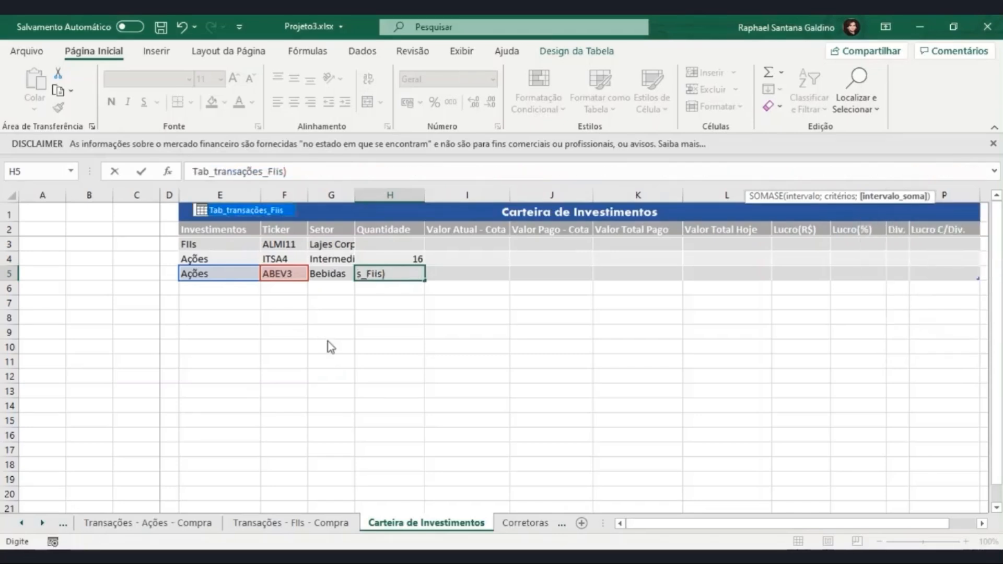
{"action": "type", "text": "["}
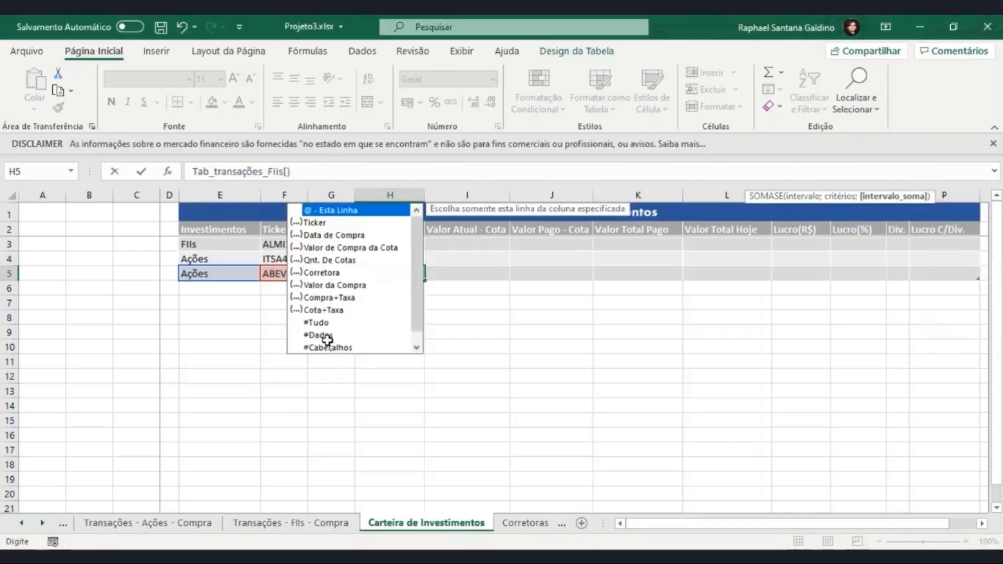
{"action": "key", "text": "Down"}
{"action": "key", "text": "Down"}
{"action": "key", "text": "Down"}
{"action": "key", "text": "Down"}
{"action": "key", "text": "Tab"}
{"action": "type", "text": "]"}
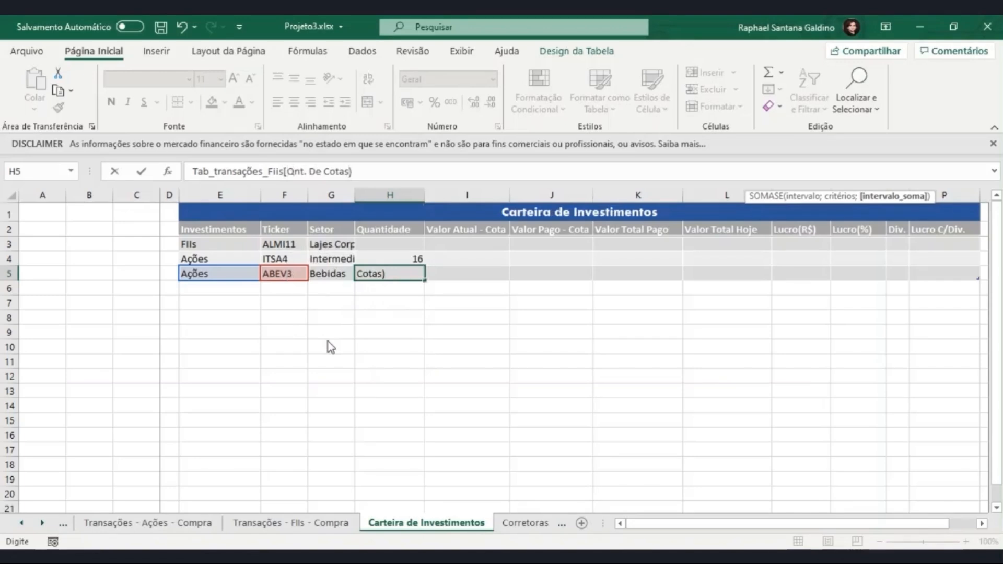
{"action": "type", "text": ")"}
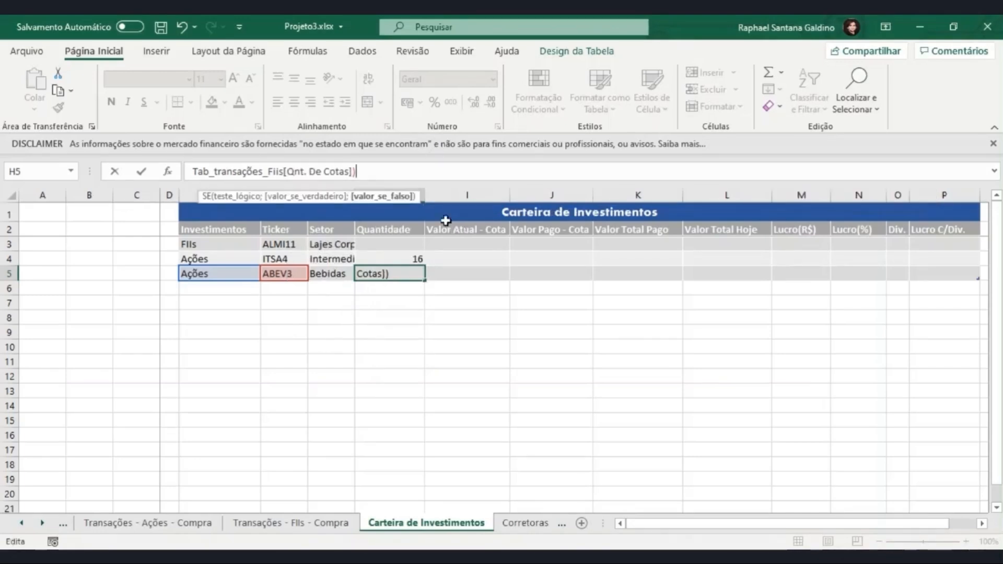
- Close the second SOMASE and the SE, review the formula's beginning, and enter it in the Quantidade column
{"action": "left_click_drag", "start_coordinate": [357, 171], "coordinate": [128, 172]}
{"action": "left_click", "coordinate": [195, 172]}
{"action": "left_click", "coordinate": [271, 171]}
{"action": "key", "text": "End"}
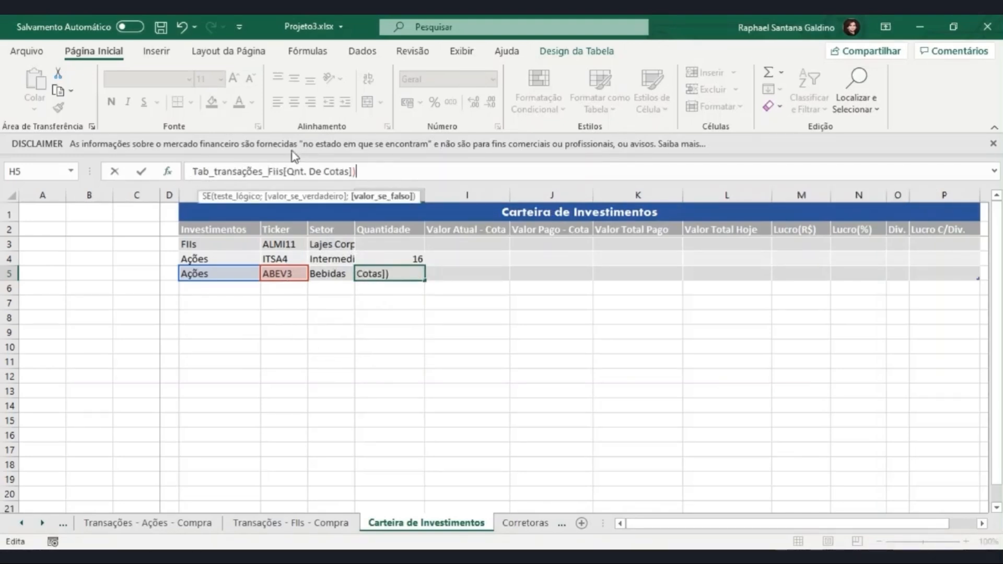
{"action": "type", "text": ")"}
{"action": "key", "text": "Return"}
- In the Transações - FIIs - Compra sheet, give ALMI11 the Data de Compra 05/03/2021 and a Valor de Compra da Cota of 100
{"action": "left_click", "coordinate": [295, 244]}
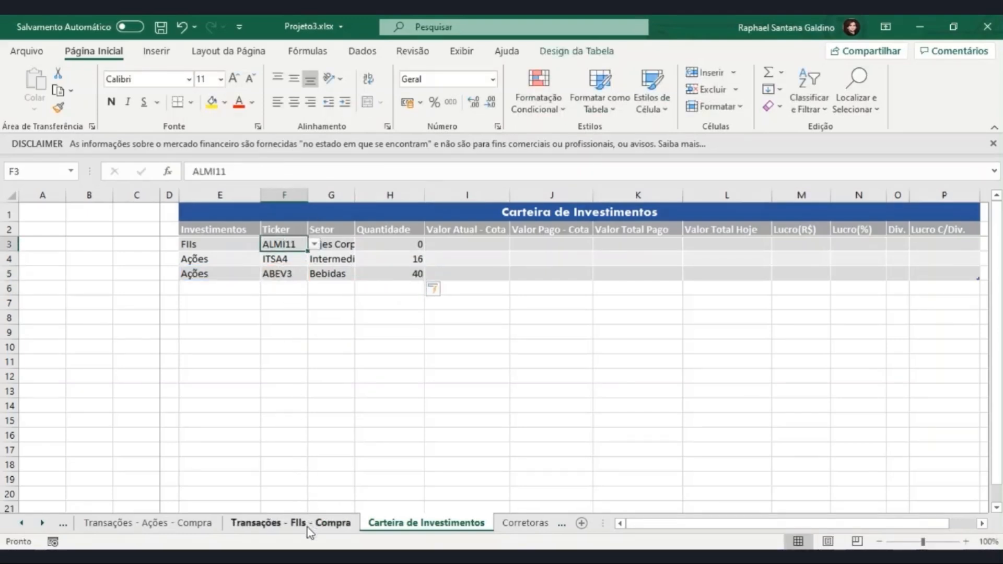
{"action": "left_click", "coordinate": [278, 531]}
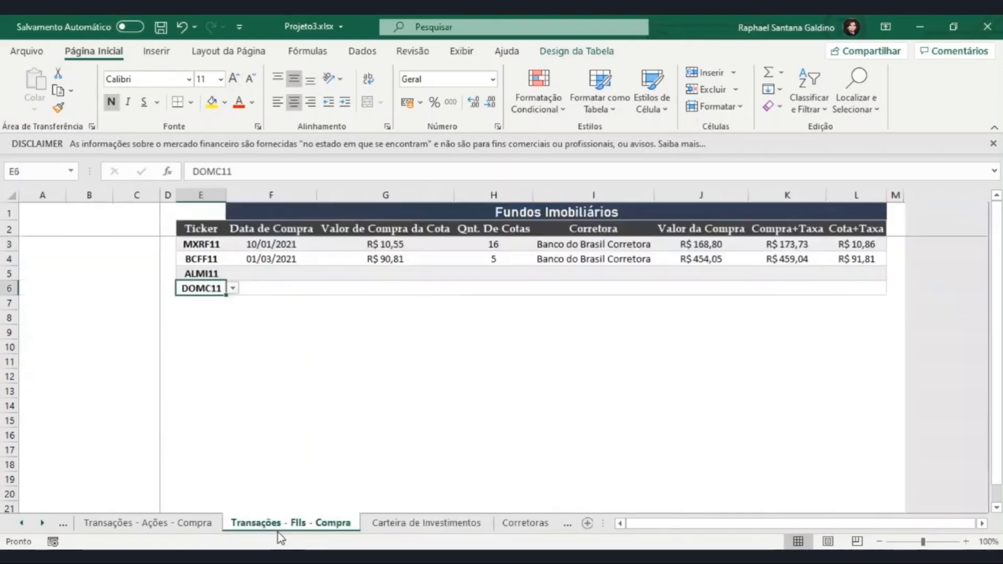
{"action": "left_click", "coordinate": [267, 273]}
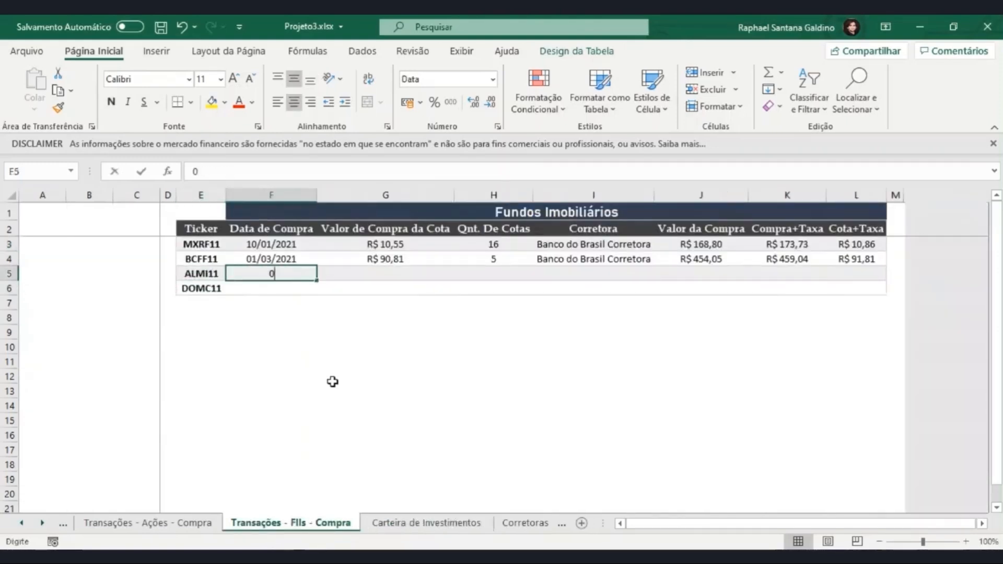
{"action": "type", "text": "05/03/2021"}
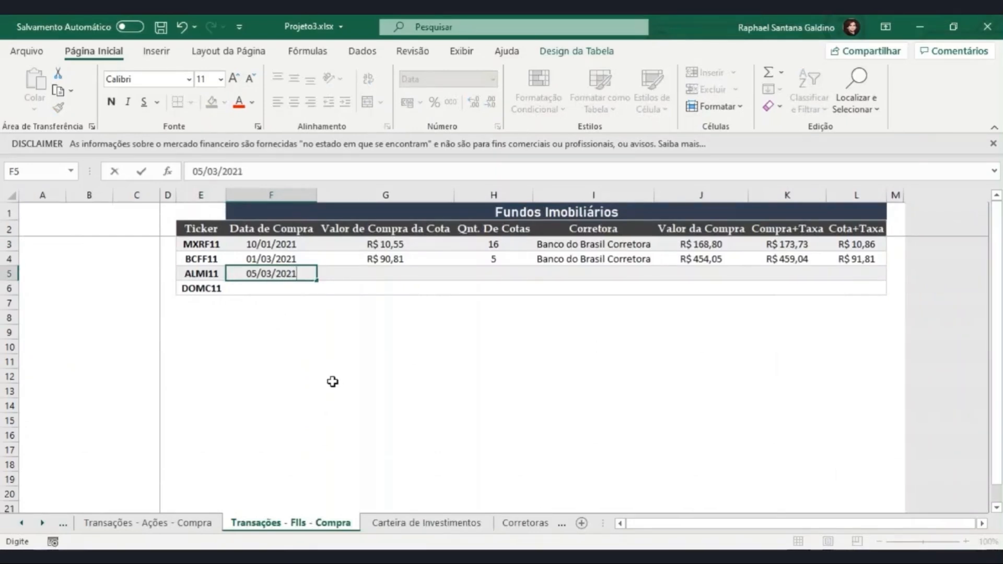
{"action": "key", "text": "Tab"}
{"action": "type", "text": "100"}
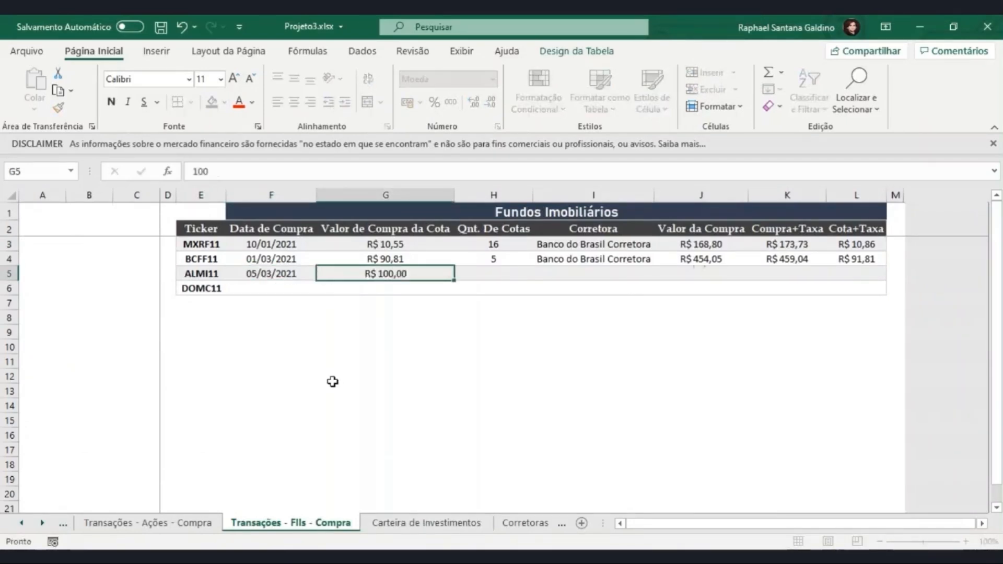
{"action": "key", "text": "Tab"}
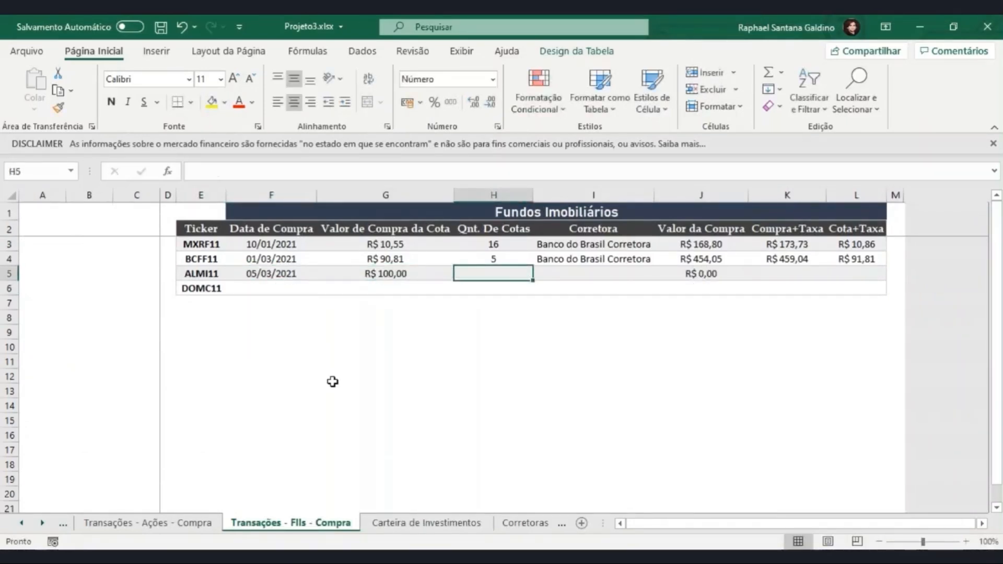
- Set the ALMI11 purchase's Qnt. De Cotas to 10 and choose Clear as its Corretora
{"action": "type", "text": "10"}
{"action": "key", "text": "Tab"}
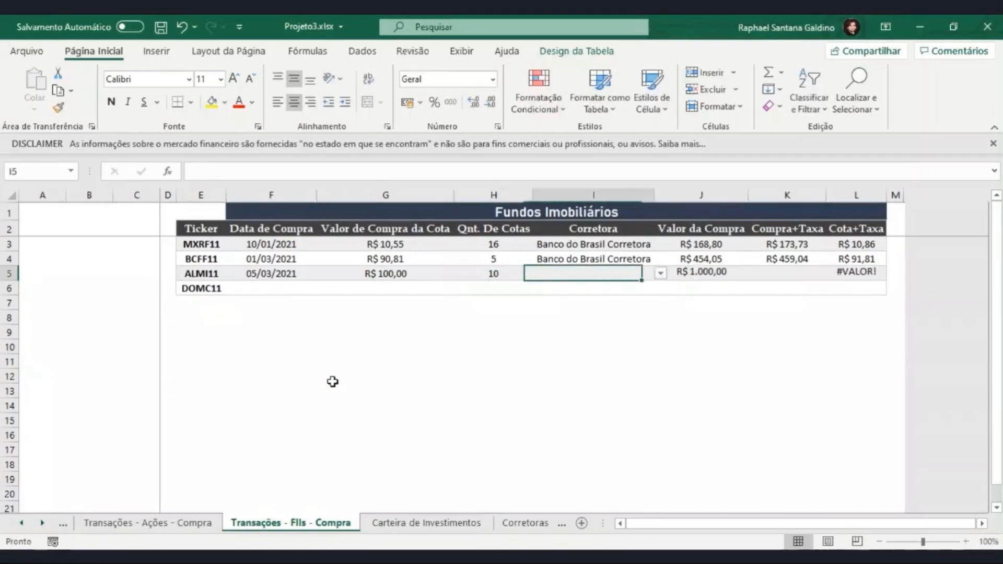
{"action": "left_click", "coordinate": [660, 274]}
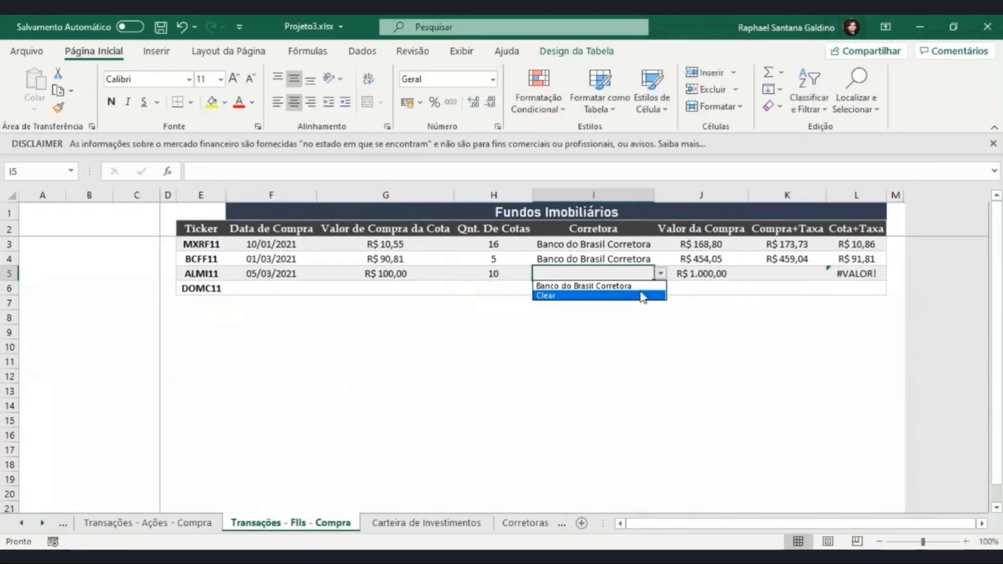
{"action": "left_click", "coordinate": [644, 294]}
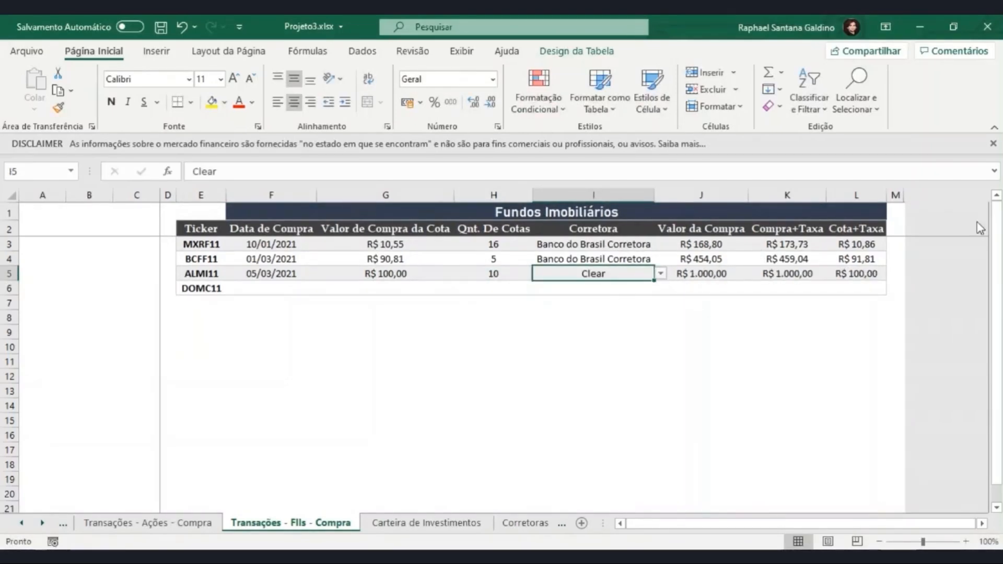
- Check ALMI11's Quantidade in Carteira de Investimentos and copy the formula from H3 into the Valor Total Pago cell K3
{"action": "left_click", "coordinate": [426, 522]}
{"action": "left_click", "coordinate": [403, 246]}
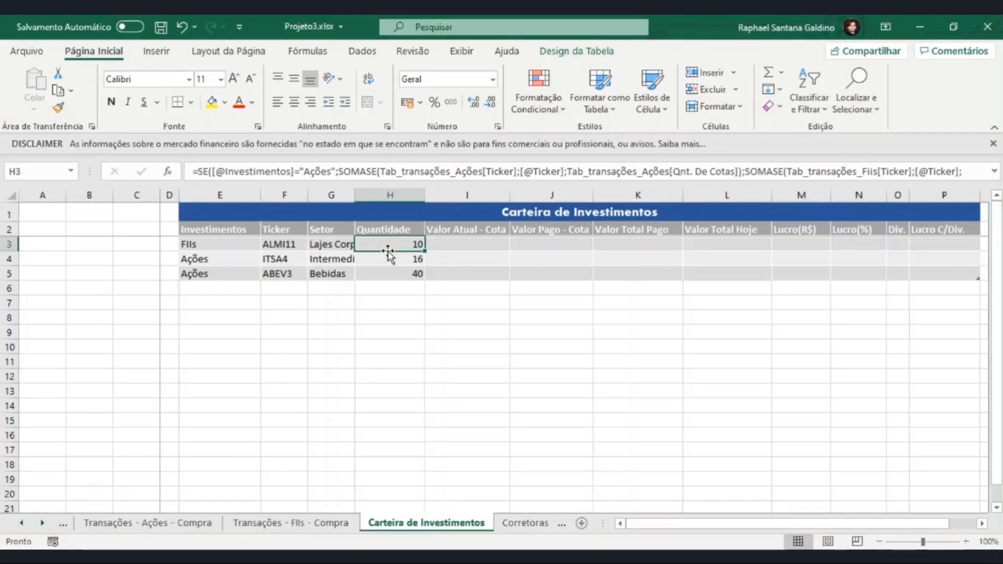
{"action": "key", "text": "ctrl+c"}
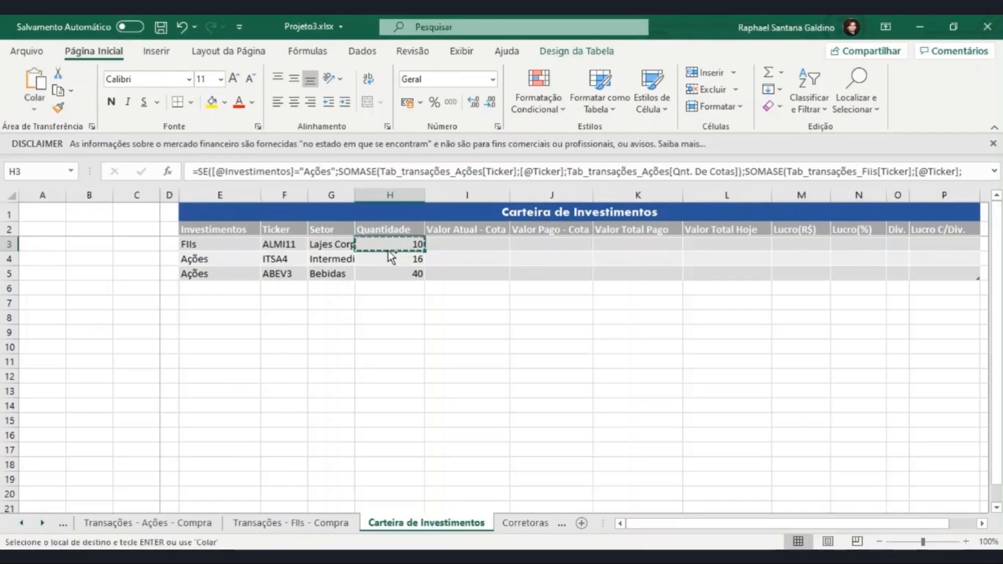
{"action": "left_click", "coordinate": [612, 244]}
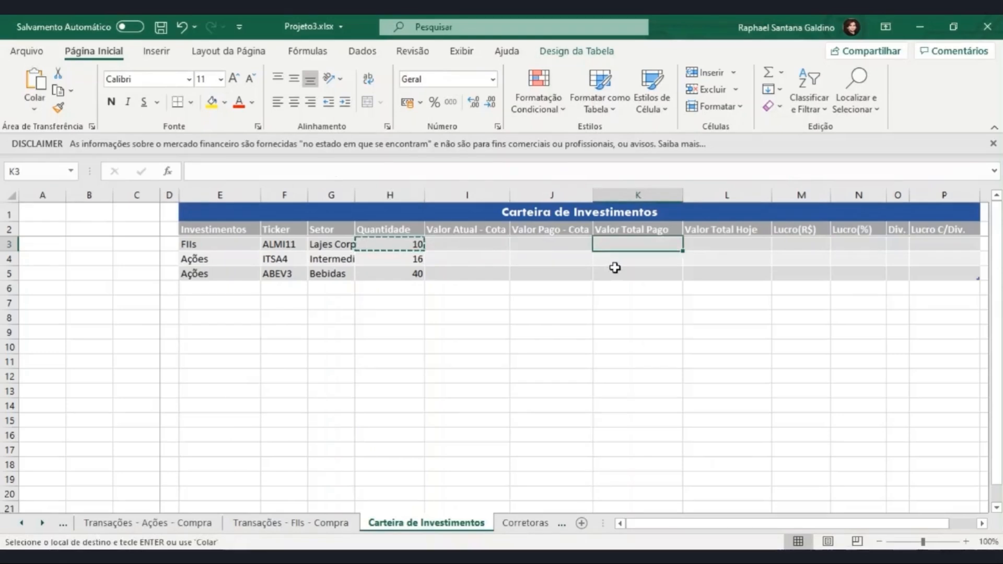
{"action": "key", "text": "ctrl+v"}
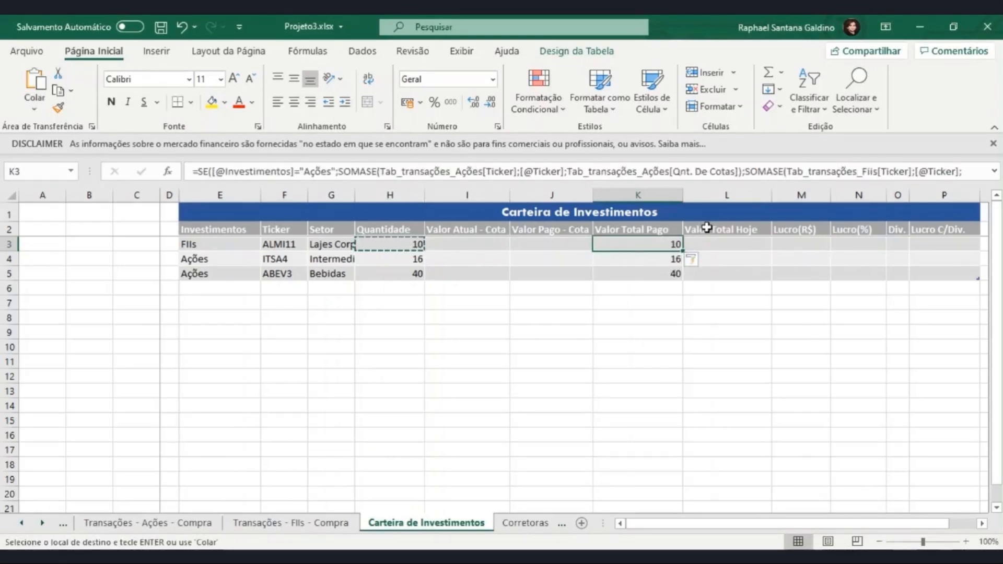
- In K3's formula, replace Qnt. De Cotas with Valor da Compra as the sum range of the Tab_transações_Ações SOMASE
{"action": "left_click", "coordinate": [715, 172]}
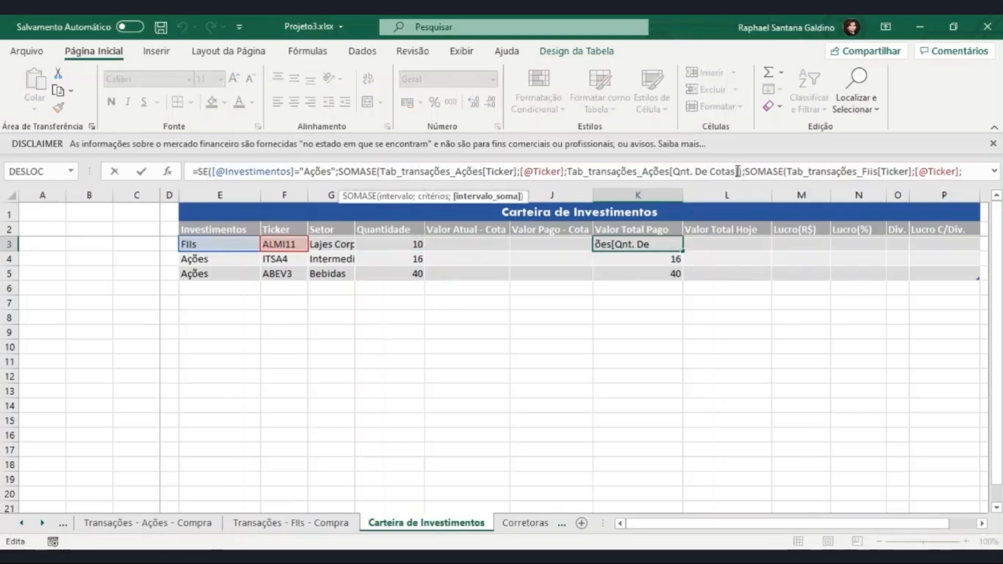
{"action": "left_click_drag", "start_coordinate": [735, 173], "coordinate": [676, 173]}
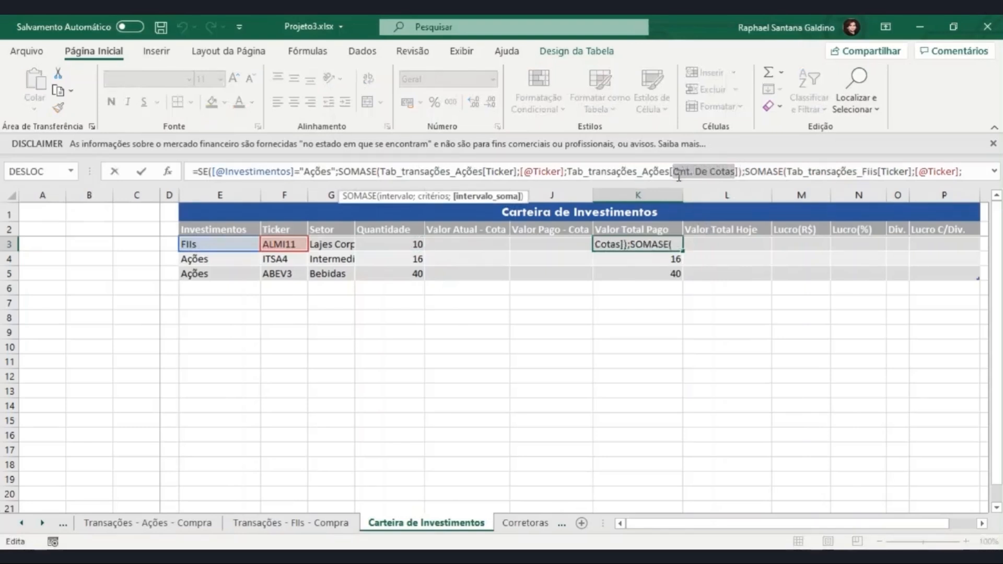
{"action": "key", "text": "BackSpace"}
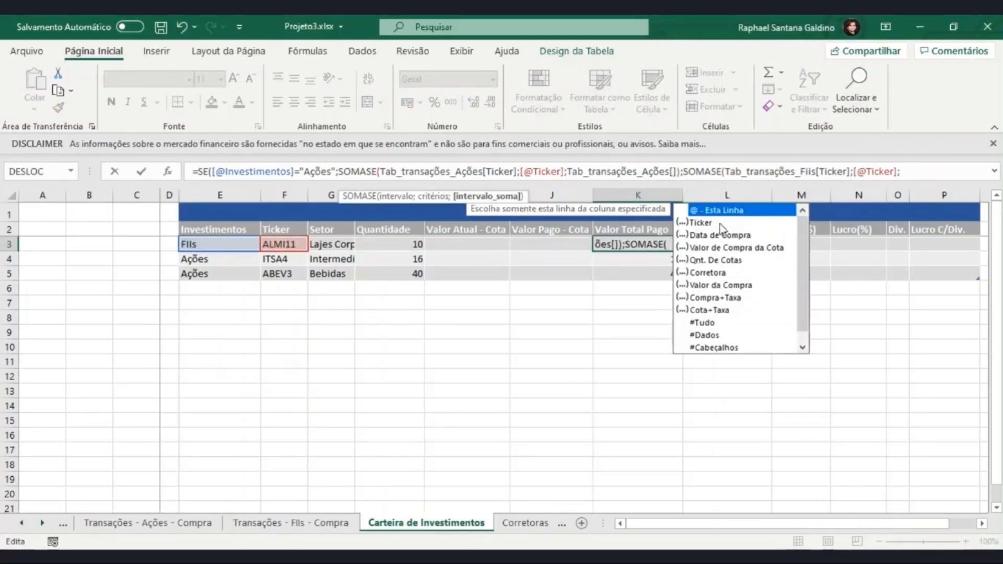
{"action": "double_click", "coordinate": [731, 286]}
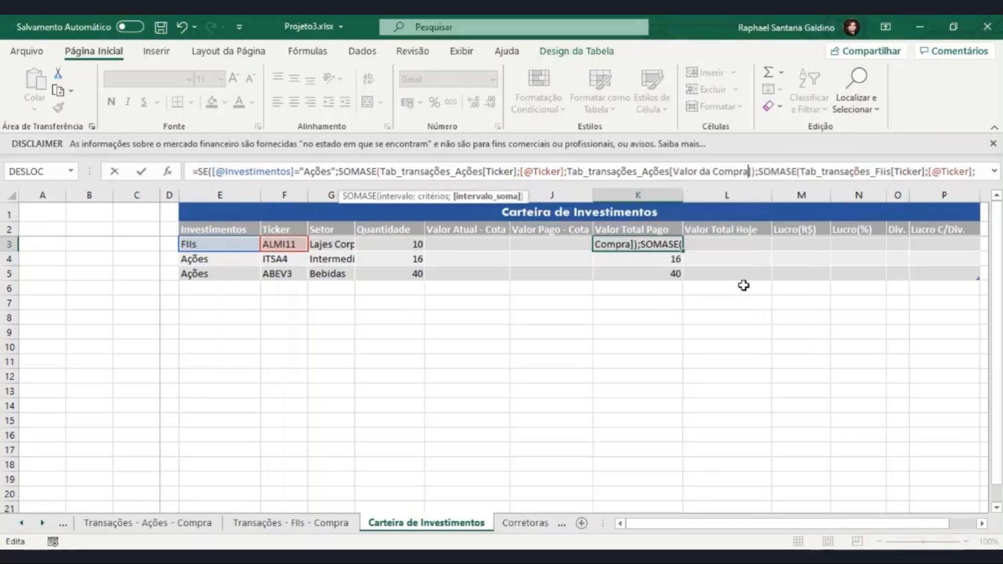
- Change the Tab_transações_Fiis sum range in K3's formula to Valor da Compra and enter the Valor Total Pago formula
{"action": "left_click_drag", "start_coordinate": [806, 171], "coordinate": [995, 179]}
{"action": "left_click", "coordinate": [348, 173]}
{"action": "key", "text": "BackSpace"}
{"action": "key", "text": "BackSpace"}
{"action": "key", "text": "BackSpace"}
{"action": "key", "text": "BackSpace"}
{"action": "key", "text": "BackSpace"}
{"action": "key", "text": "BackSpace"}
{"action": "key", "text": "BackSpace"}
{"action": "key", "text": "BackSpace"}
{"action": "key", "text": "BackSpace"}
{"action": "key", "text": "BackSpace"}
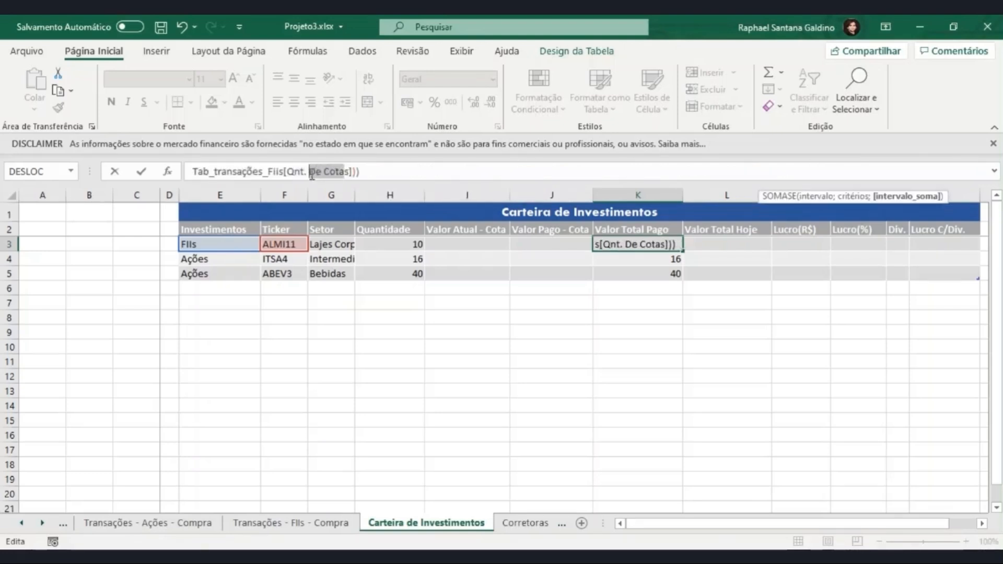
{"action": "key", "text": "BackSpace"}
{"action": "key", "text": "BackSpace"}
{"action": "key", "text": "BackSpace"}
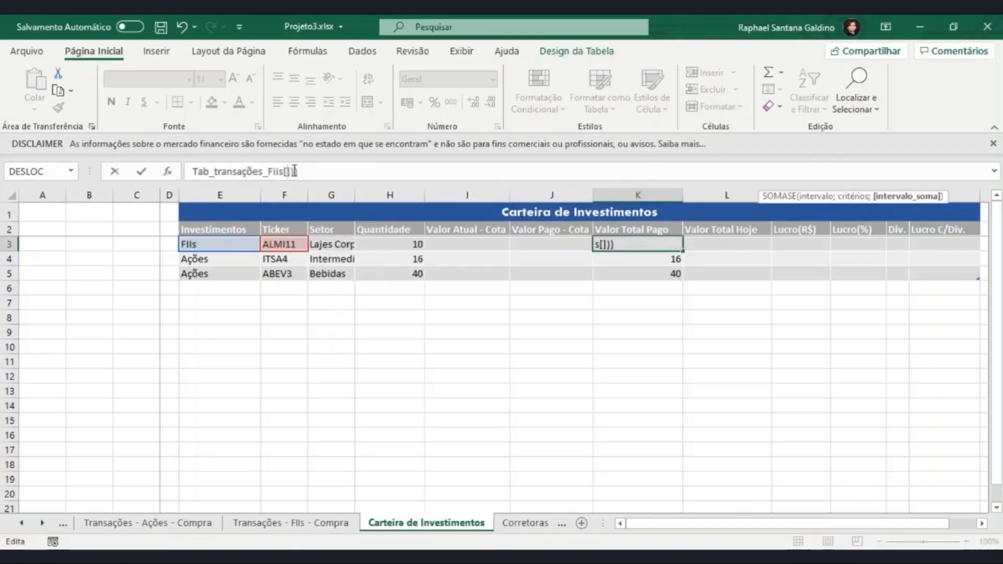
{"action": "type", "text": "V"}
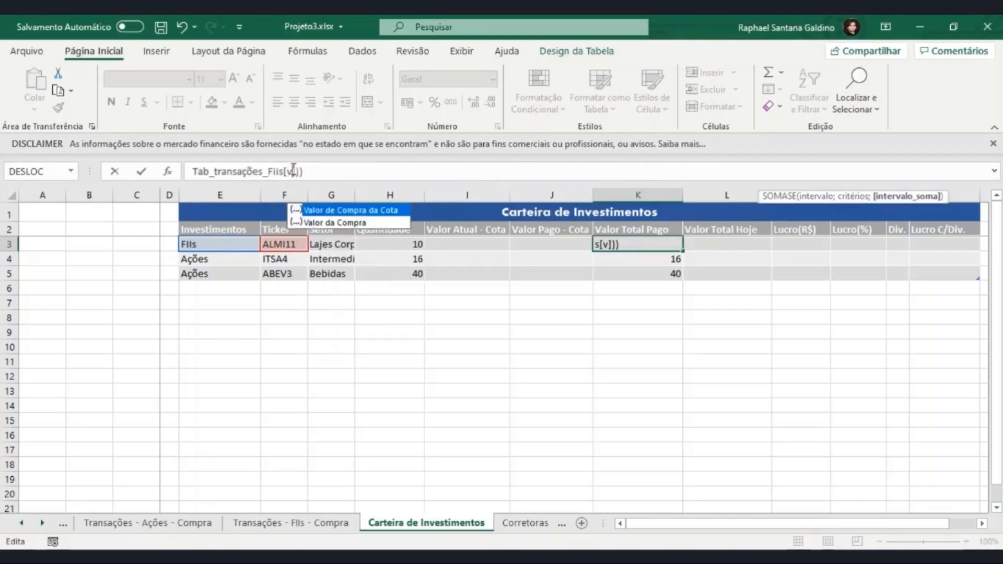
{"action": "double_click", "coordinate": [329, 224]}
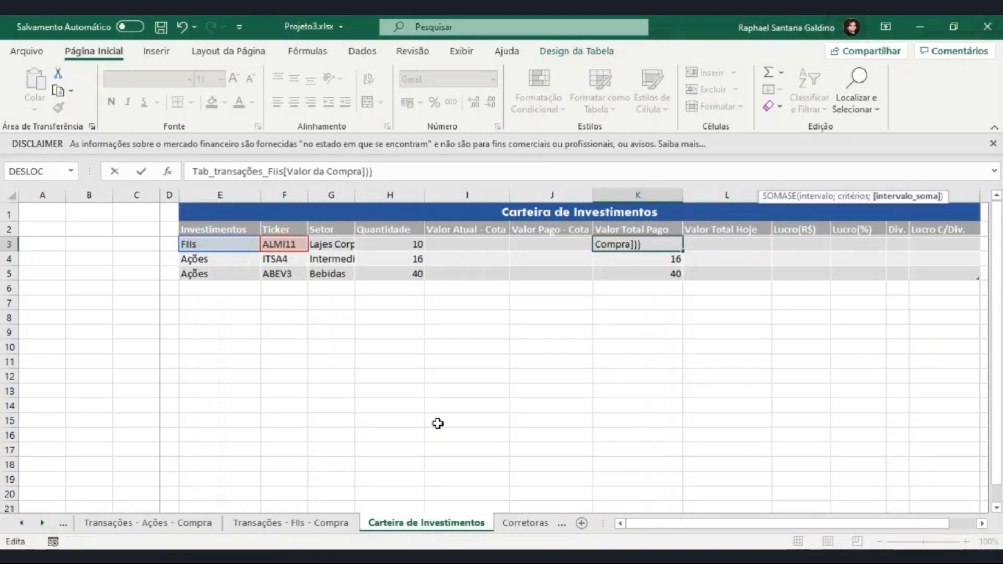
{"action": "key", "text": "Return"}
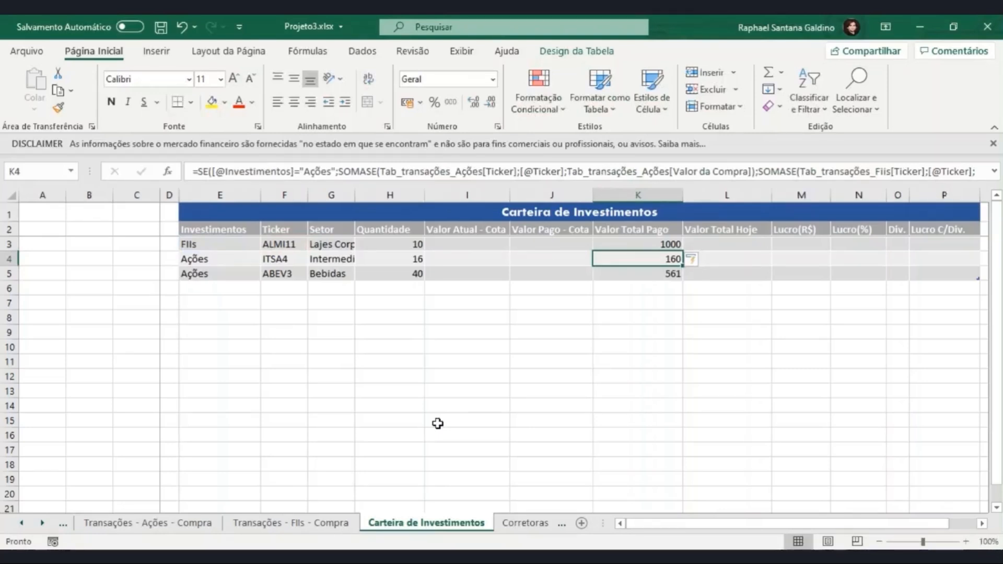
- Fill the Valor Pago - Cota column from J3 with Valor Total Pago divided by Quantidade
{"action": "left_click", "coordinate": [528, 245]}
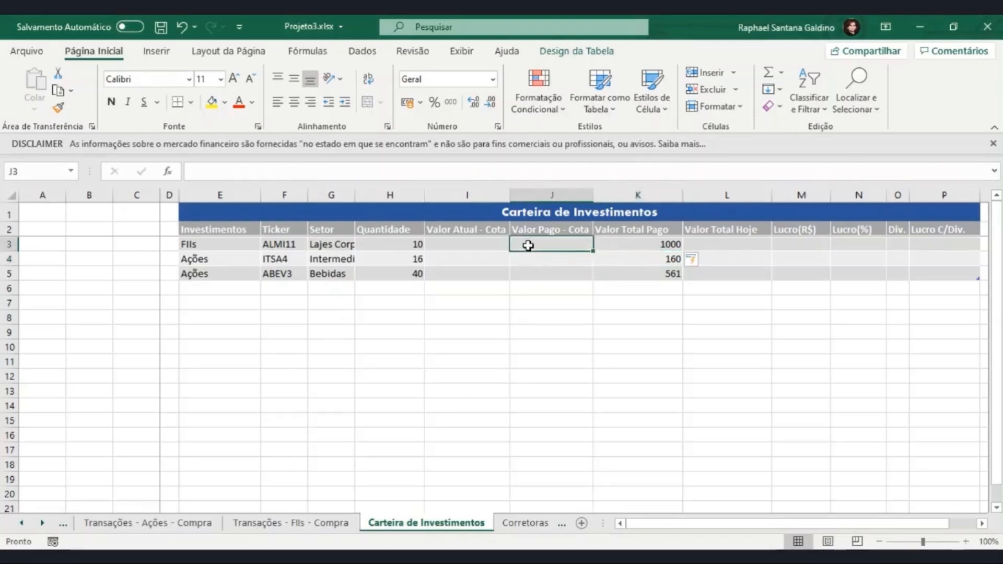
{"action": "type", "text": "="}
{"action": "left_click", "coordinate": [624, 244]}
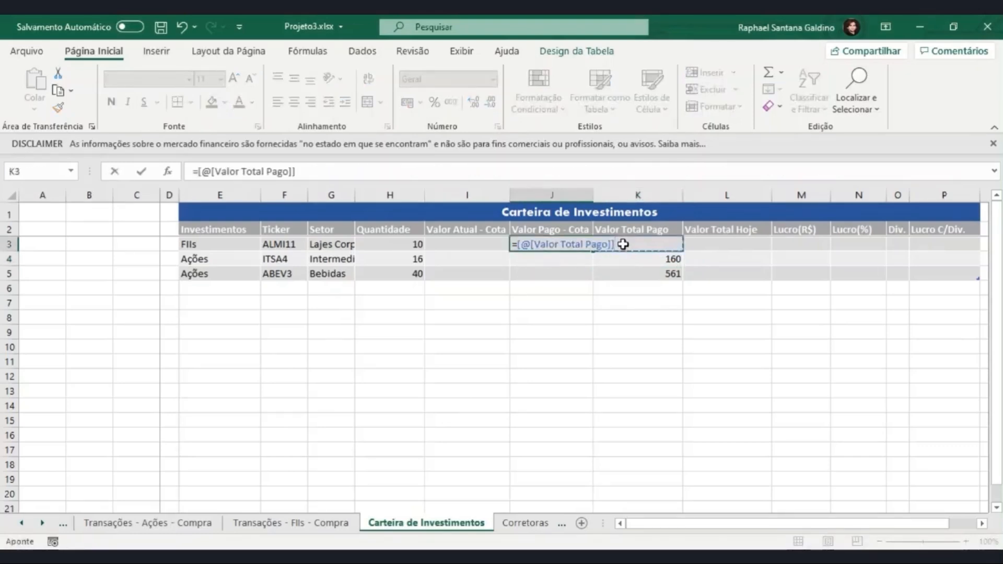
{"action": "type", "text": "/"}
{"action": "left_click", "coordinate": [406, 244]}
{"action": "key", "text": "Return"}
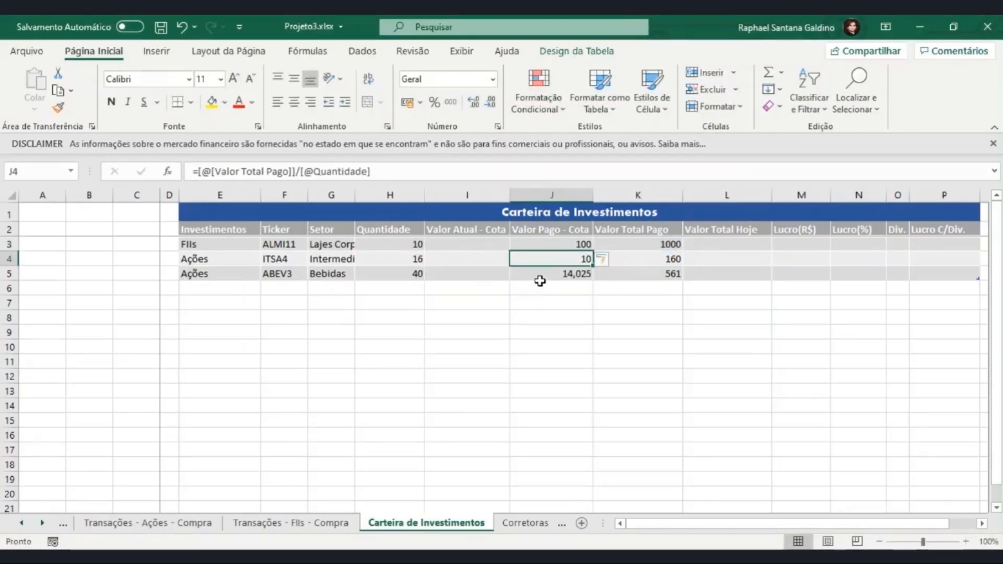
- Compare ABEV3's Valor Pago - Cota with its two purchases in Transações - Ações - Compra and return to Carteira de Investimentos
{"action": "left_click", "coordinate": [542, 277]}
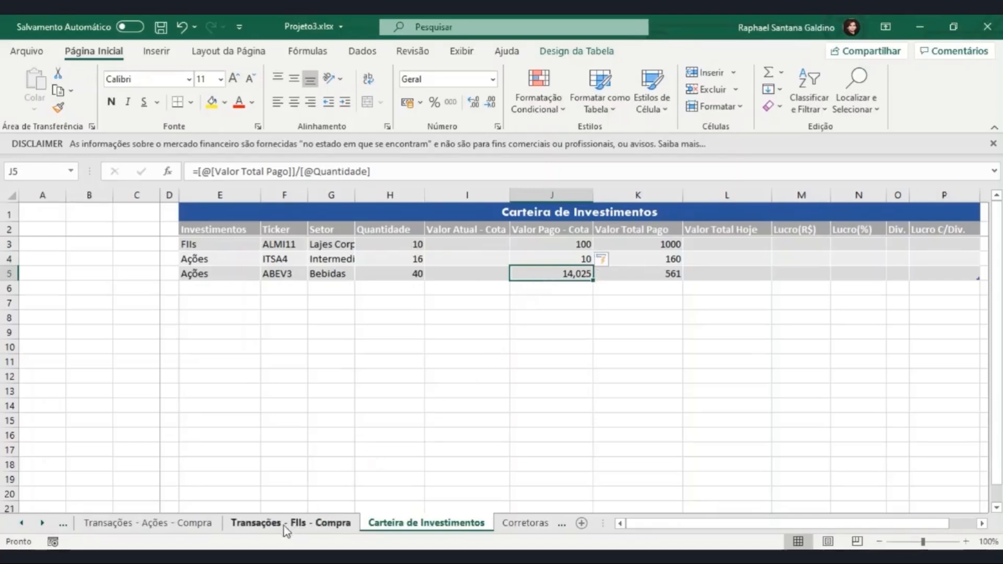
{"action": "left_click", "coordinate": [208, 527]}
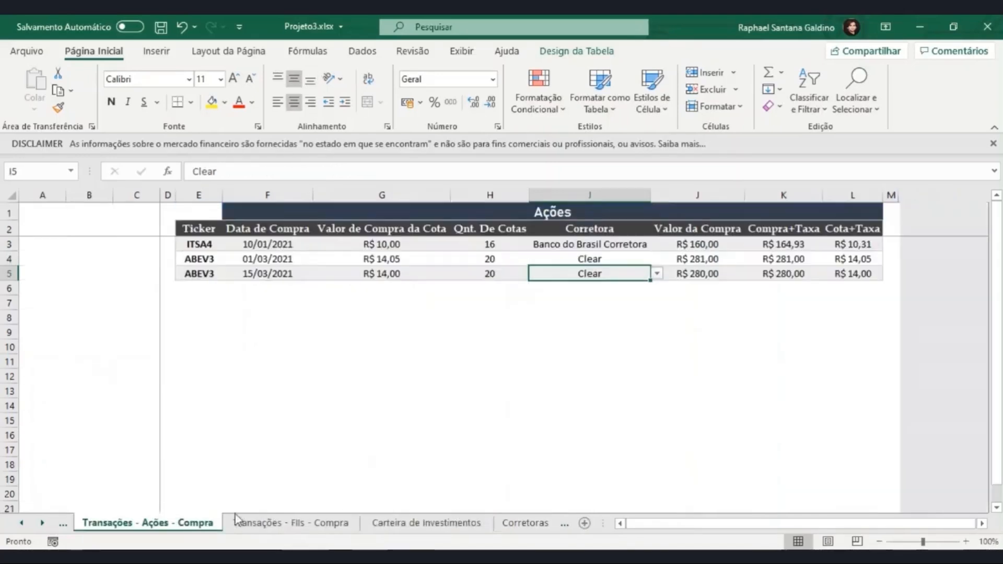
{"action": "left_click", "coordinate": [385, 258]}
{"action": "left_click_drag", "start_coordinate": [385, 259], "coordinate": [488, 260]}
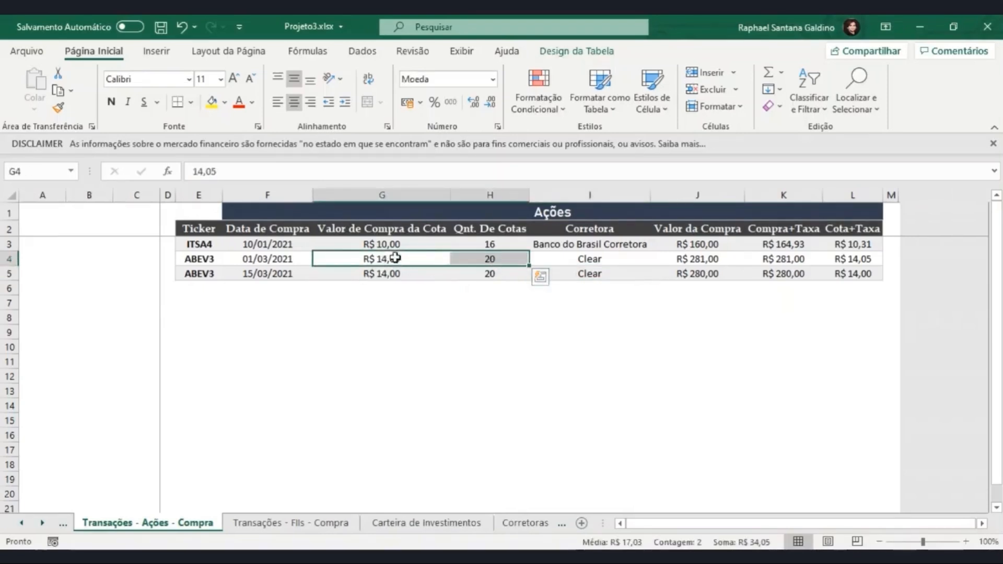
{"action": "left_click", "coordinate": [473, 274]}
{"action": "left_click", "coordinate": [417, 273]}
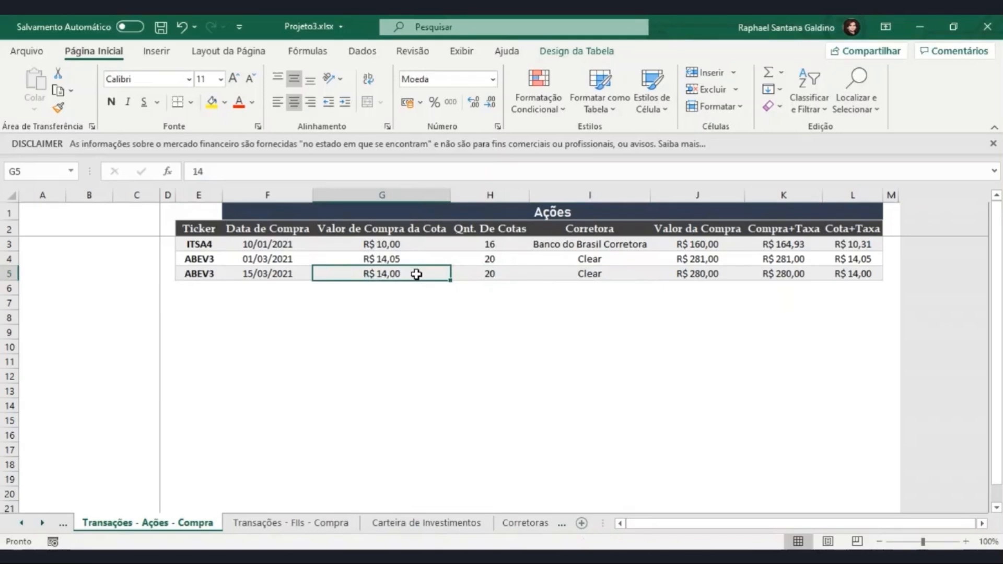
{"action": "left_click", "coordinate": [388, 524]}
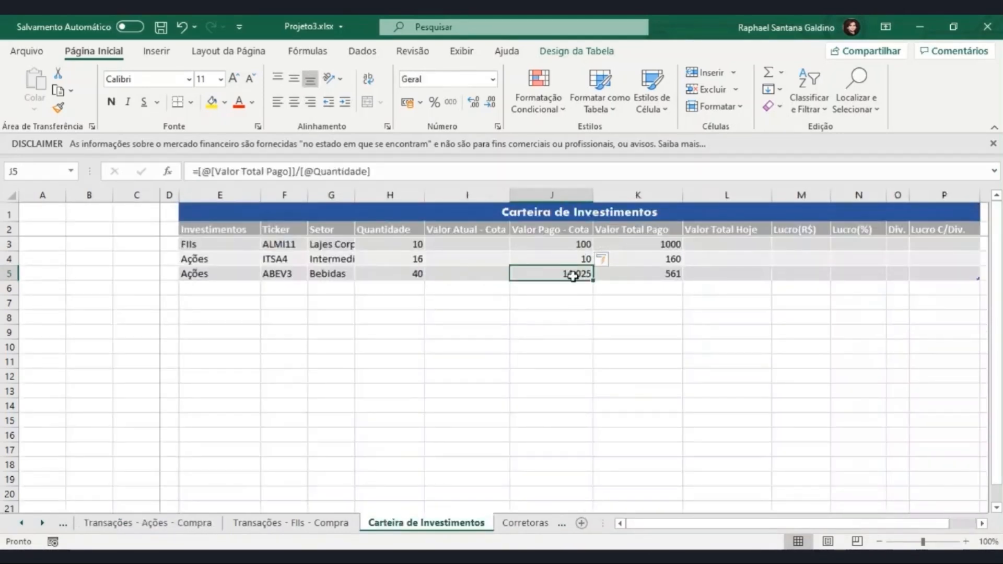
- Copy the Setor formula from G3 into the Valor Atual - Cota cell I3 and compare the two formulas' lookup ranges
{"action": "left_click", "coordinate": [499, 244]}
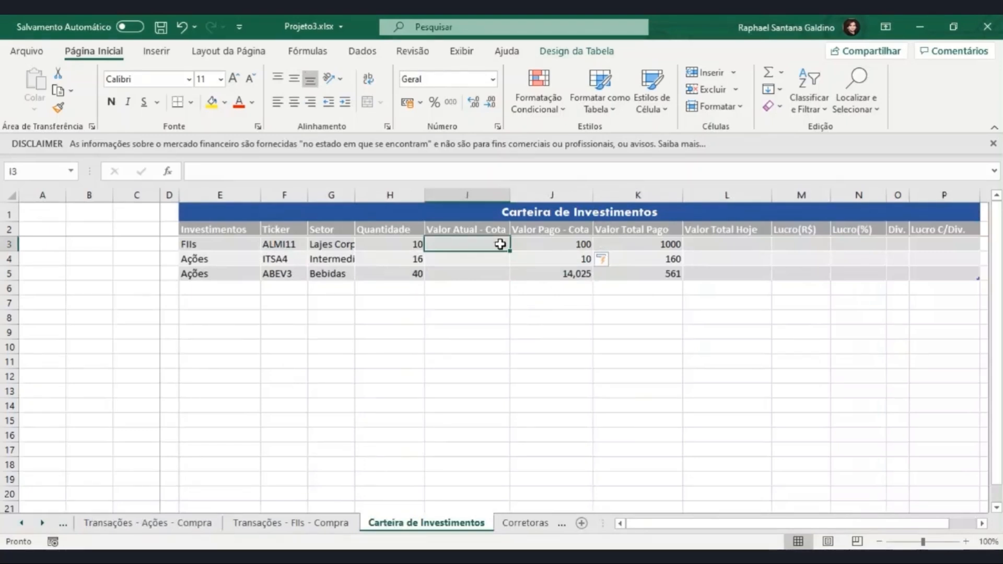
{"action": "left_click", "coordinate": [344, 246]}
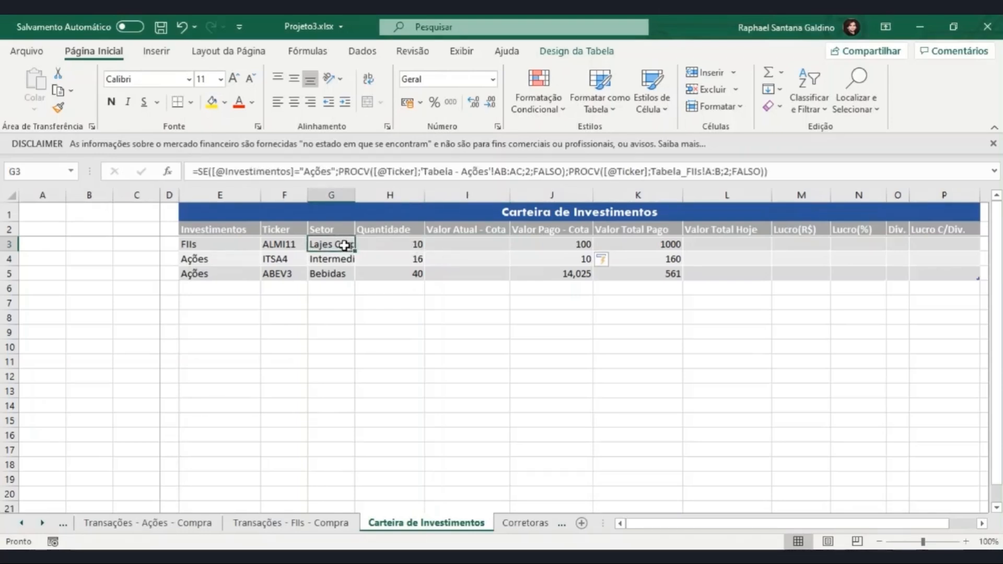
{"action": "key", "text": "ctrl+c"}
{"action": "left_click", "coordinate": [468, 245]}
{"action": "key", "text": "ctrl+v"}
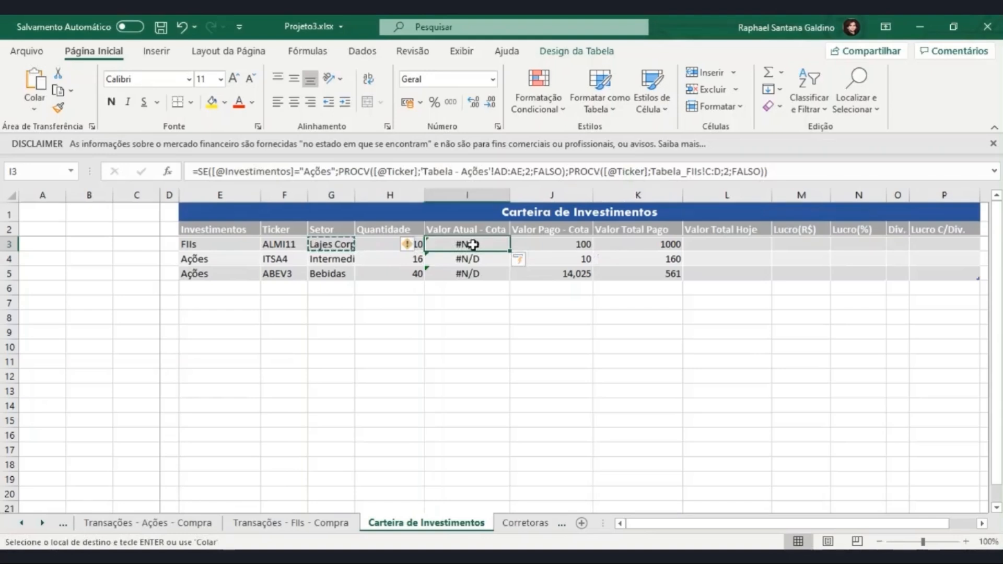
{"action": "left_click", "coordinate": [323, 244]}
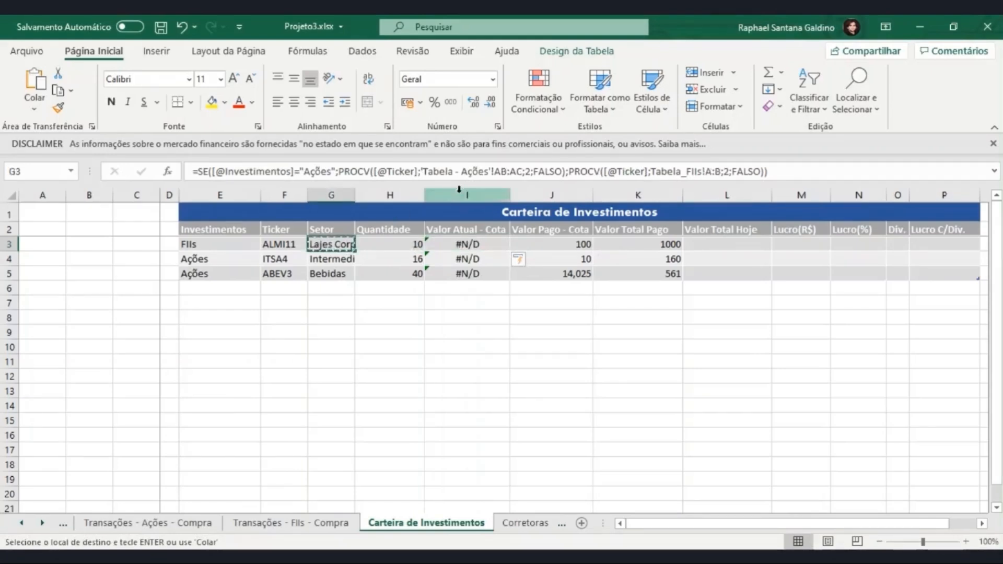
{"action": "left_click", "coordinate": [467, 244]}
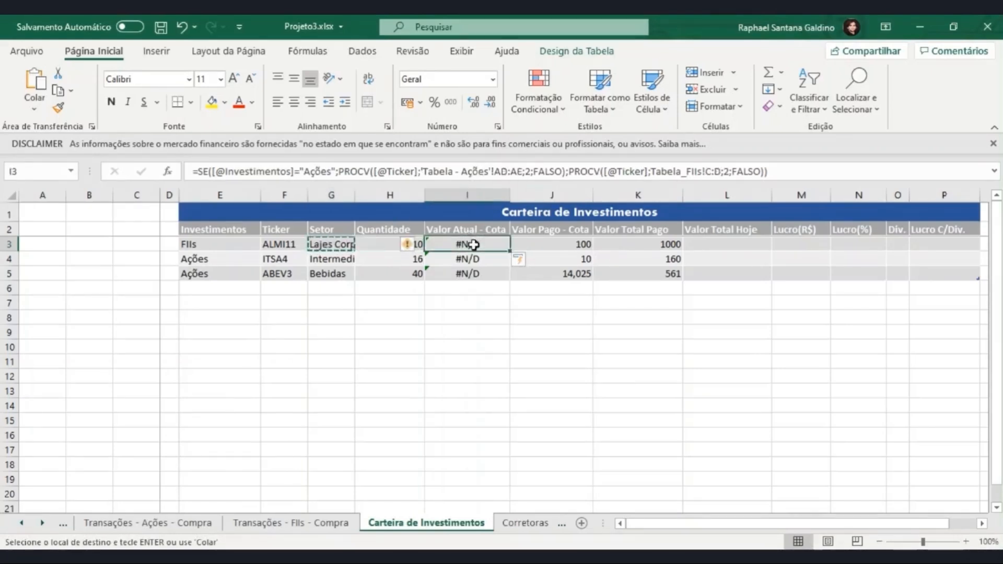
- In I3, set the Ações PROCV to look up columns AB:AE of Tabela - Ações with column index 4, and enter the formula
{"action": "left_click", "coordinate": [507, 172]}
{"action": "left_click_drag", "start_coordinate": [494, 172], "coordinate": [522, 172]}
{"action": "key", "text": "BackSpace"}
{"action": "left_click", "coordinate": [562, 523]}
{"action": "left_click_drag", "start_coordinate": [567, 172], "coordinate": [422, 174]}
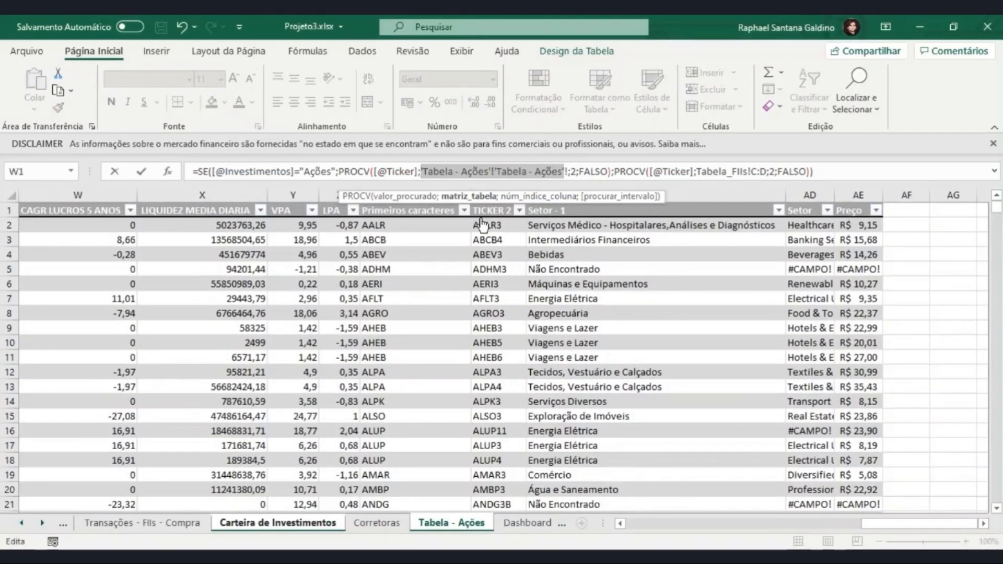
{"action": "left_click", "coordinate": [477, 210]}
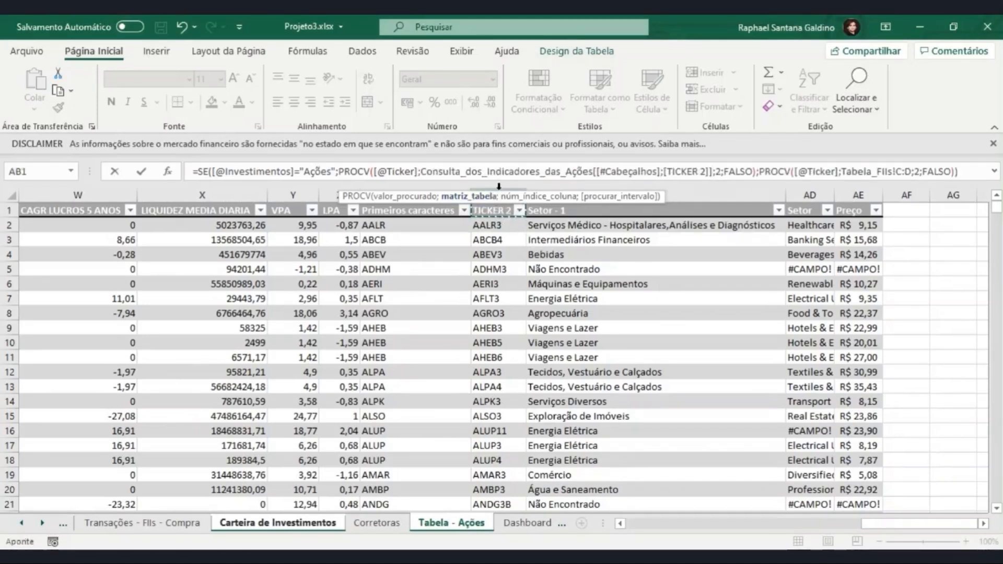
{"action": "left_click", "coordinate": [499, 190]}
{"action": "left_click_drag", "start_coordinate": [499, 190], "coordinate": [878, 258]}
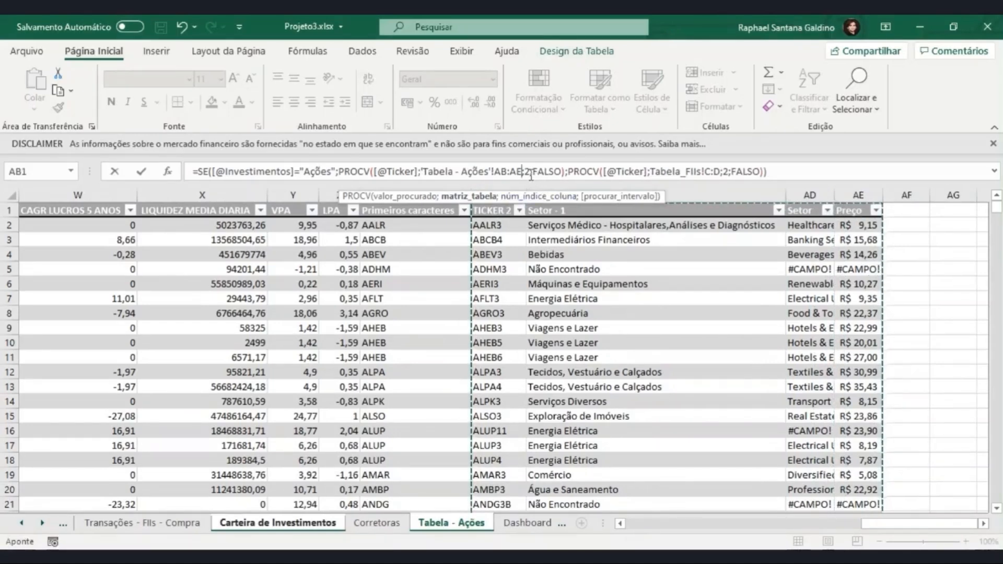
{"action": "double_click", "coordinate": [527, 173]}
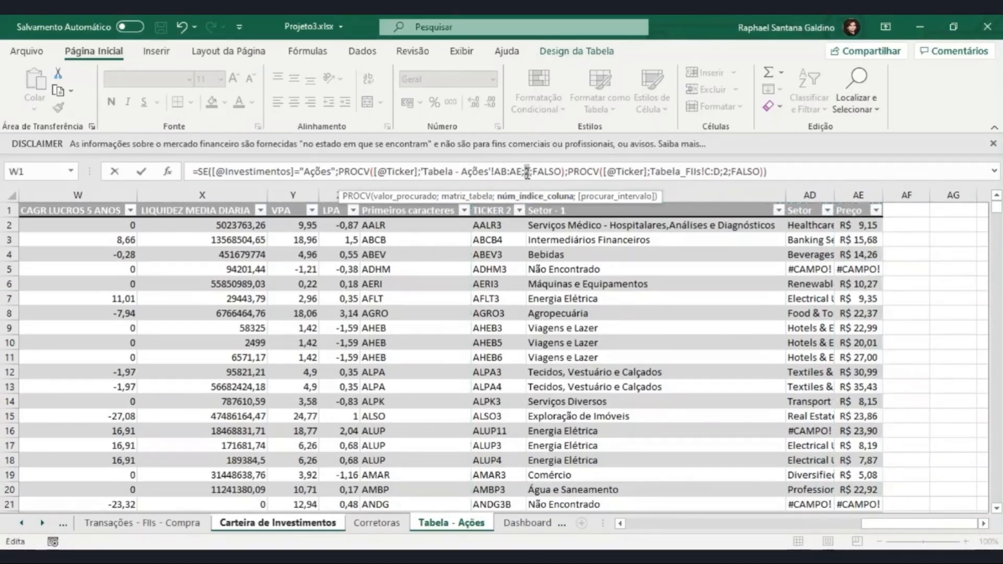
{"action": "type", "text": "4"}
{"action": "key", "text": "Return"}
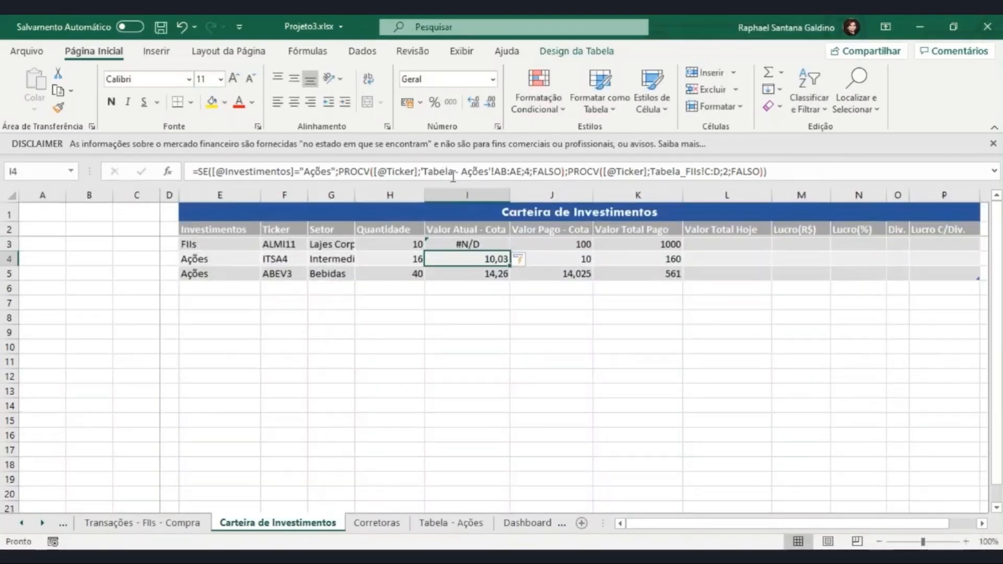
- In I4, set the FIIs PROCV to Tabela_FIIs columns Código do fundo to Preço Atual with column index 3, and enter the formula
{"action": "left_click_drag", "start_coordinate": [720, 172], "coordinate": [651, 172]}
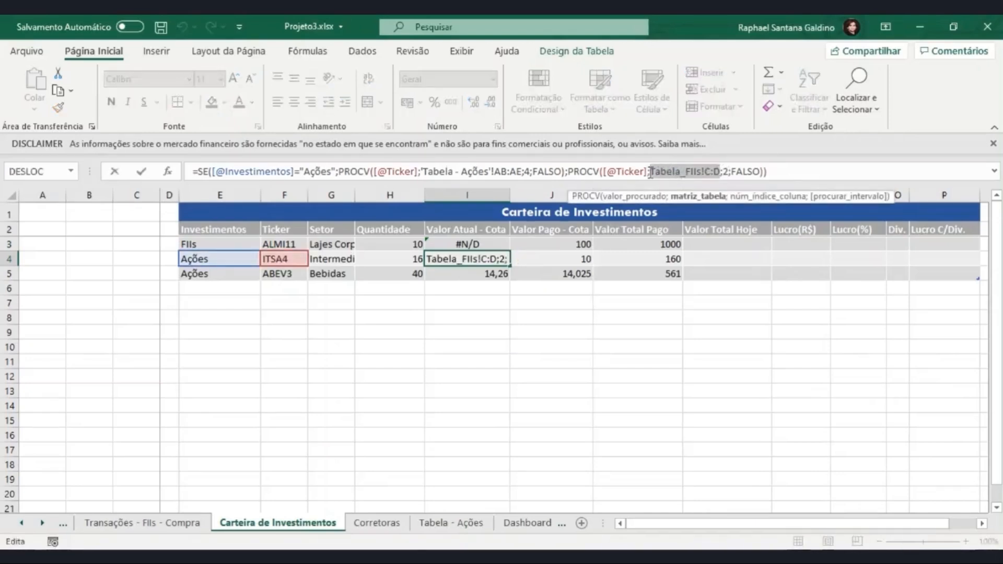
{"action": "key", "text": "BackSpace"}
{"action": "left_click", "coordinate": [64, 525]}
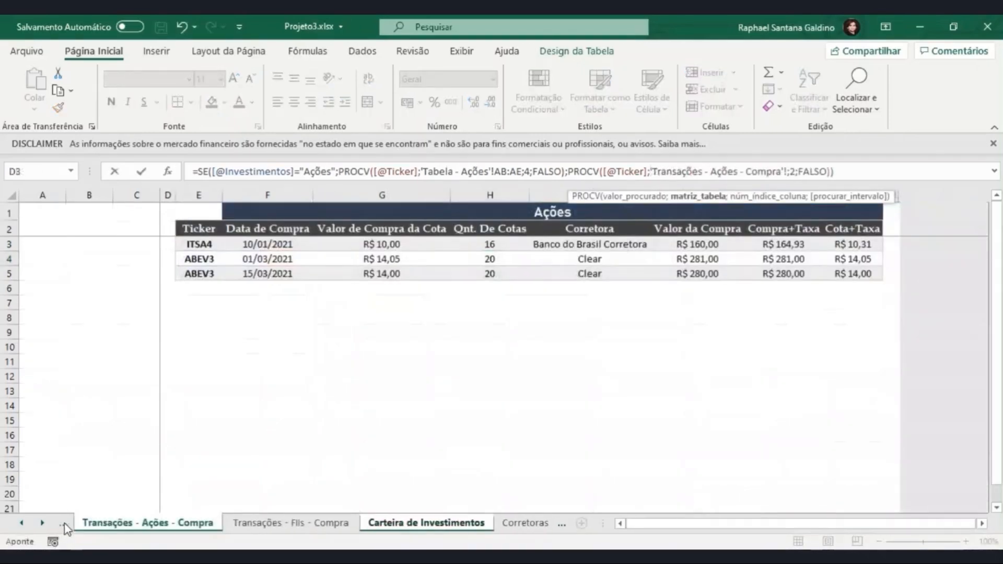
{"action": "left_click", "coordinate": [63, 525]}
{"action": "left_click", "coordinate": [64, 525]}
{"action": "left_click", "coordinate": [64, 525]}
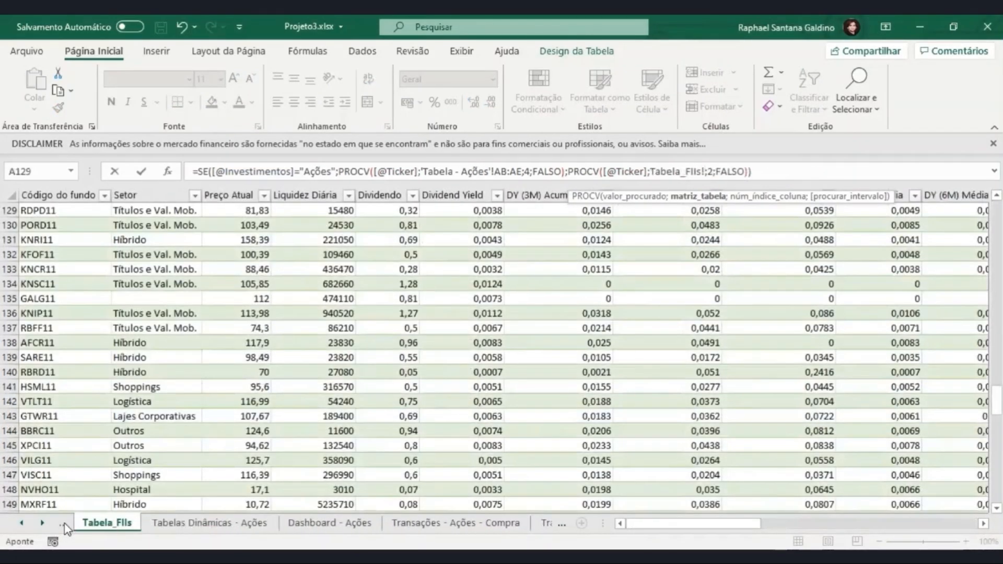
{"action": "left_click_drag", "start_coordinate": [59, 191], "coordinate": [212, 196]}
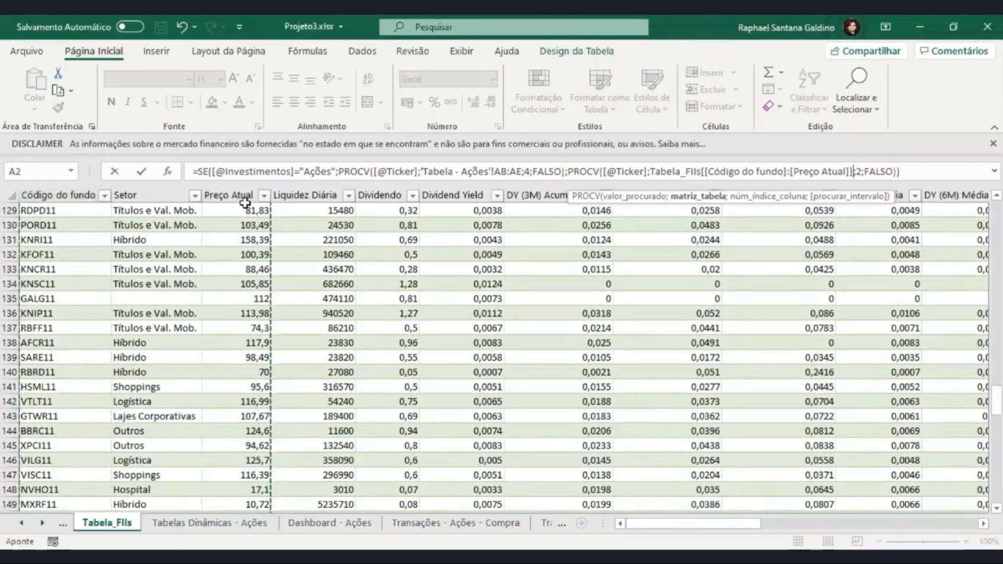
{"action": "left_click", "coordinate": [863, 173]}
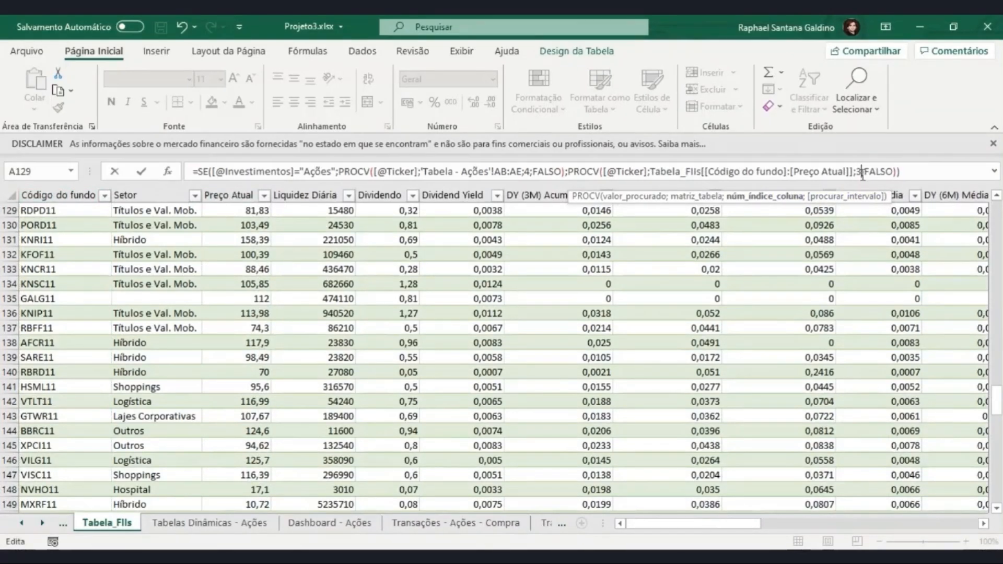
{"action": "key", "text": "Return"}
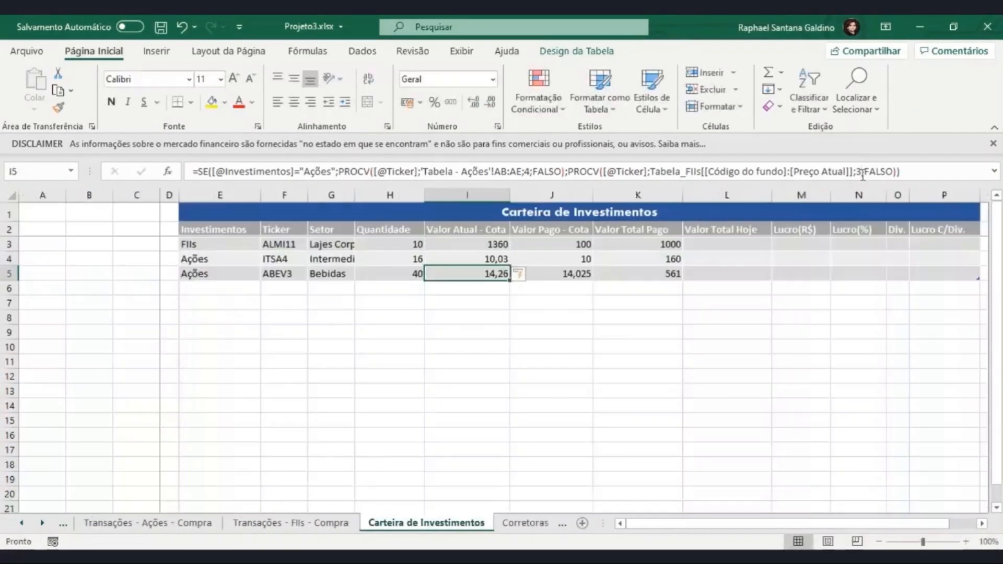
- Select ALMI11's Valor Atual - Cota in I3 and go to the Tabela_FIIs sheet to check it
{"action": "left_click", "coordinate": [491, 245]}
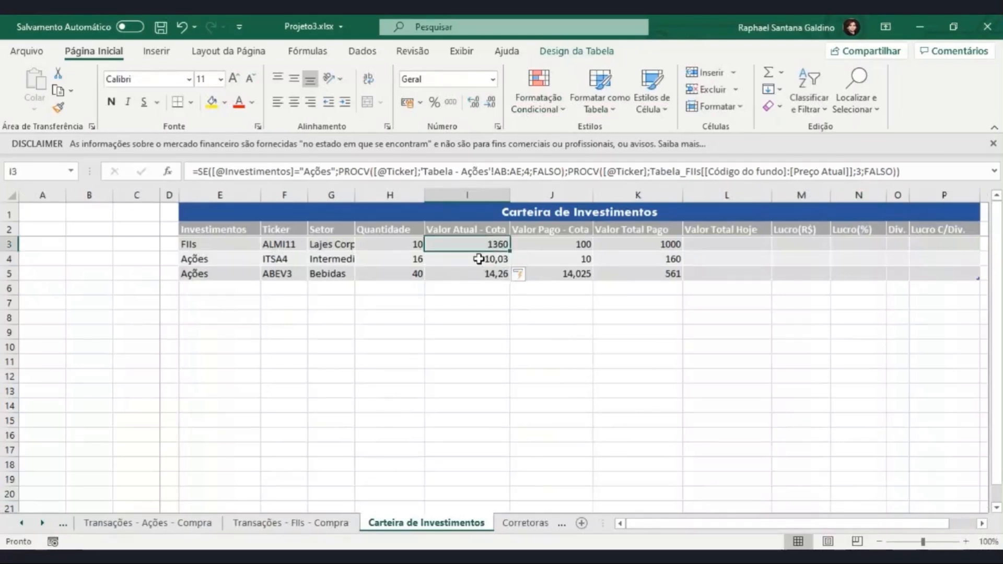
{"action": "left_click", "coordinate": [64, 524]}
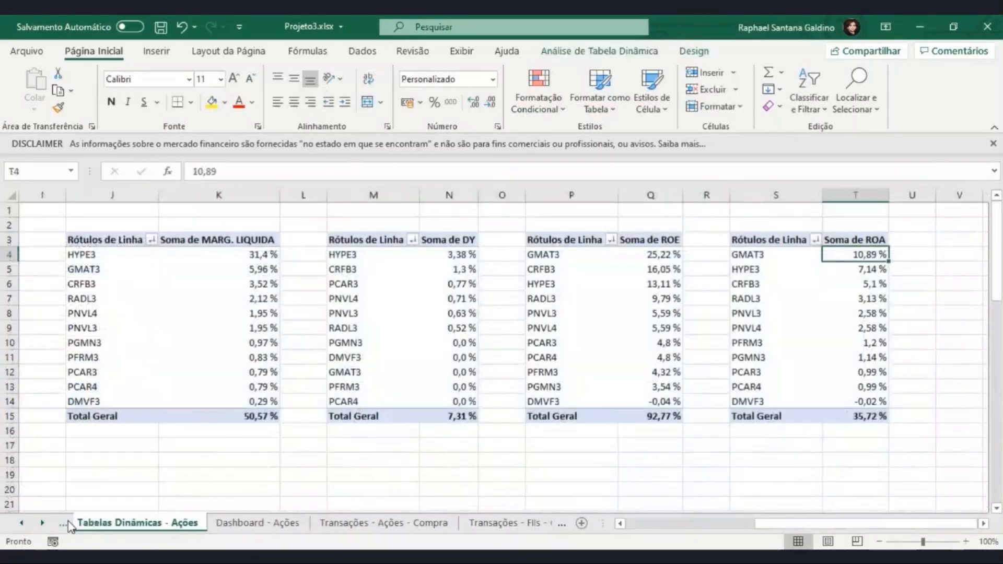
{"action": "left_click", "coordinate": [470, 524]}
{"action": "left_click", "coordinate": [570, 523]}
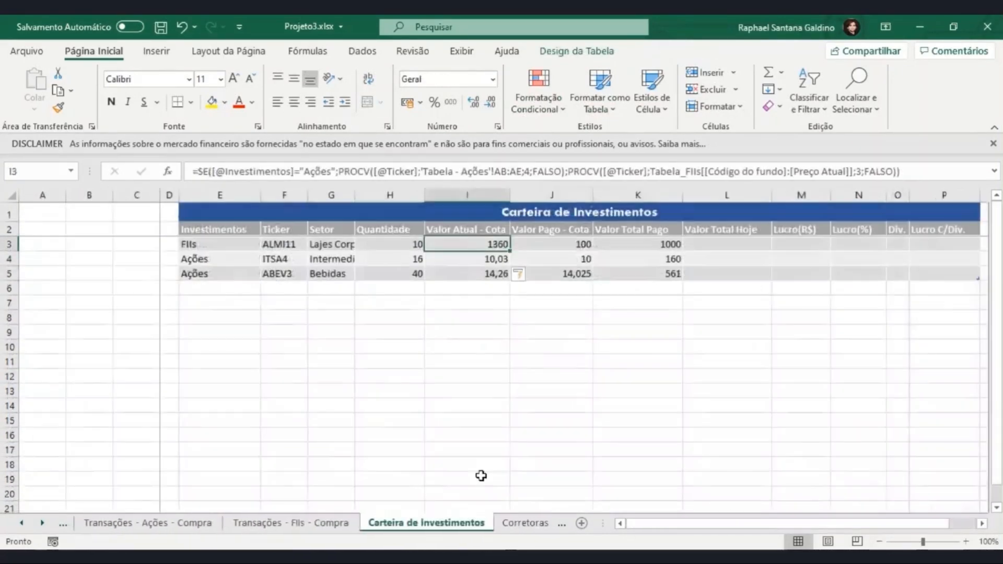
{"action": "left_click", "coordinate": [63, 524]}
{"action": "left_click", "coordinate": [63, 523]}
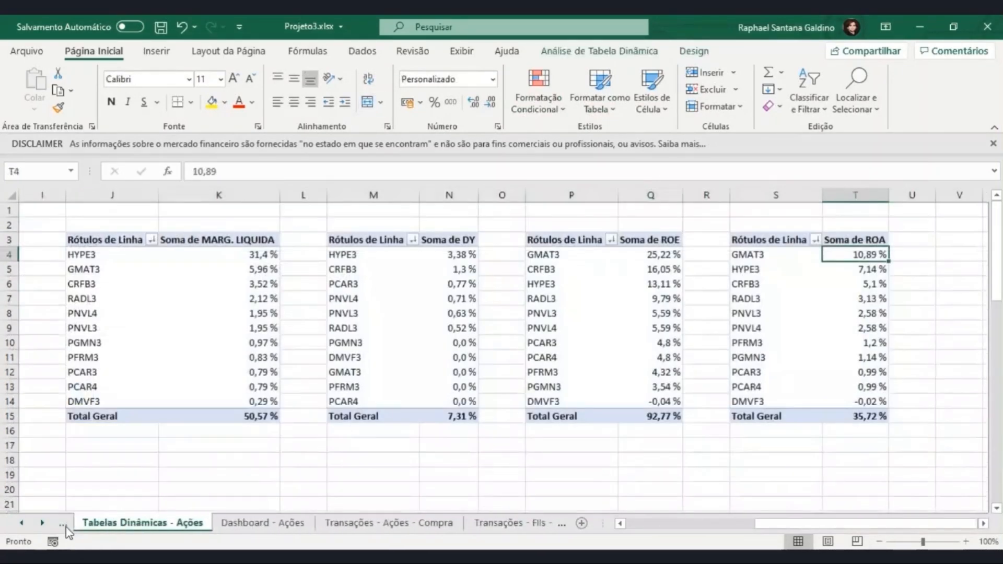
{"action": "left_click", "coordinate": [63, 524]}
- Filter Código do fundo in Tabela_FIIs by "almi" and select ALMI11's Preço Atual
{"action": "left_click", "coordinate": [104, 195]}
{"action": "left_click", "coordinate": [81, 351]}
{"action": "type", "text": "a"}
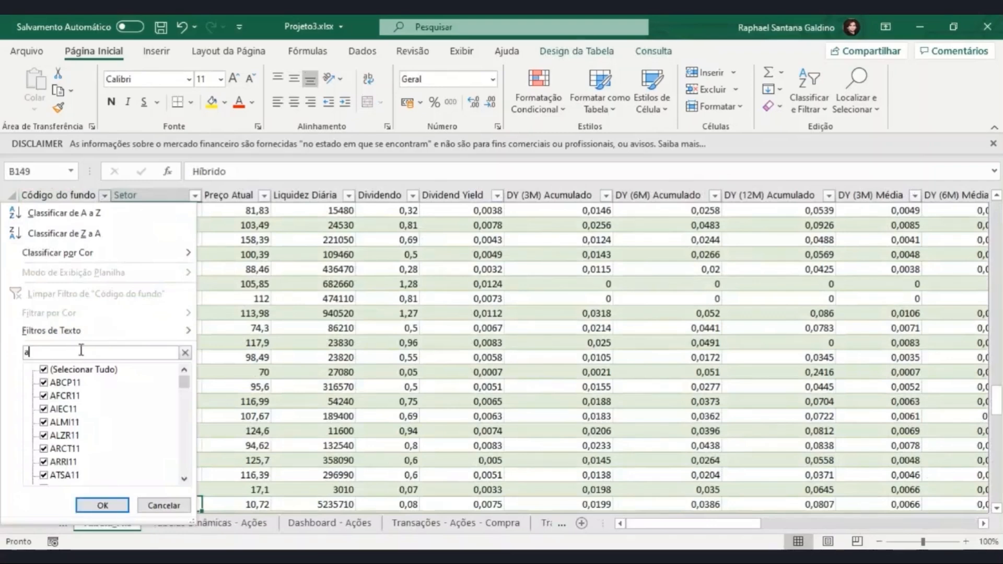
{"action": "type", "text": "lmi"}
{"action": "left_click", "coordinate": [103, 505]}
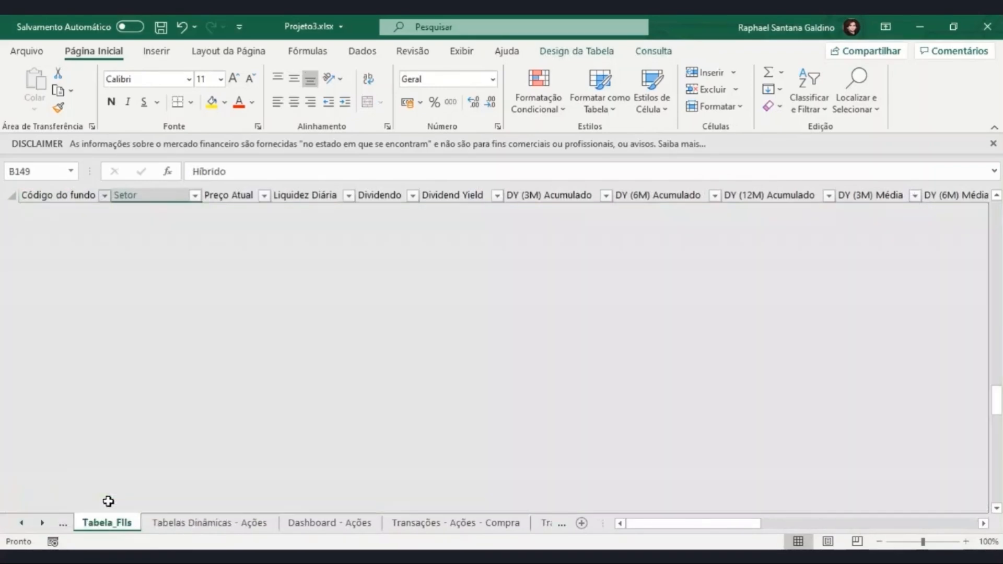
{"action": "left_click", "coordinate": [233, 216]}
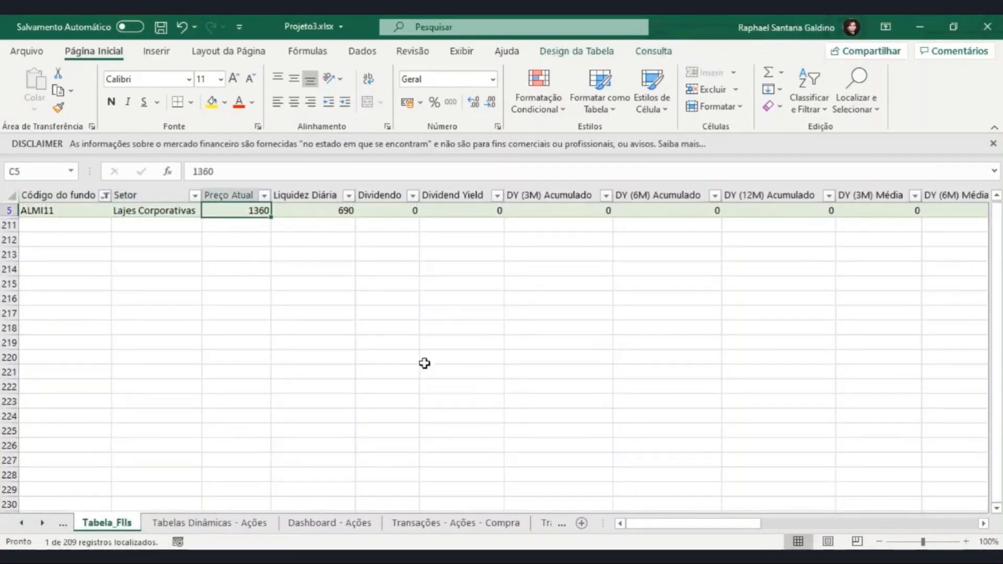
- Return to Carteira de Investimentos and compare ALMI11's Valor Atual - Cota in I3 with the Tabela_FIIs price
{"action": "left_click", "coordinate": [538, 524]}
{"action": "left_click", "coordinate": [535, 524]}
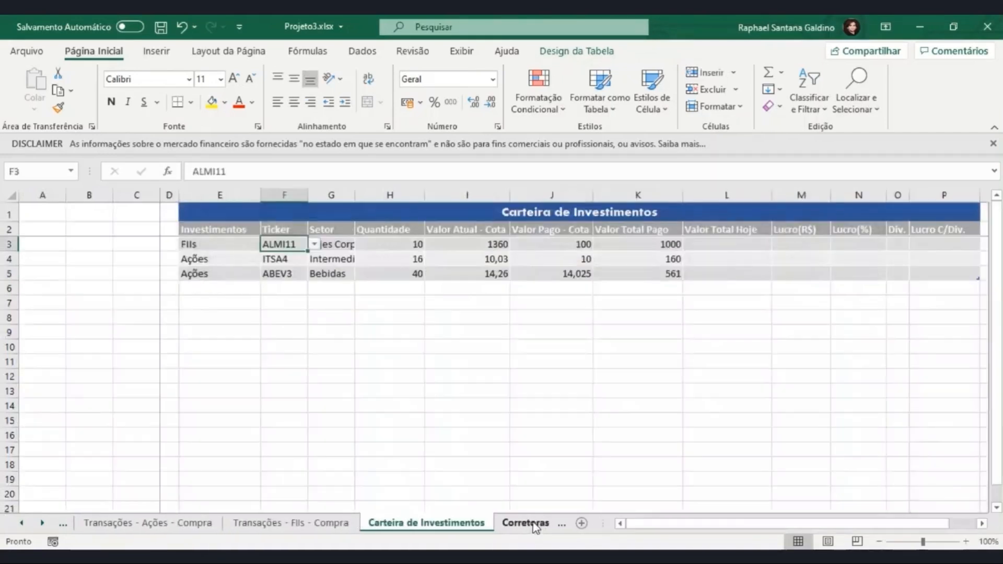
{"action": "left_click", "coordinate": [495, 242]}
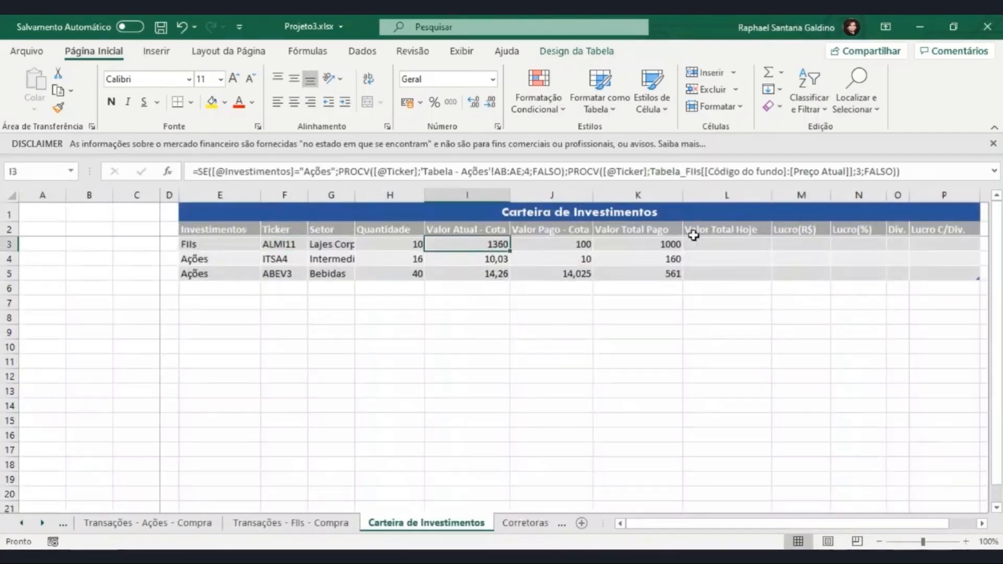
- In L3, enter the Valor Total Hoje formula multiplying Valor Atual - Cota by Quantidade
{"action": "left_click", "coordinate": [719, 245]}
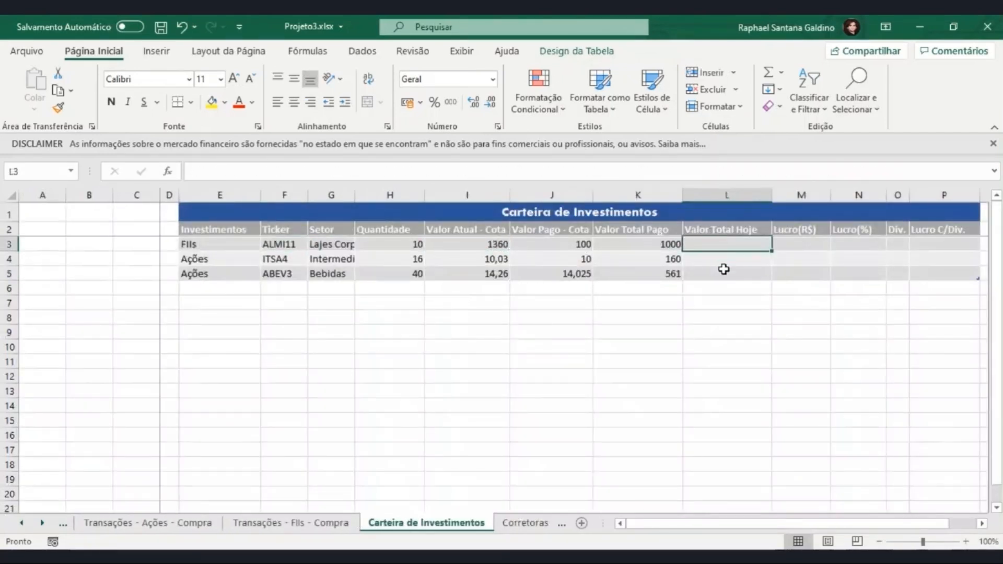
{"action": "type", "text": "="}
{"action": "left_click", "coordinate": [494, 247]}
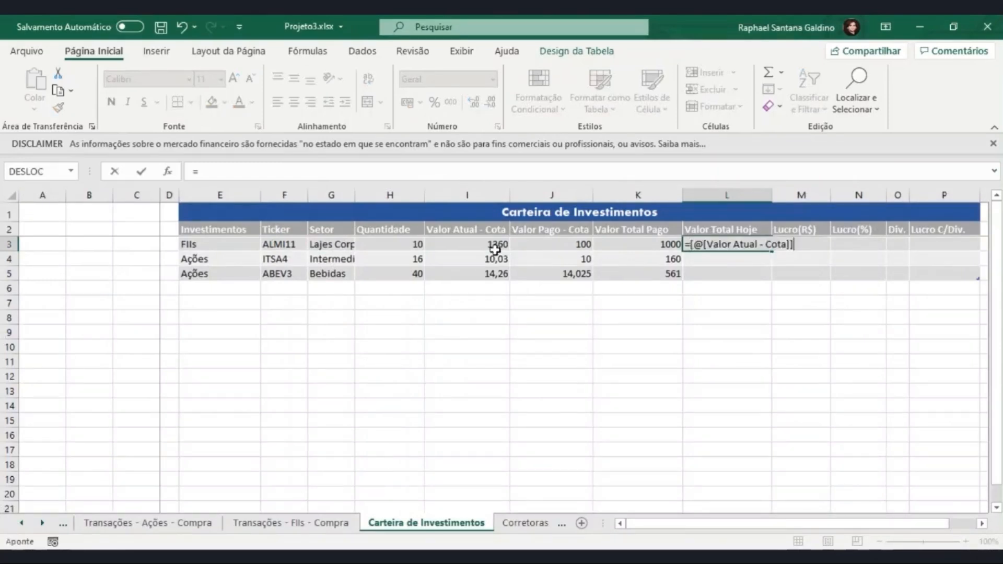
{"action": "type", "text": "*"}
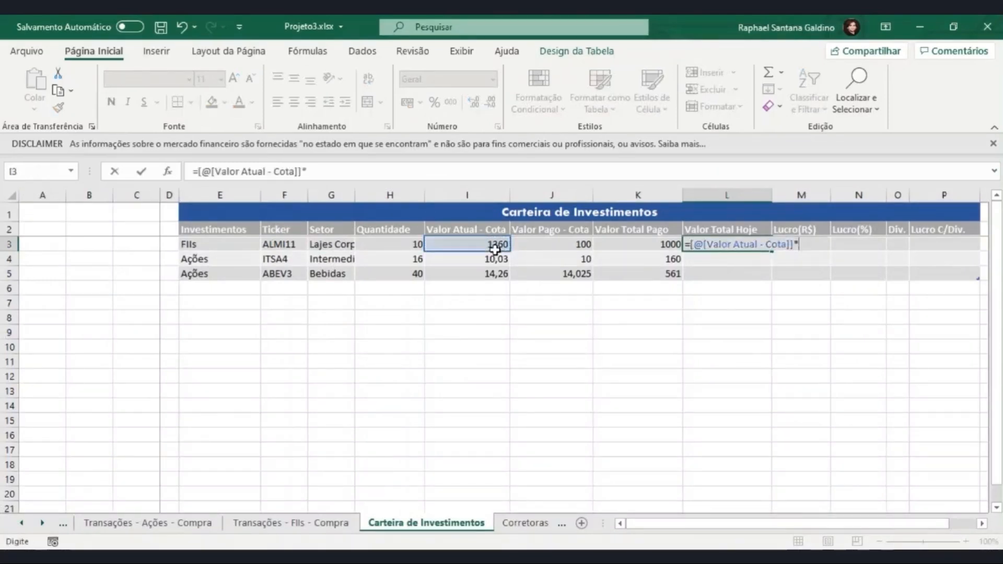
{"action": "left_click", "coordinate": [395, 248]}
{"action": "key", "text": "Return"}
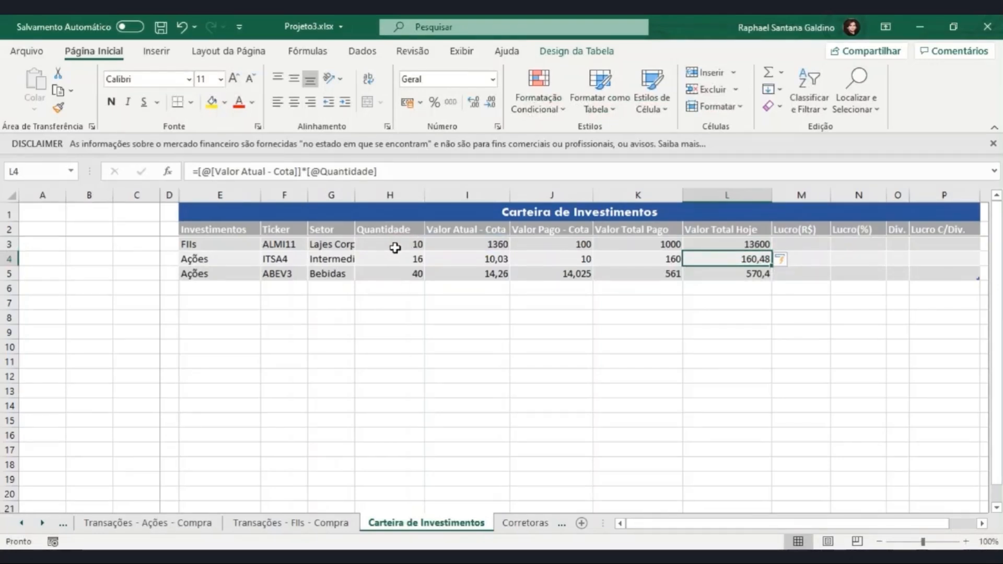
- In M3, enter the Lucro(R$) formula subtracting Valor Total Pago from Valor Total Hoje
{"action": "left_click", "coordinate": [805, 243]}
{"action": "type", "text": "="}
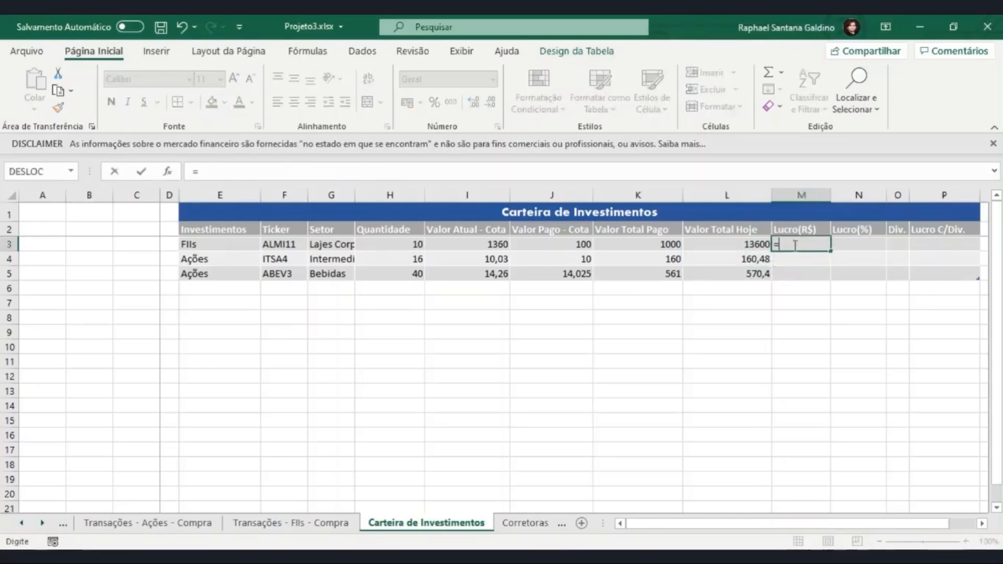
{"action": "left_click", "coordinate": [761, 245]}
{"action": "type", "text": "-"}
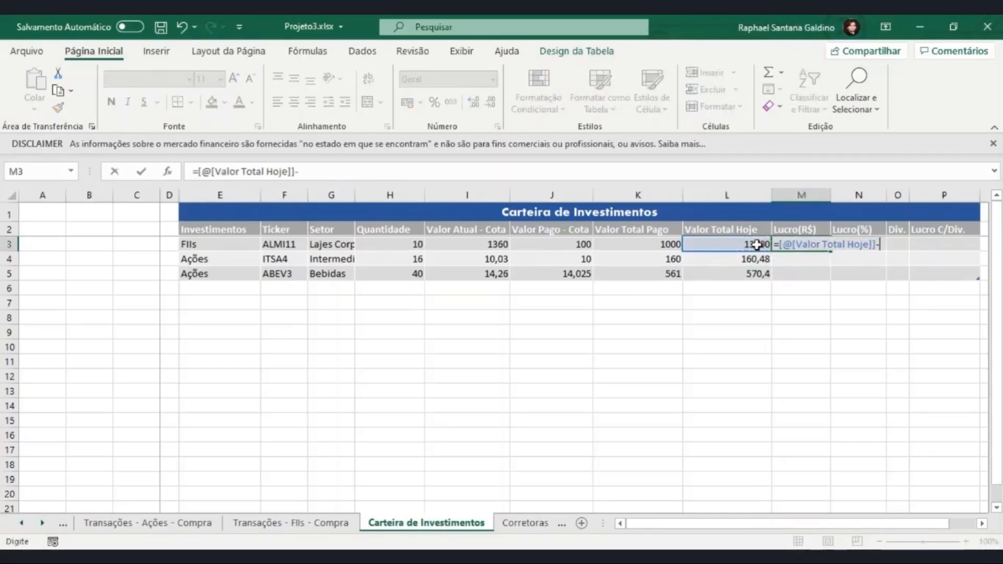
{"action": "left_click", "coordinate": [671, 245]}
{"action": "key", "text": "Return"}
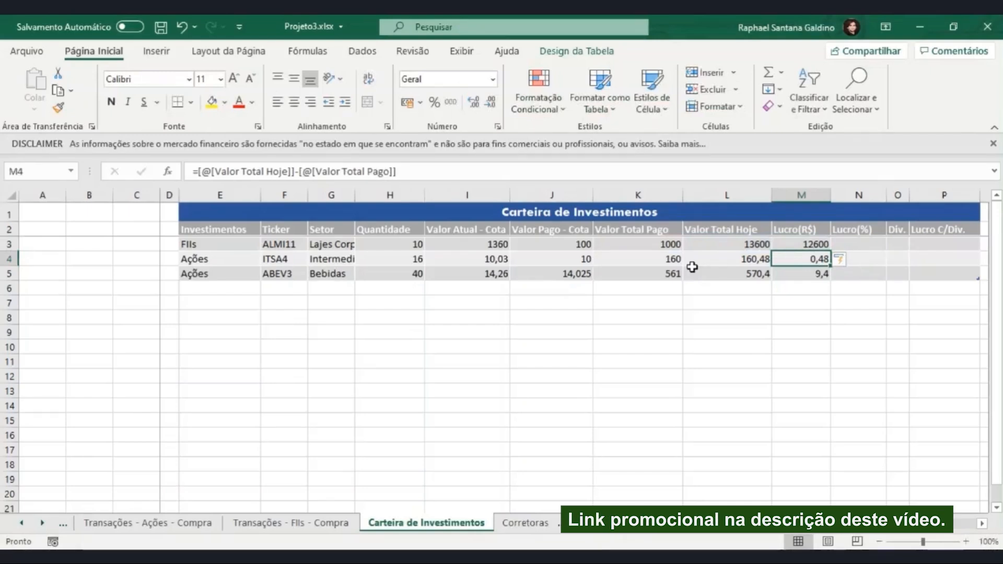
- In N3, enter the Lucro(%) formula dividing Lucro(R$) by Valor Total Pago, and format N3:N5 as percentages
{"action": "key", "text": "Up"}
{"action": "key", "text": "Right"}
{"action": "type", "text": "="}
{"action": "left_click", "coordinate": [799, 244]}
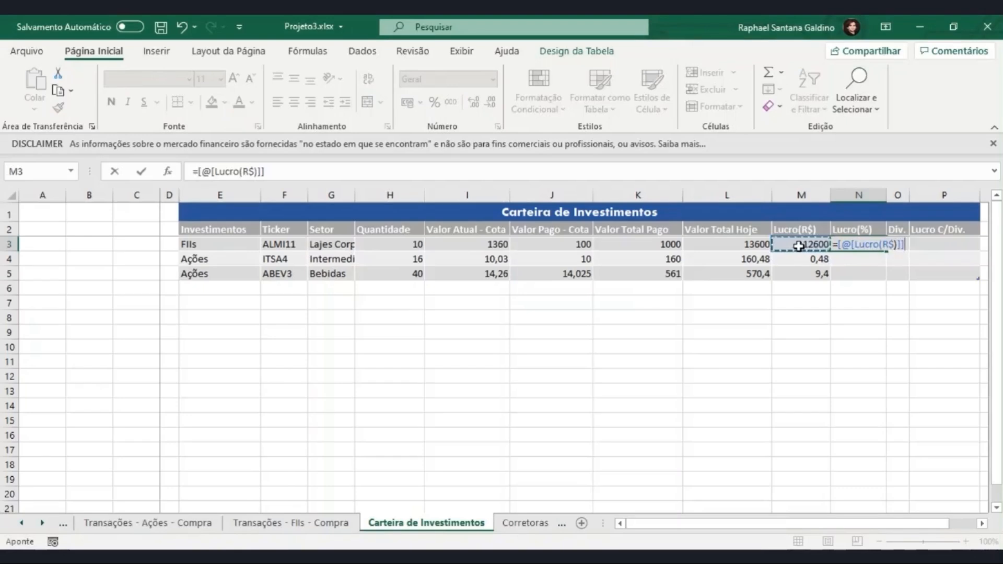
{"action": "type", "text": "/"}
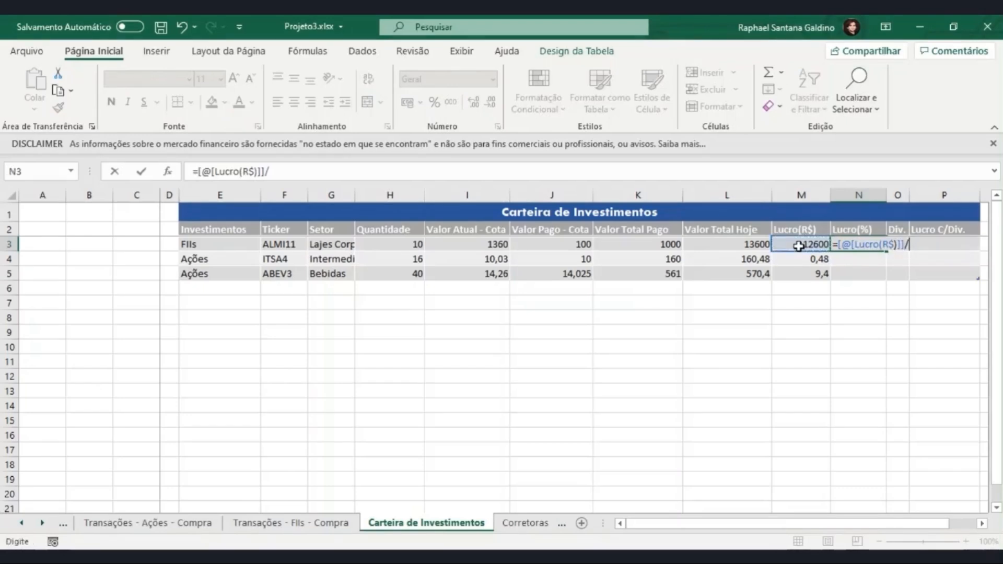
{"action": "left_click", "coordinate": [670, 245]}
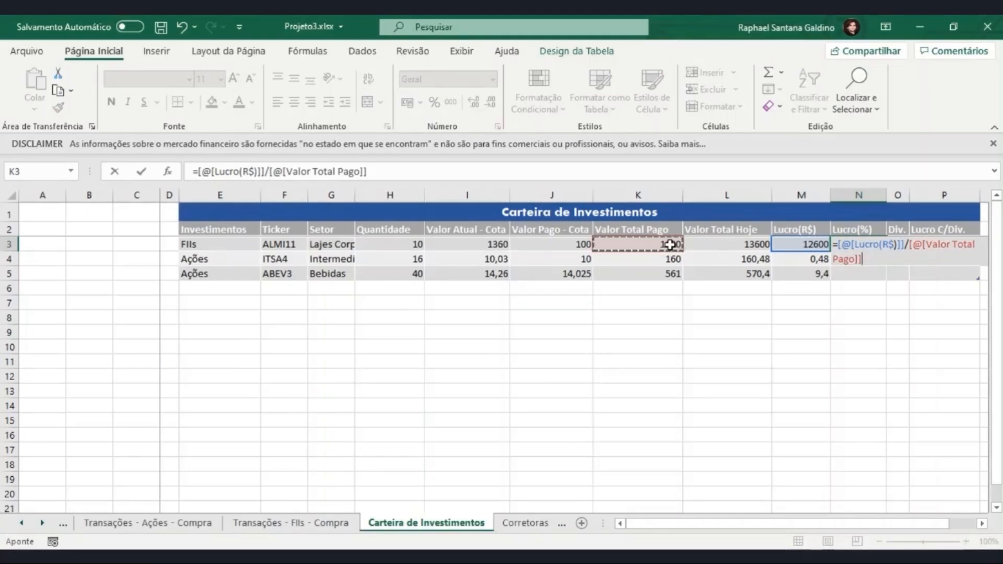
{"action": "key", "text": "Return"}
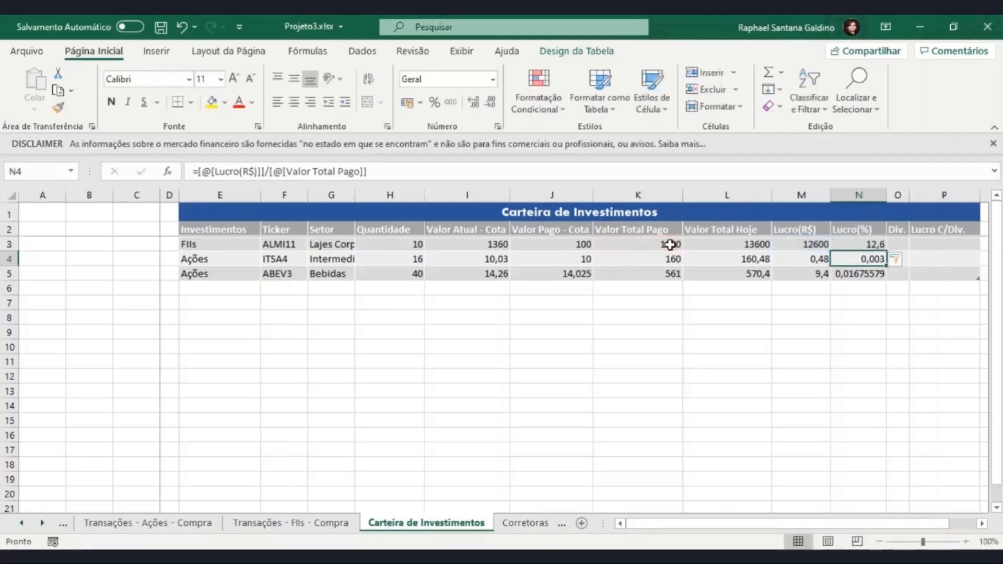
{"action": "left_click_drag", "start_coordinate": [875, 244], "coordinate": [867, 273]}
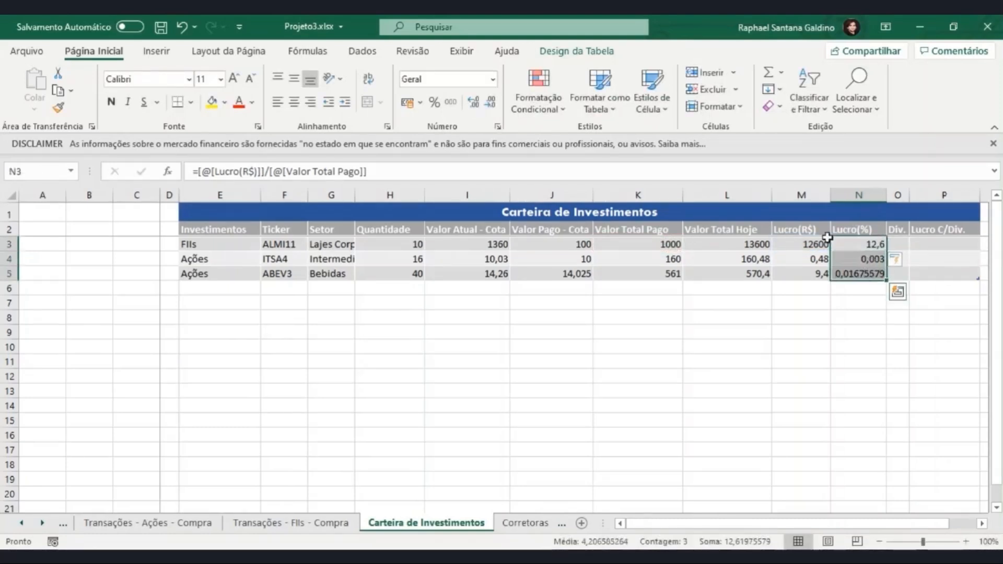
{"action": "left_click", "coordinate": [437, 107]}
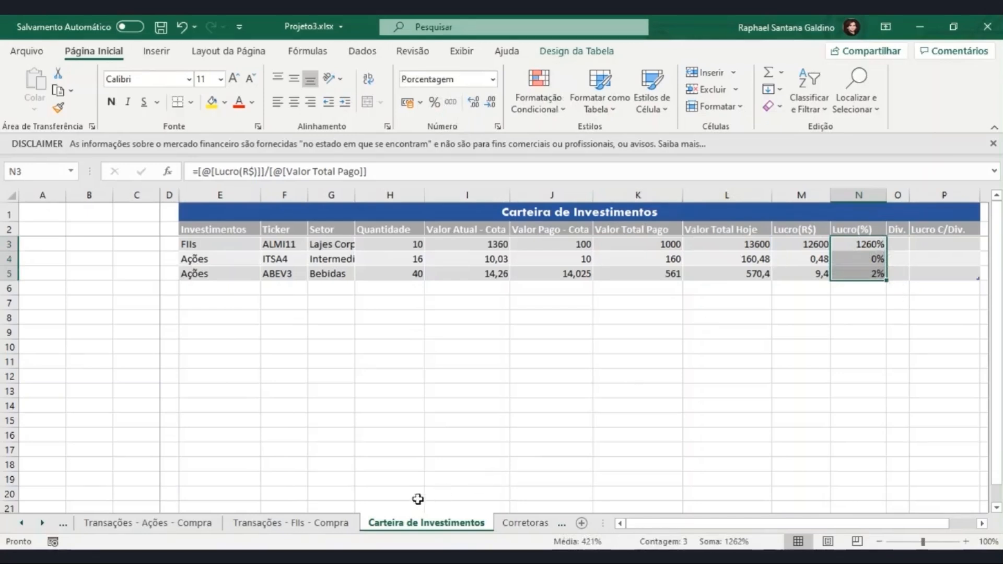
- In Transações - FIIs - Compra, set ALMI11's Valor de Compra da Cota in G5 to 1340
{"action": "left_click", "coordinate": [275, 524]}
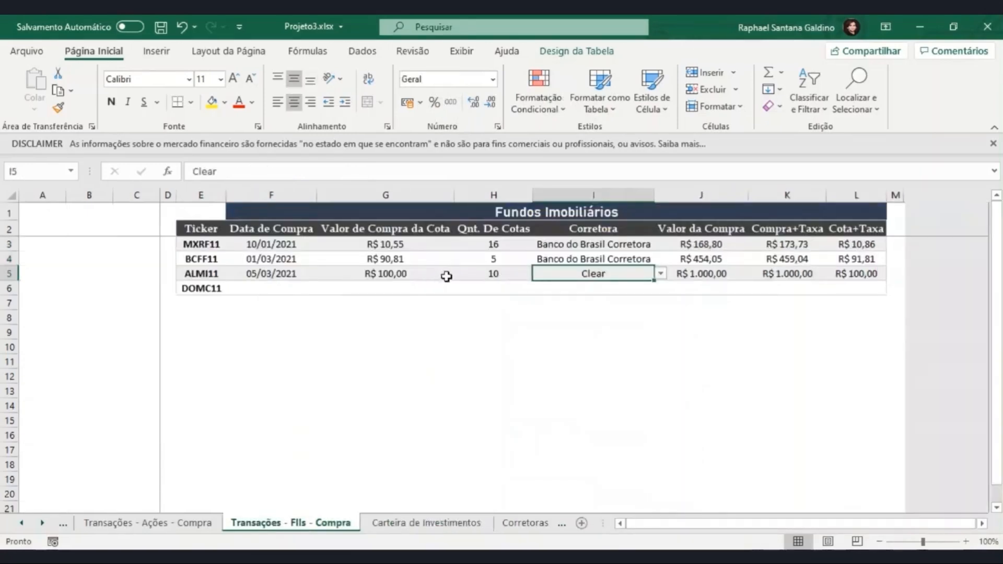
{"action": "left_click", "coordinate": [389, 266]}
{"action": "left_click", "coordinate": [389, 271]}
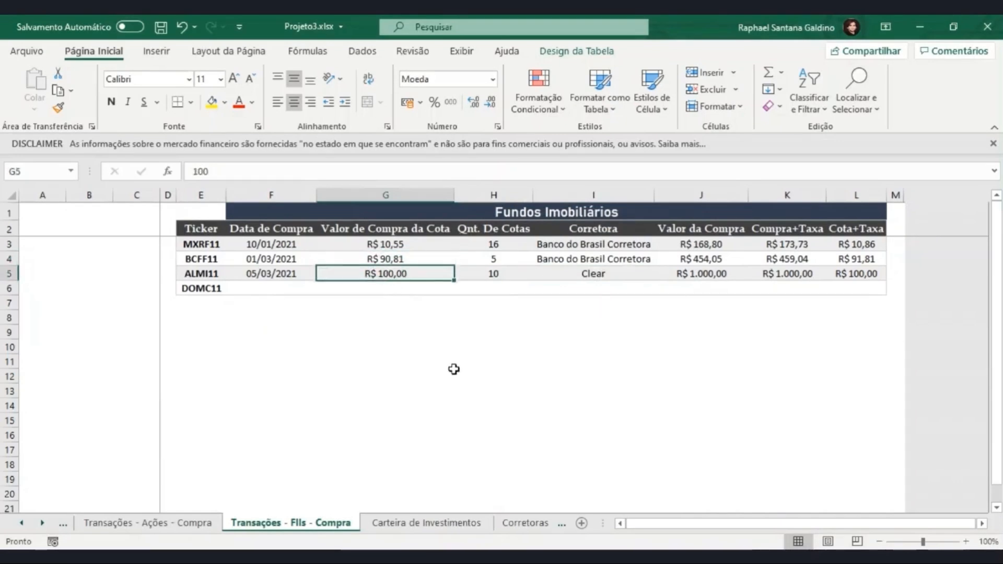
{"action": "type", "text": "1340"}
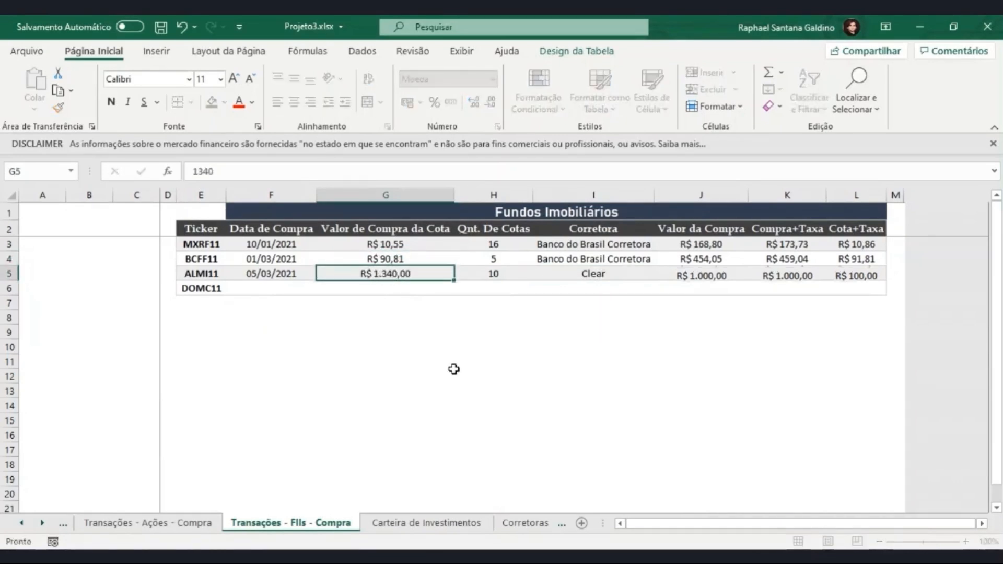
{"action": "key", "text": "Return"}
- Review ALMI11's Lucro(R$) in Carteira de Investimentos and select the empty Div. and Lucro C/Div. cells O3:P5
{"action": "left_click", "coordinate": [453, 523]}
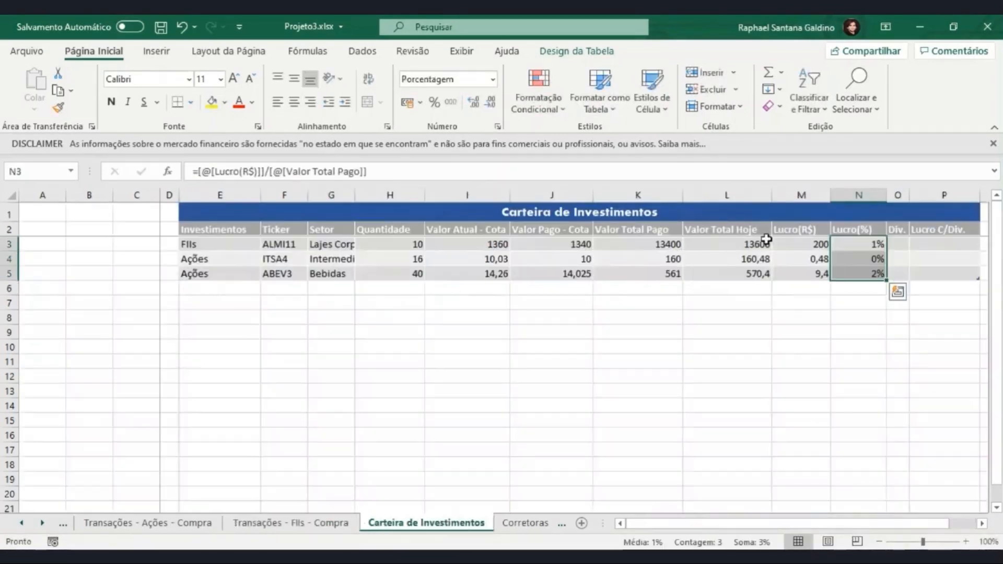
{"action": "left_click", "coordinate": [812, 246]}
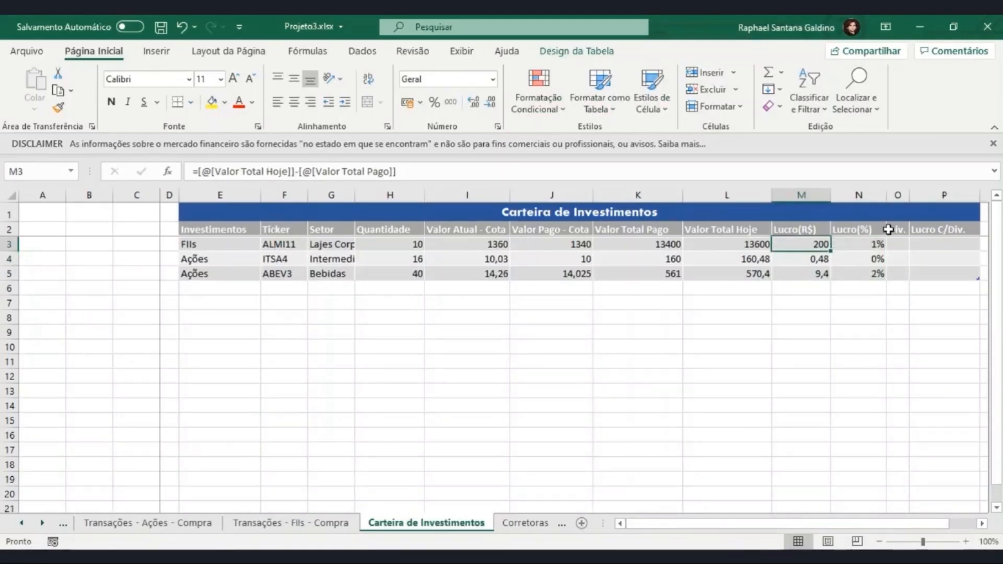
{"action": "left_click_drag", "start_coordinate": [898, 244], "coordinate": [930, 267]}
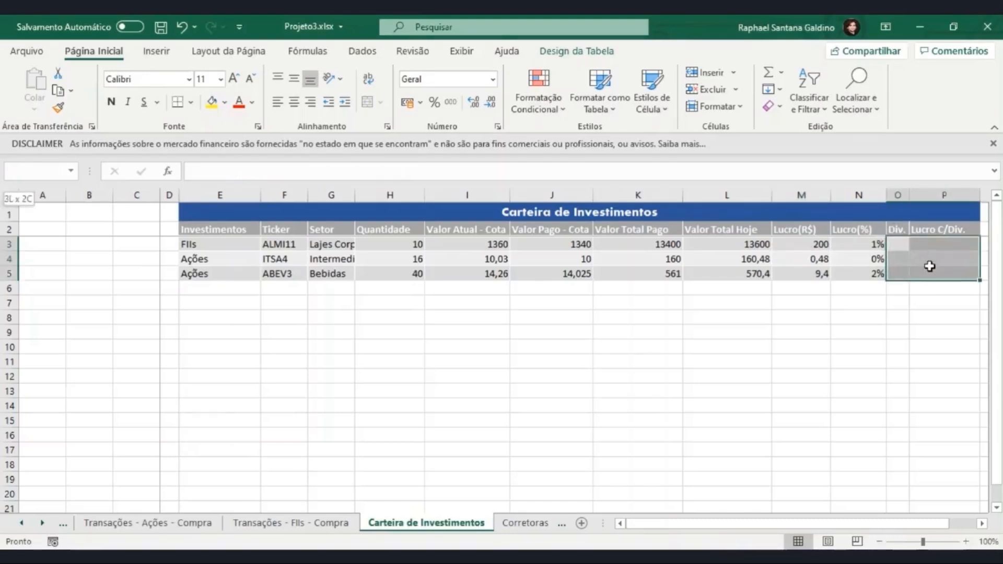